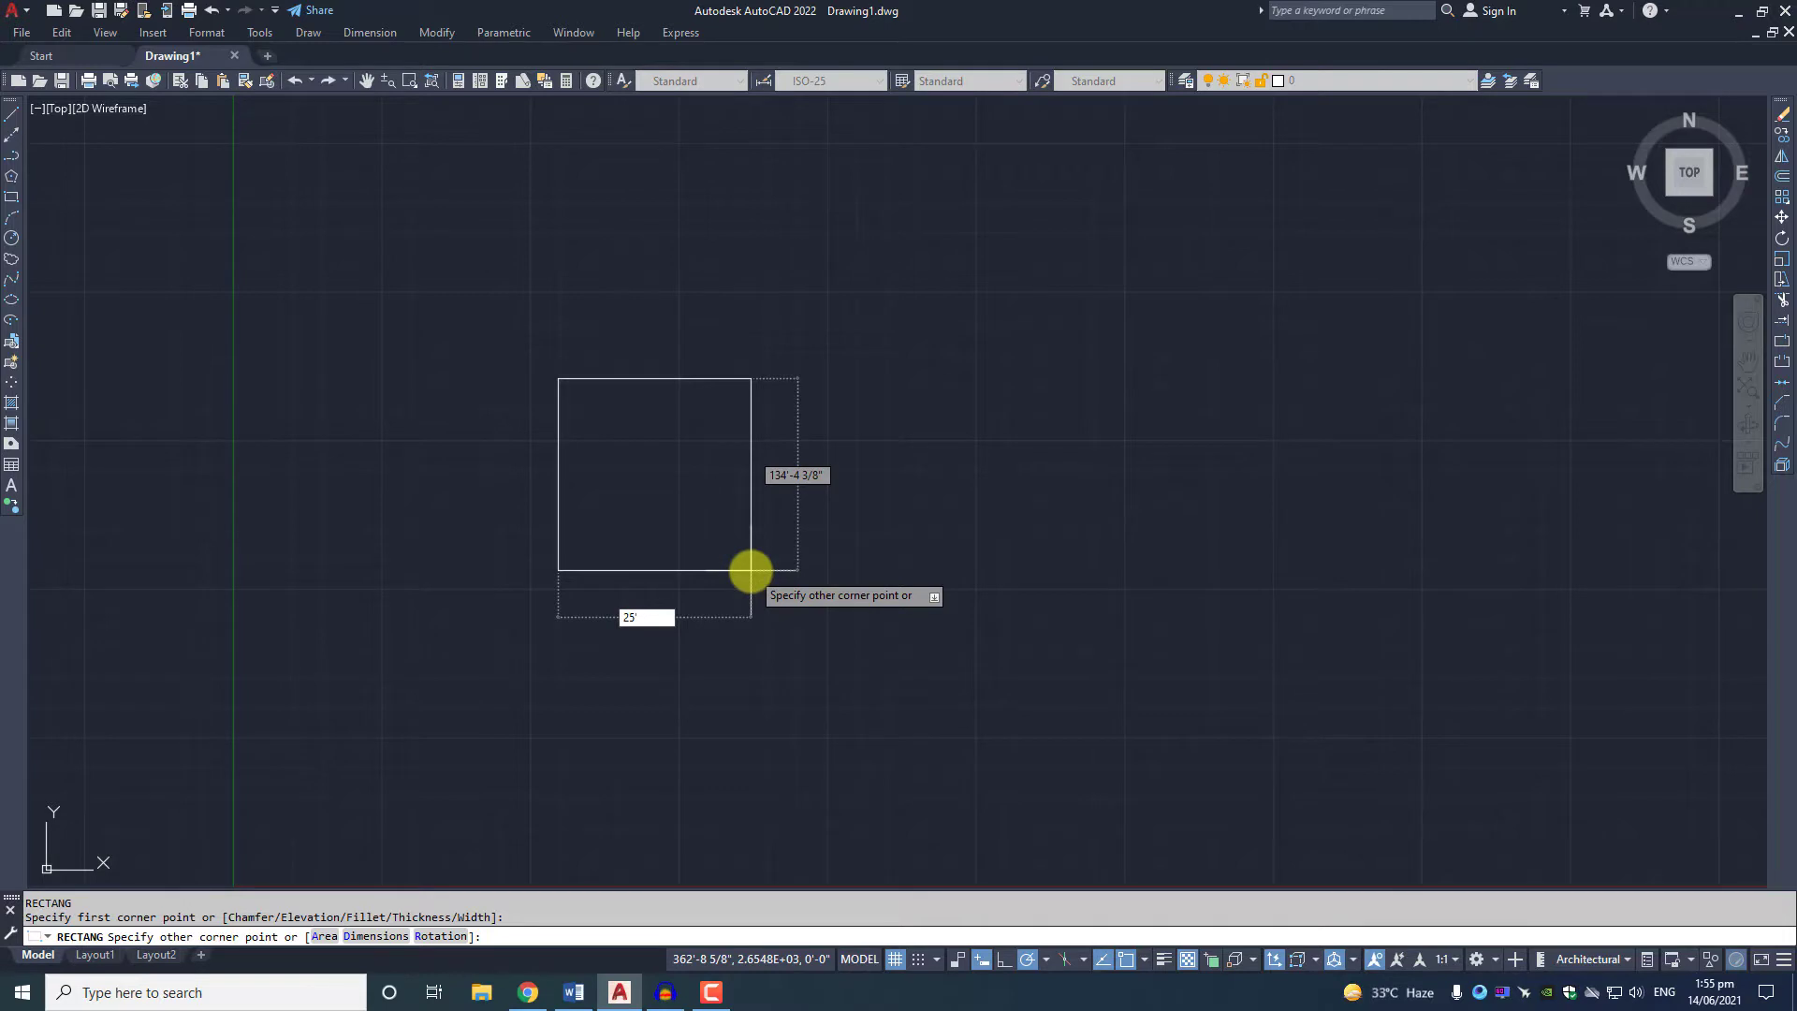
Draw a rectangle 25' wide and 45' high from the picked first corner.
{"action": "type", "text": "25'"}
{"action": "key", "text": "Tab"}
{"action": "type", "text": "45"}
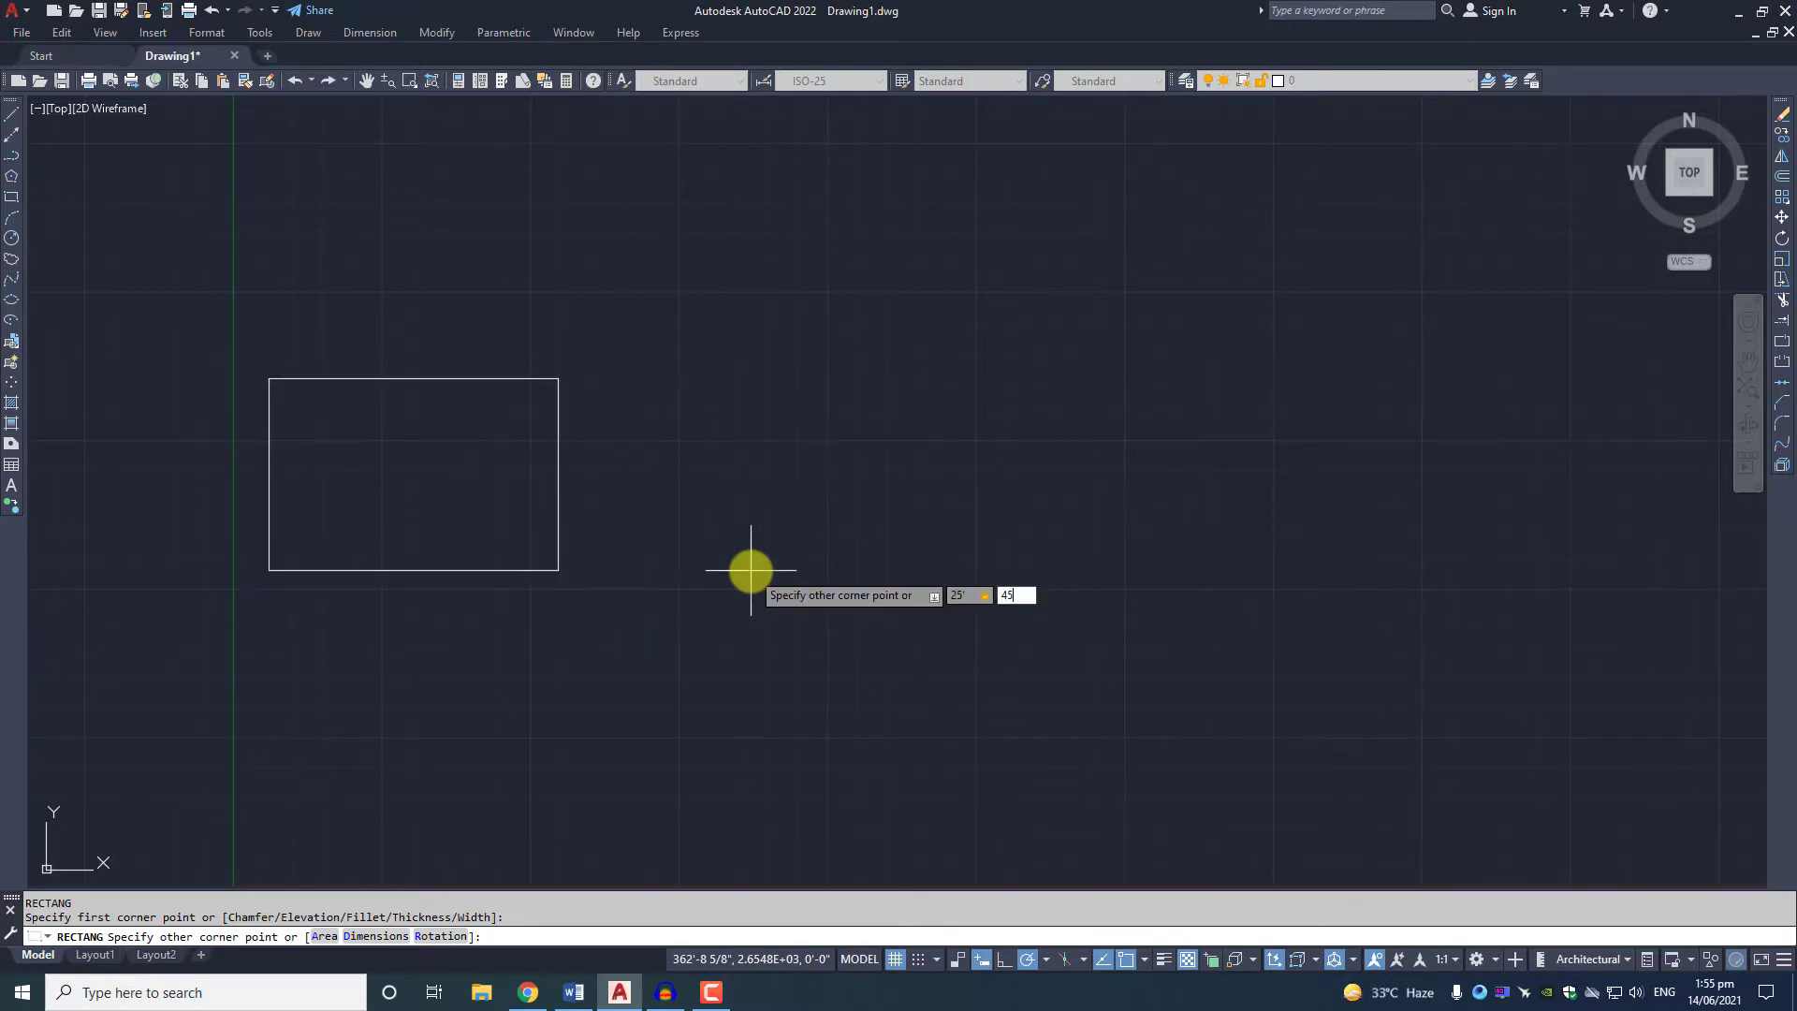
{"action": "type", "text": "'"}
{"action": "key", "text": "Return"}
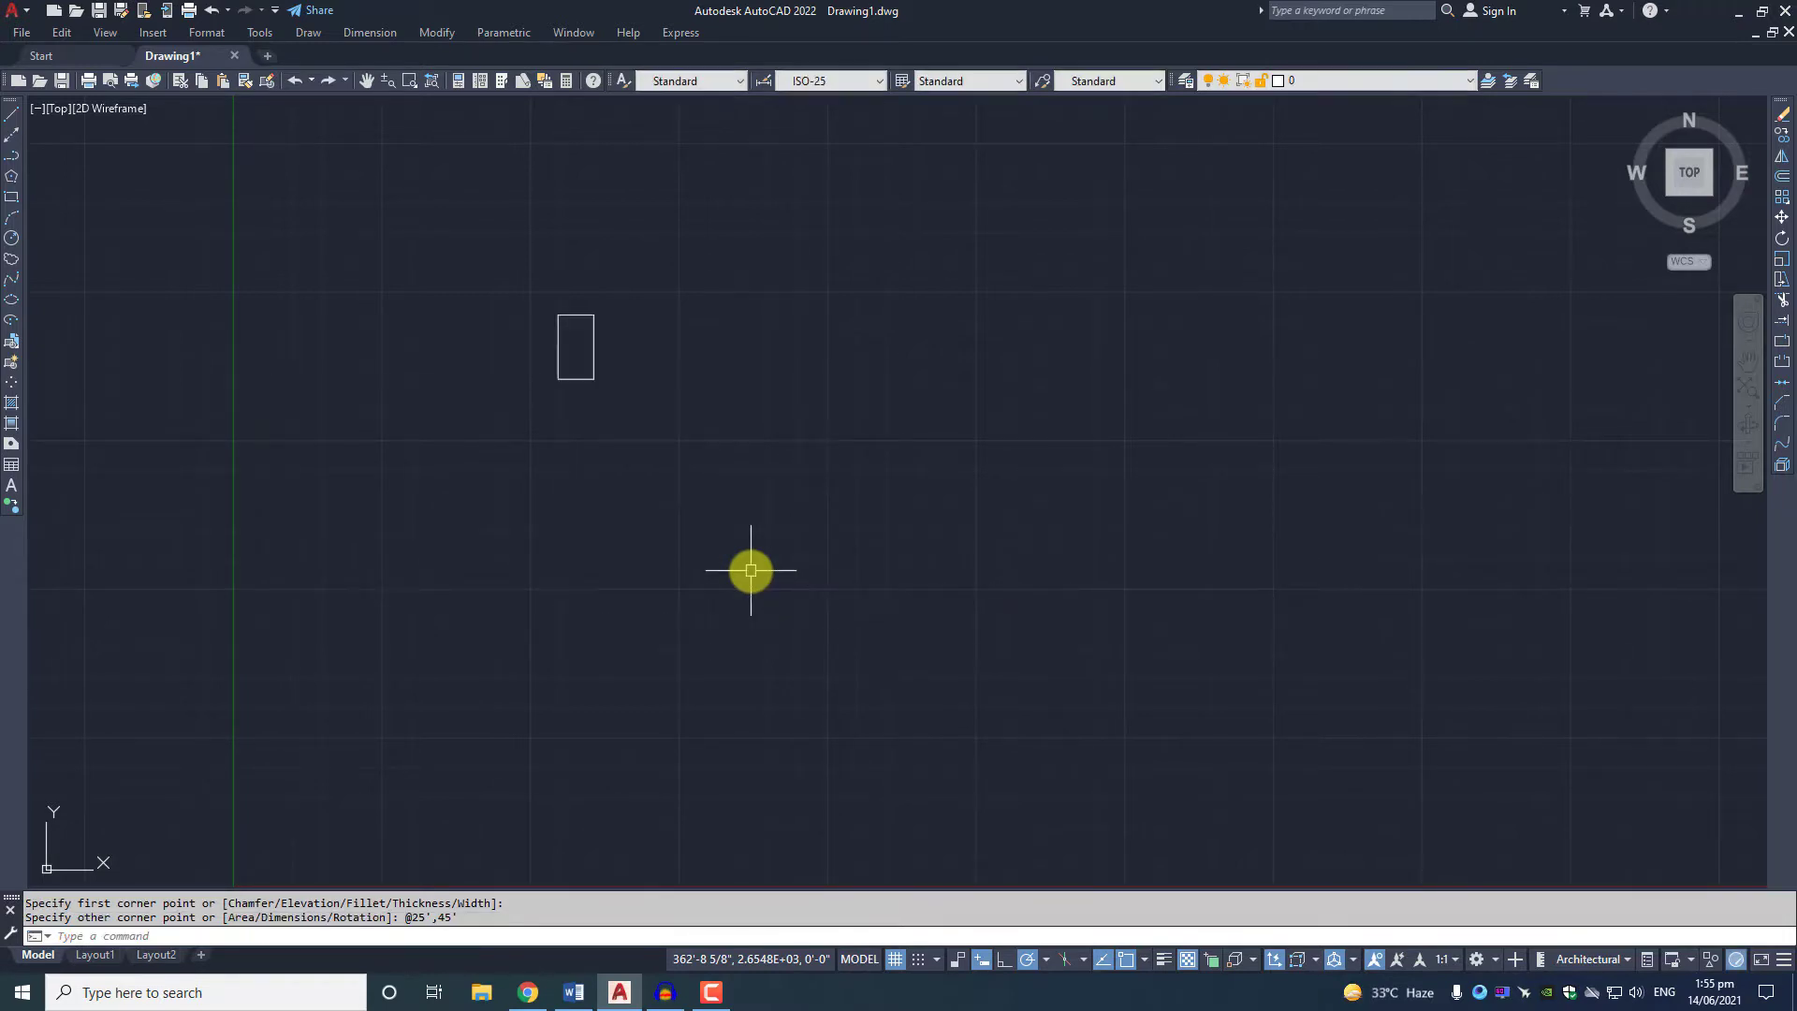
Create a rectangular array of the 25' by 45' rectangle.
{"action": "scroll", "coordinate": [581, 365], "scroll_direction": "up", "scroll_amount": 8}
{"action": "middle_click_drag", "start_coordinate": [640, 340], "coordinate": [641, 459]}
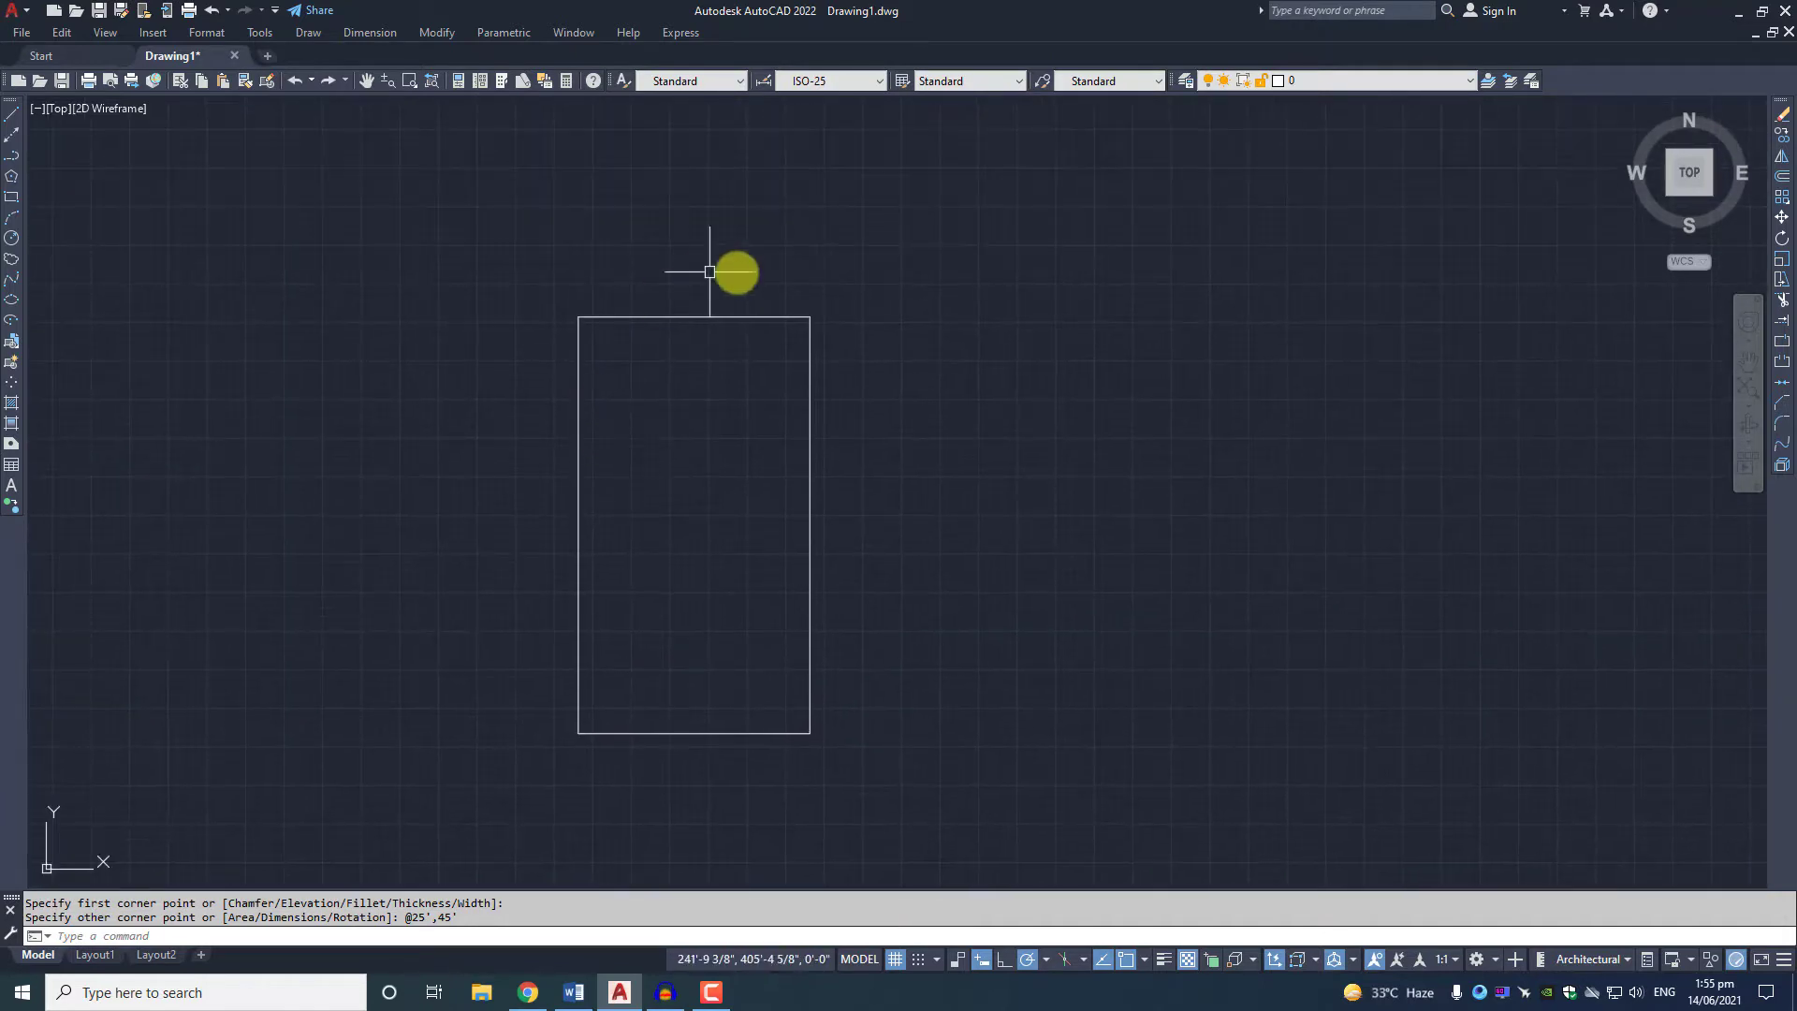
{"action": "scroll", "coordinate": [691, 533], "scroll_direction": "down", "scroll_amount": 1}
{"action": "middle_click_drag", "start_coordinate": [653, 532], "coordinate": [487, 573]}
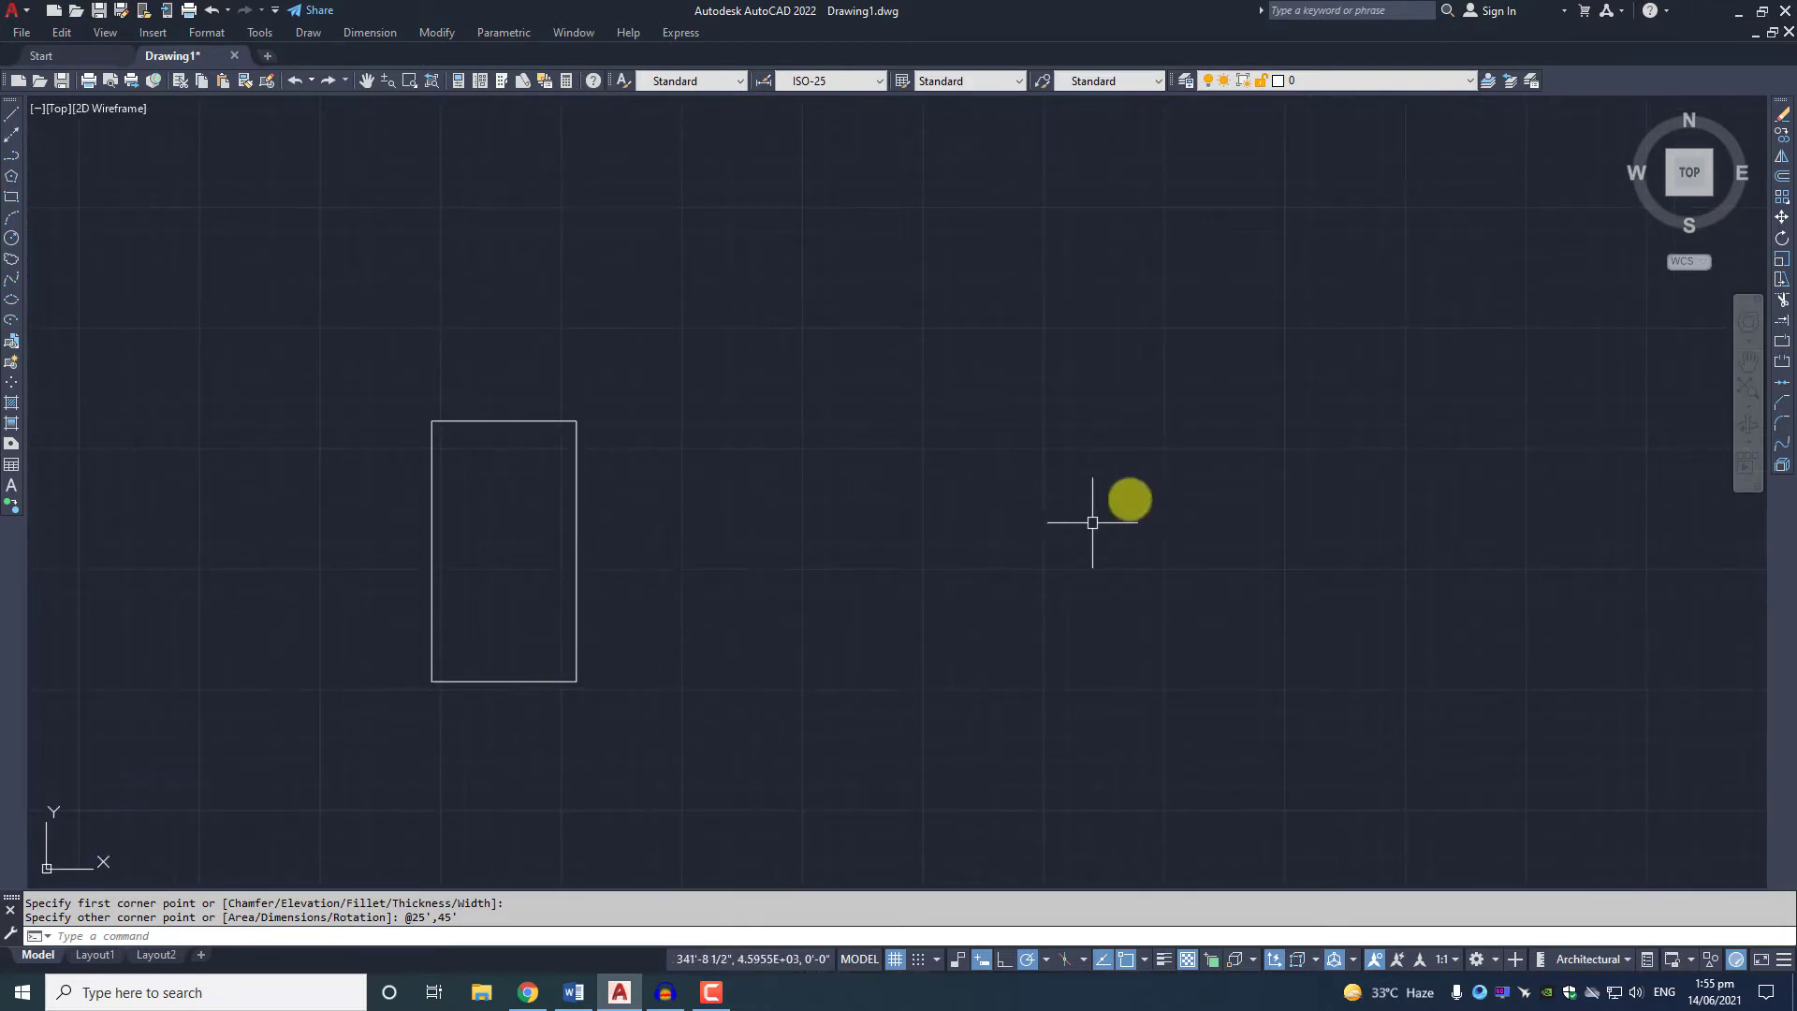
{"action": "middle_click_drag", "start_coordinate": [694, 485], "coordinate": [655, 471]}
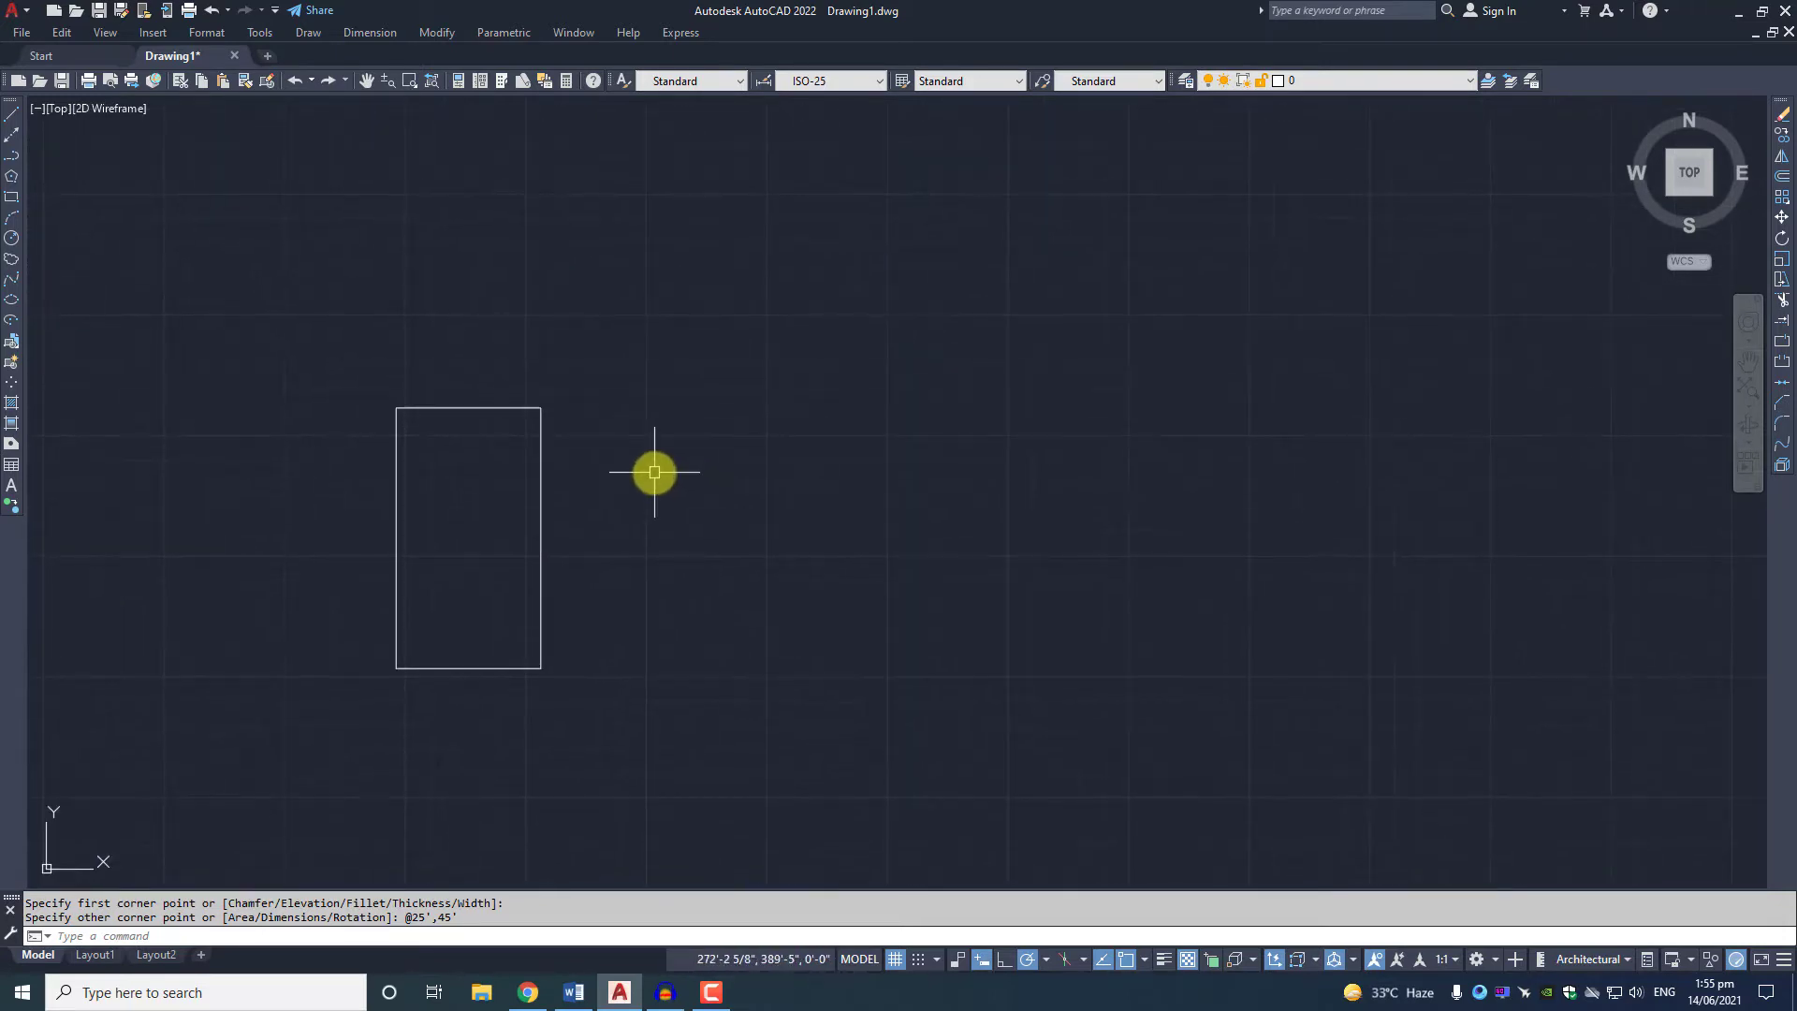
{"action": "key", "text": "Return"}
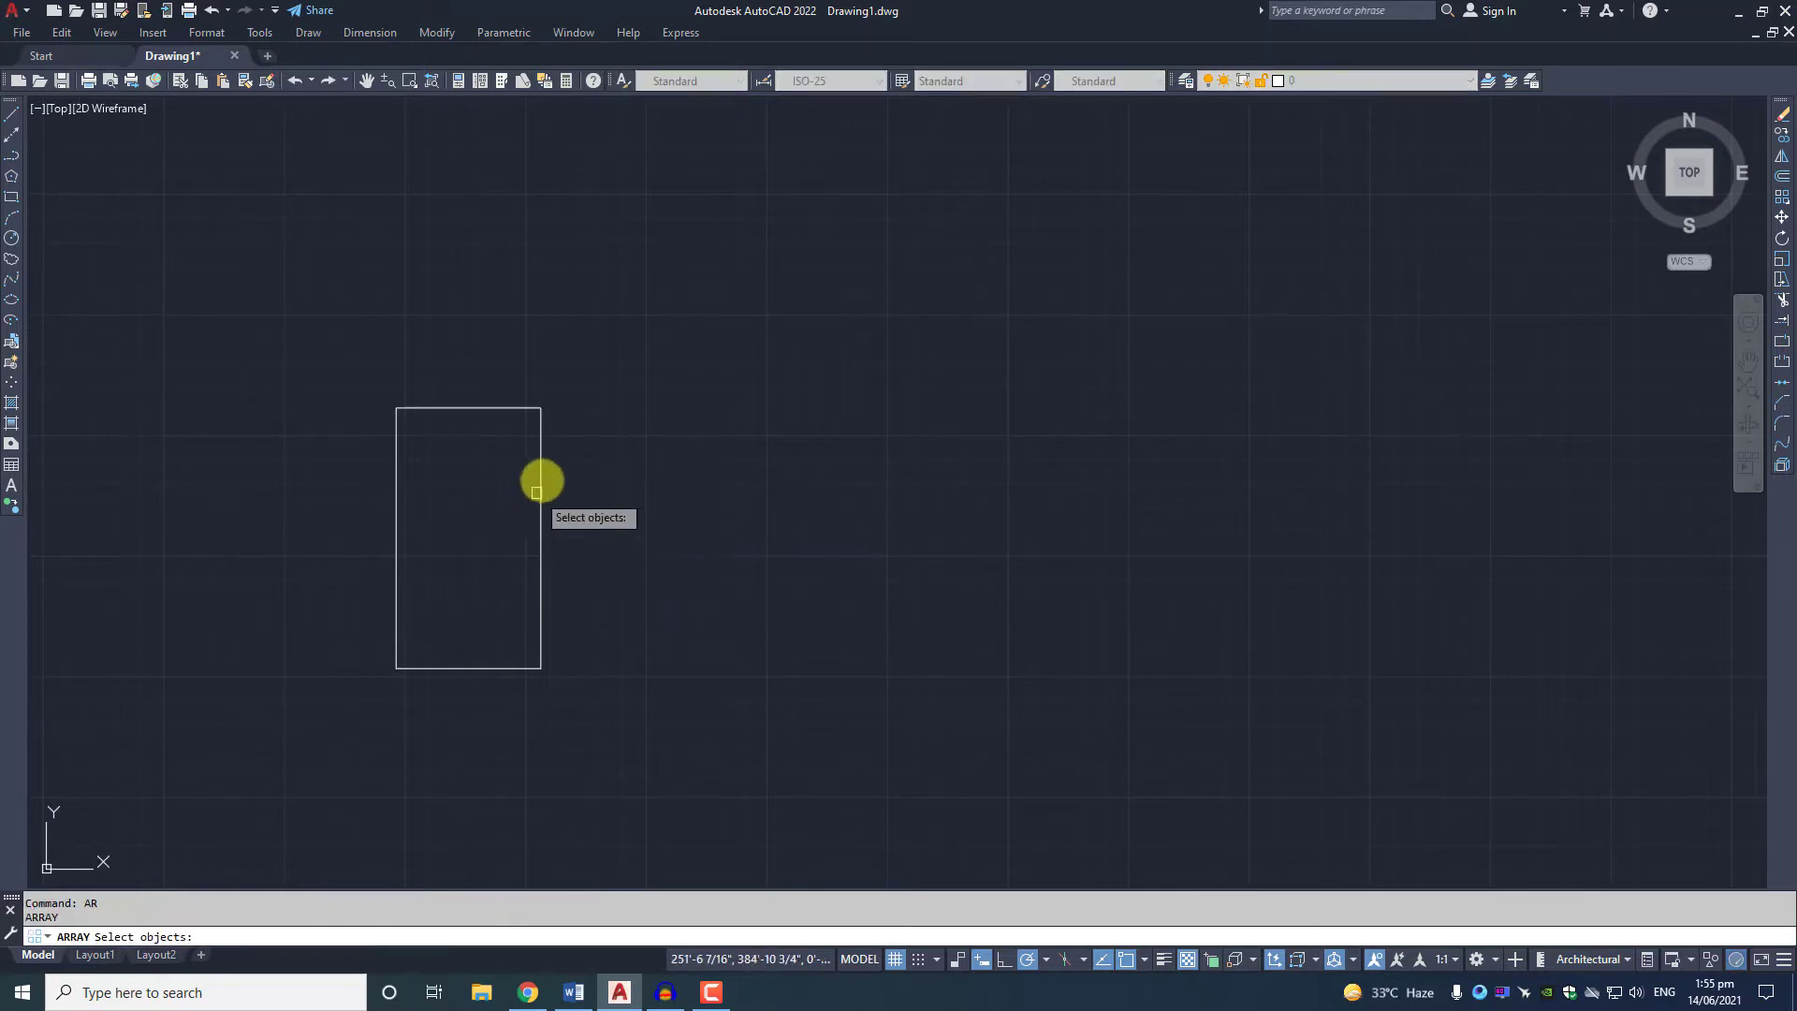
{"action": "left_click", "coordinate": [541, 473]}
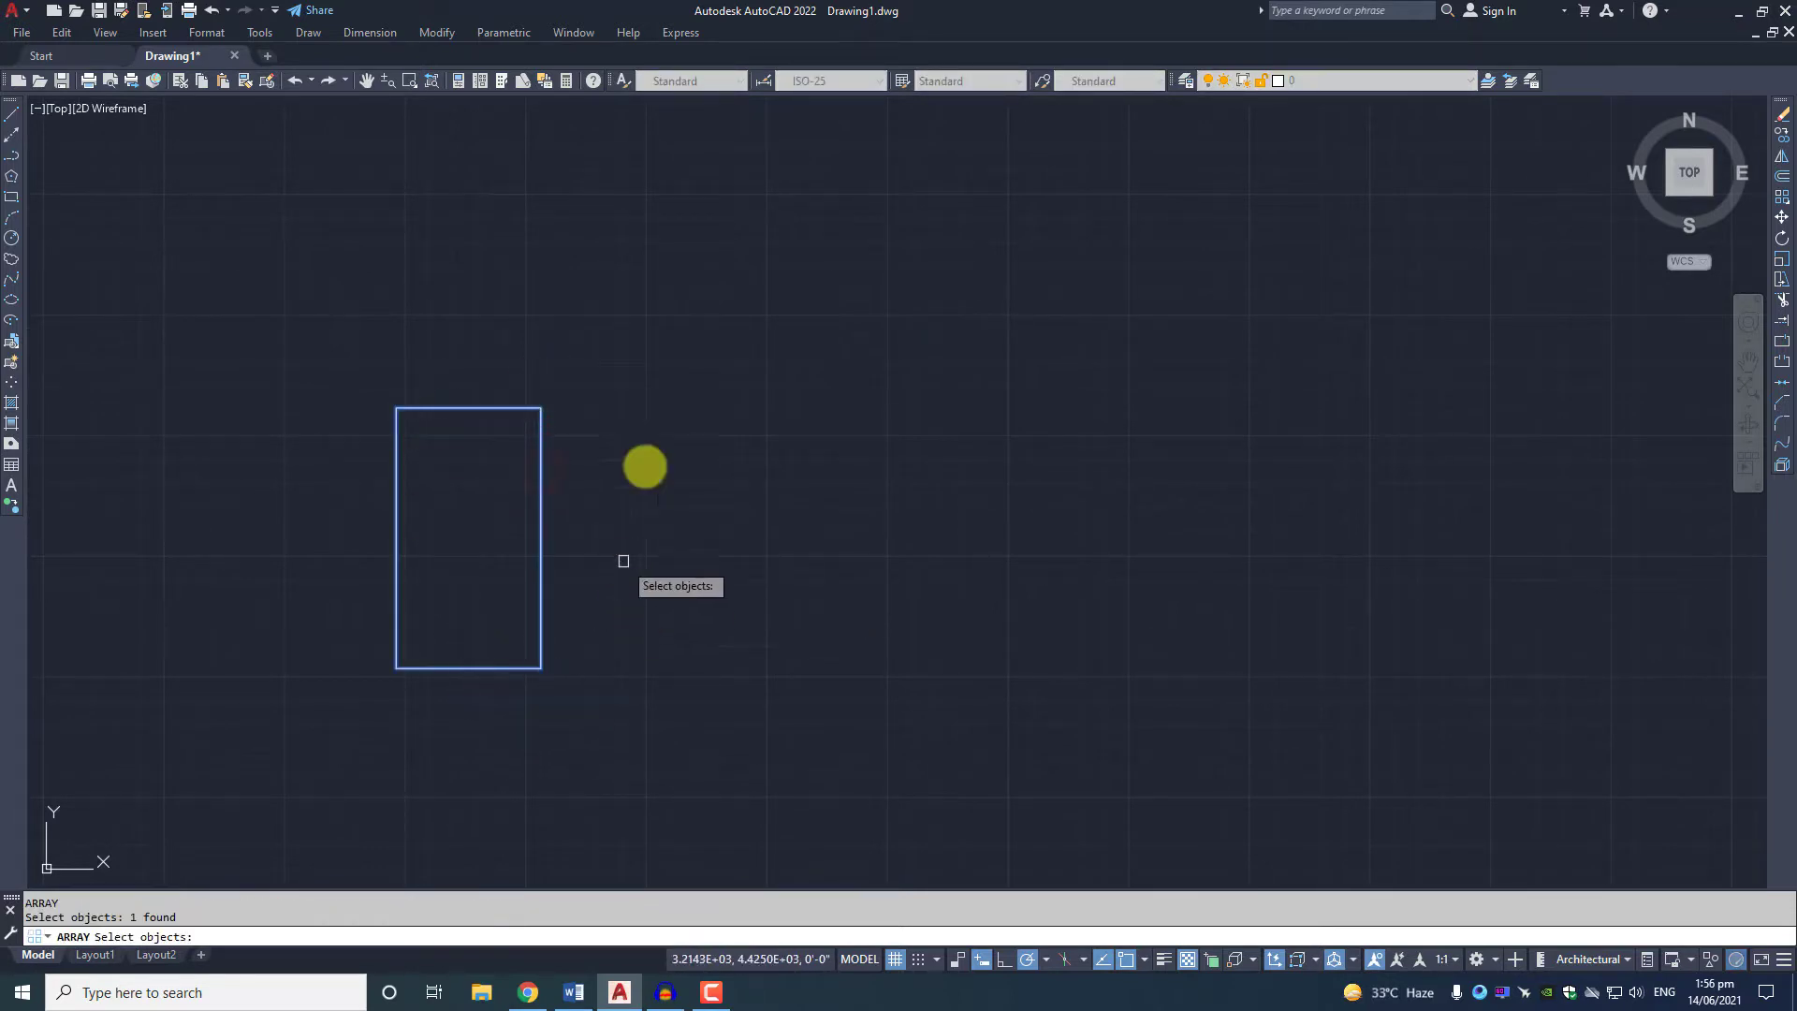
{"action": "key", "text": "Return"}
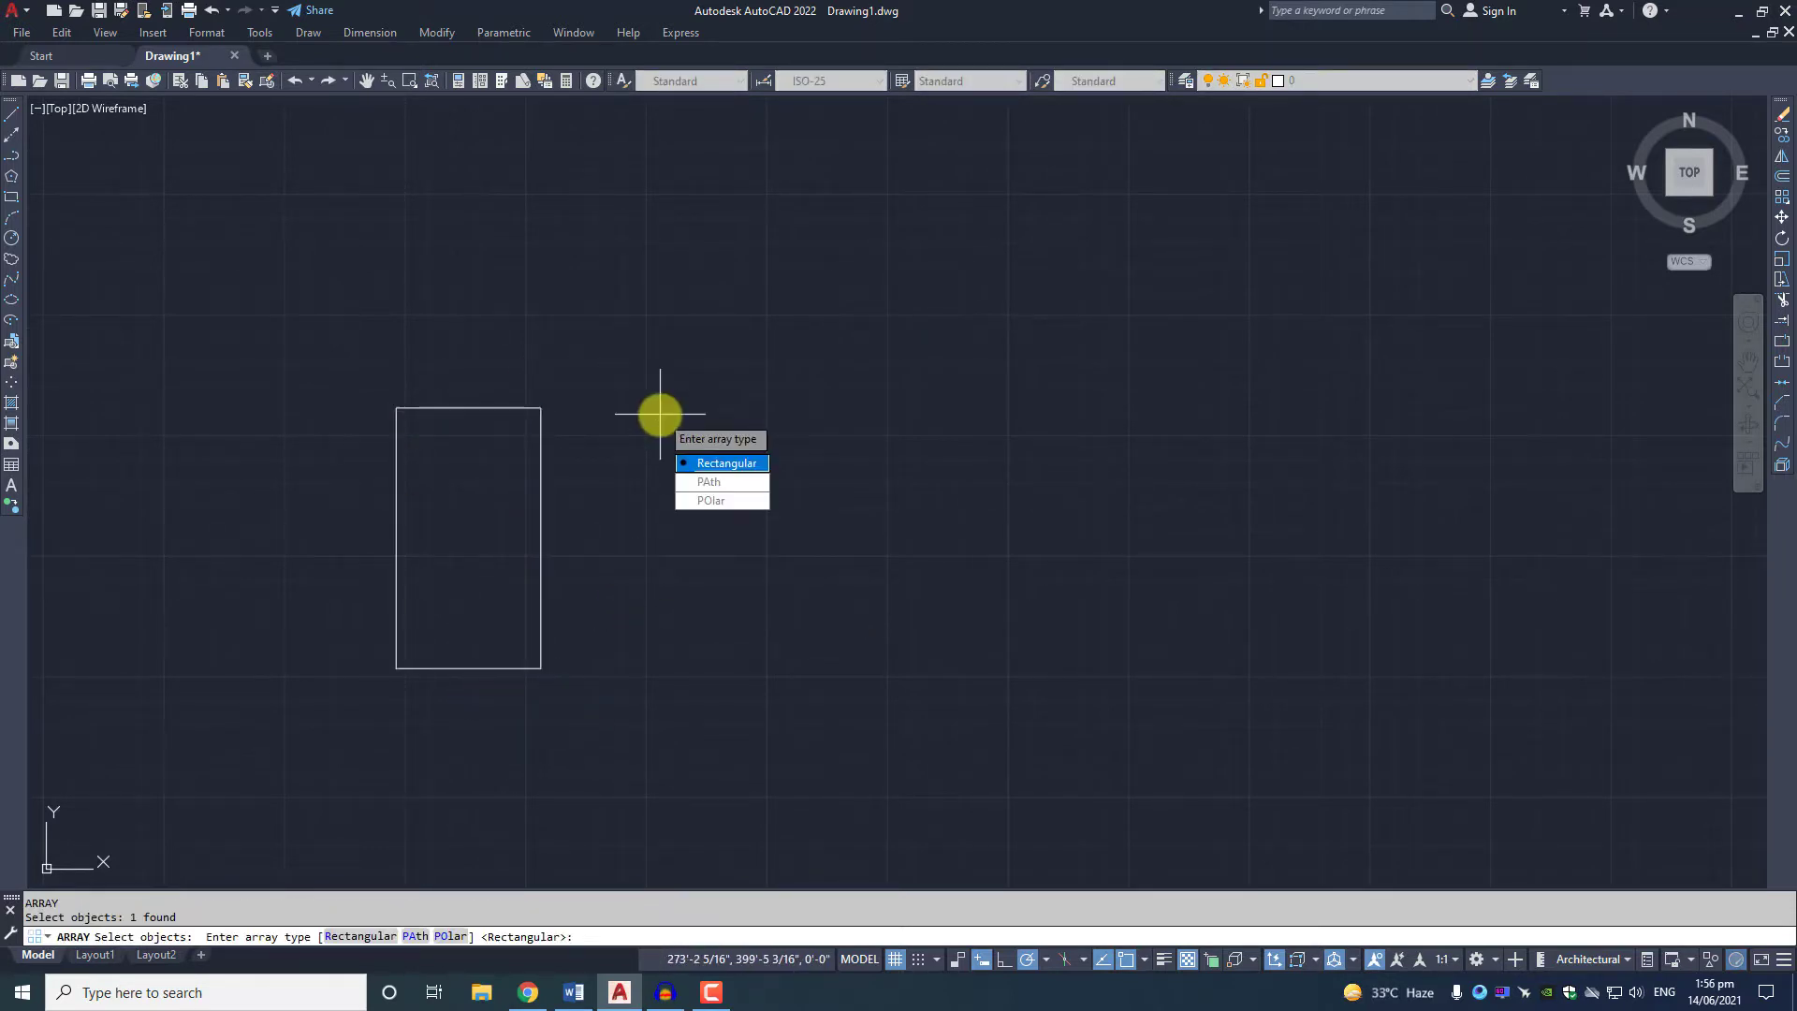
{"action": "left_click", "coordinate": [745, 467]}
{"action": "middle_click_drag", "start_coordinate": [660, 417], "coordinate": [645, 585]}
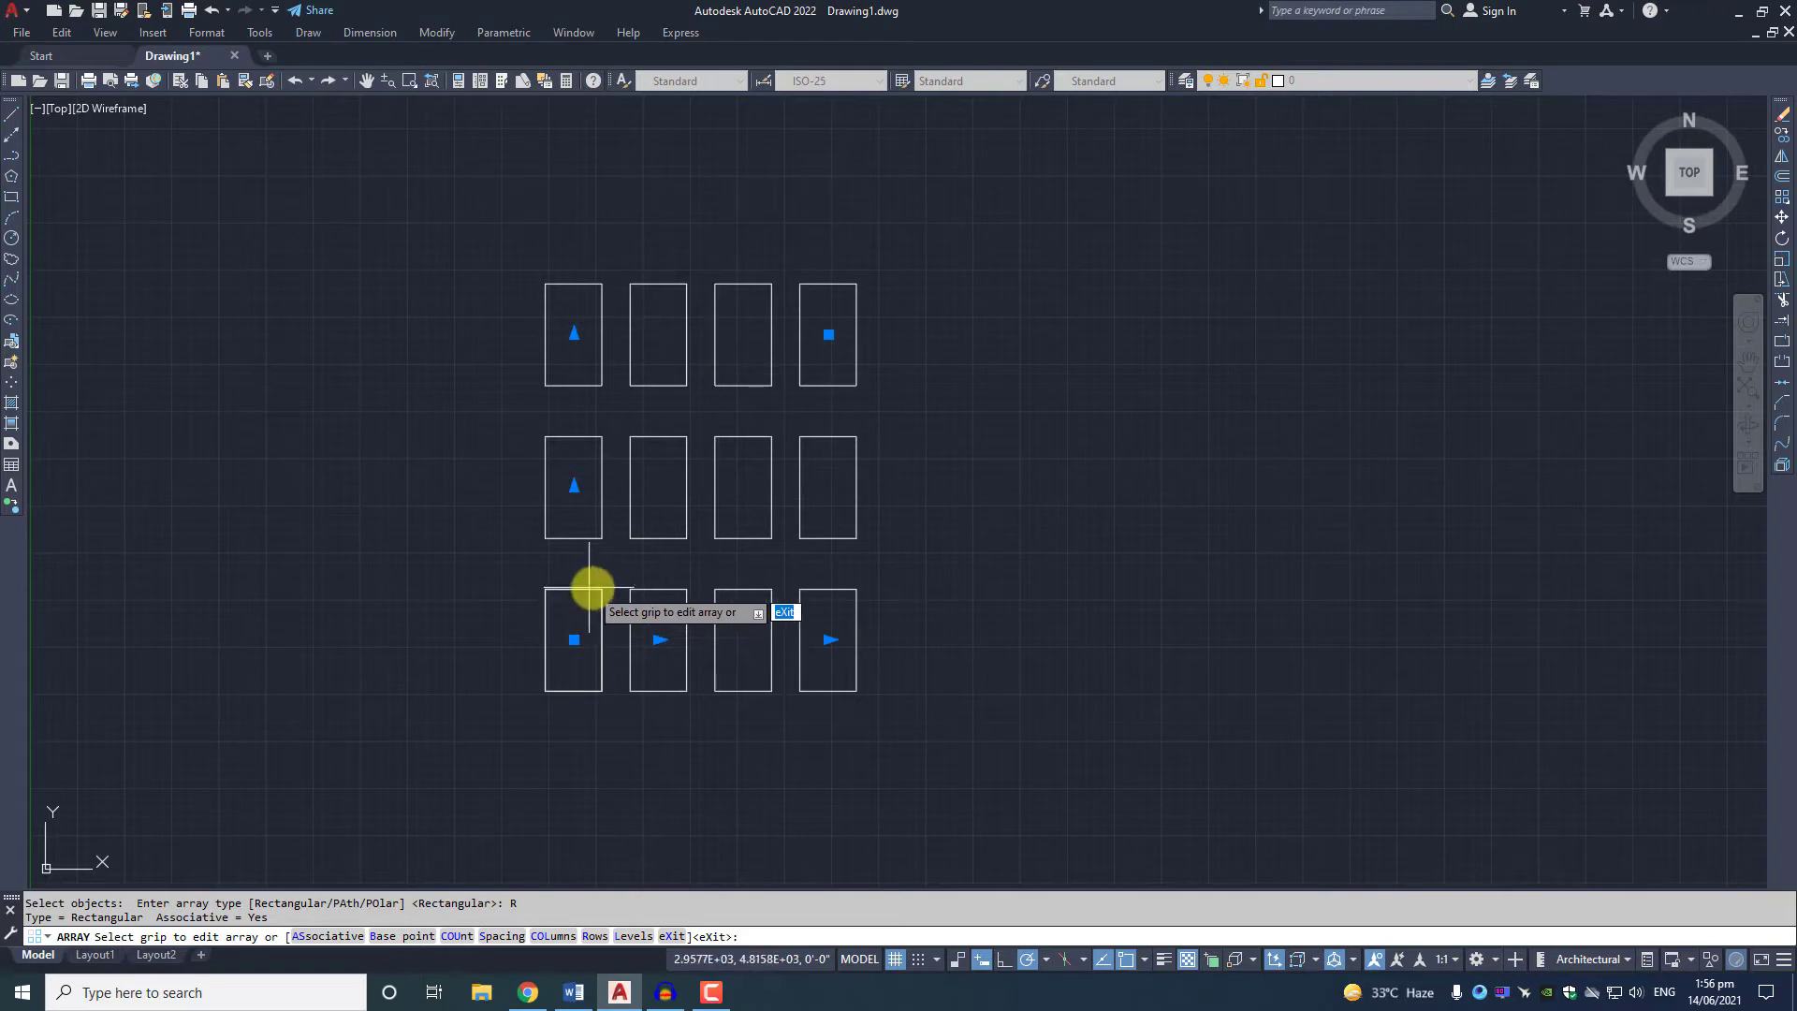
Extend the array to eight columns and five rows using its column-count and row-count grips.
{"action": "left_click", "coordinate": [827, 640]}
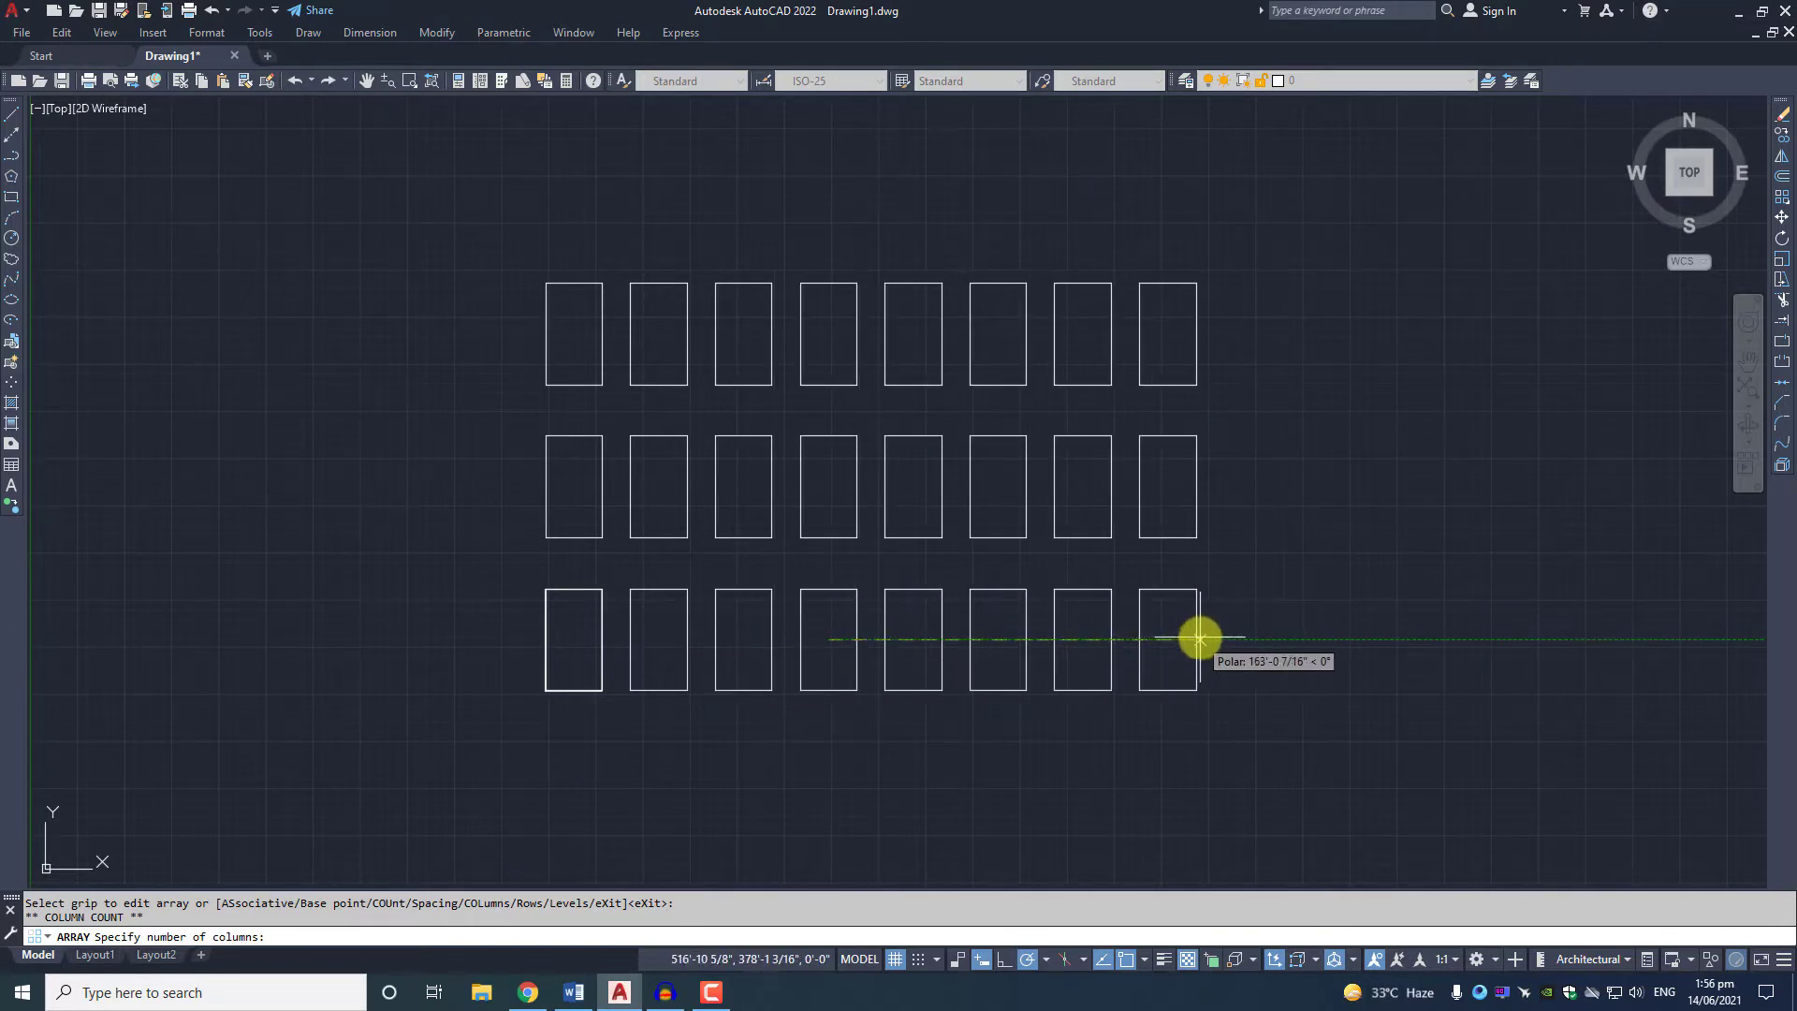
{"action": "left_click", "coordinate": [1203, 639]}
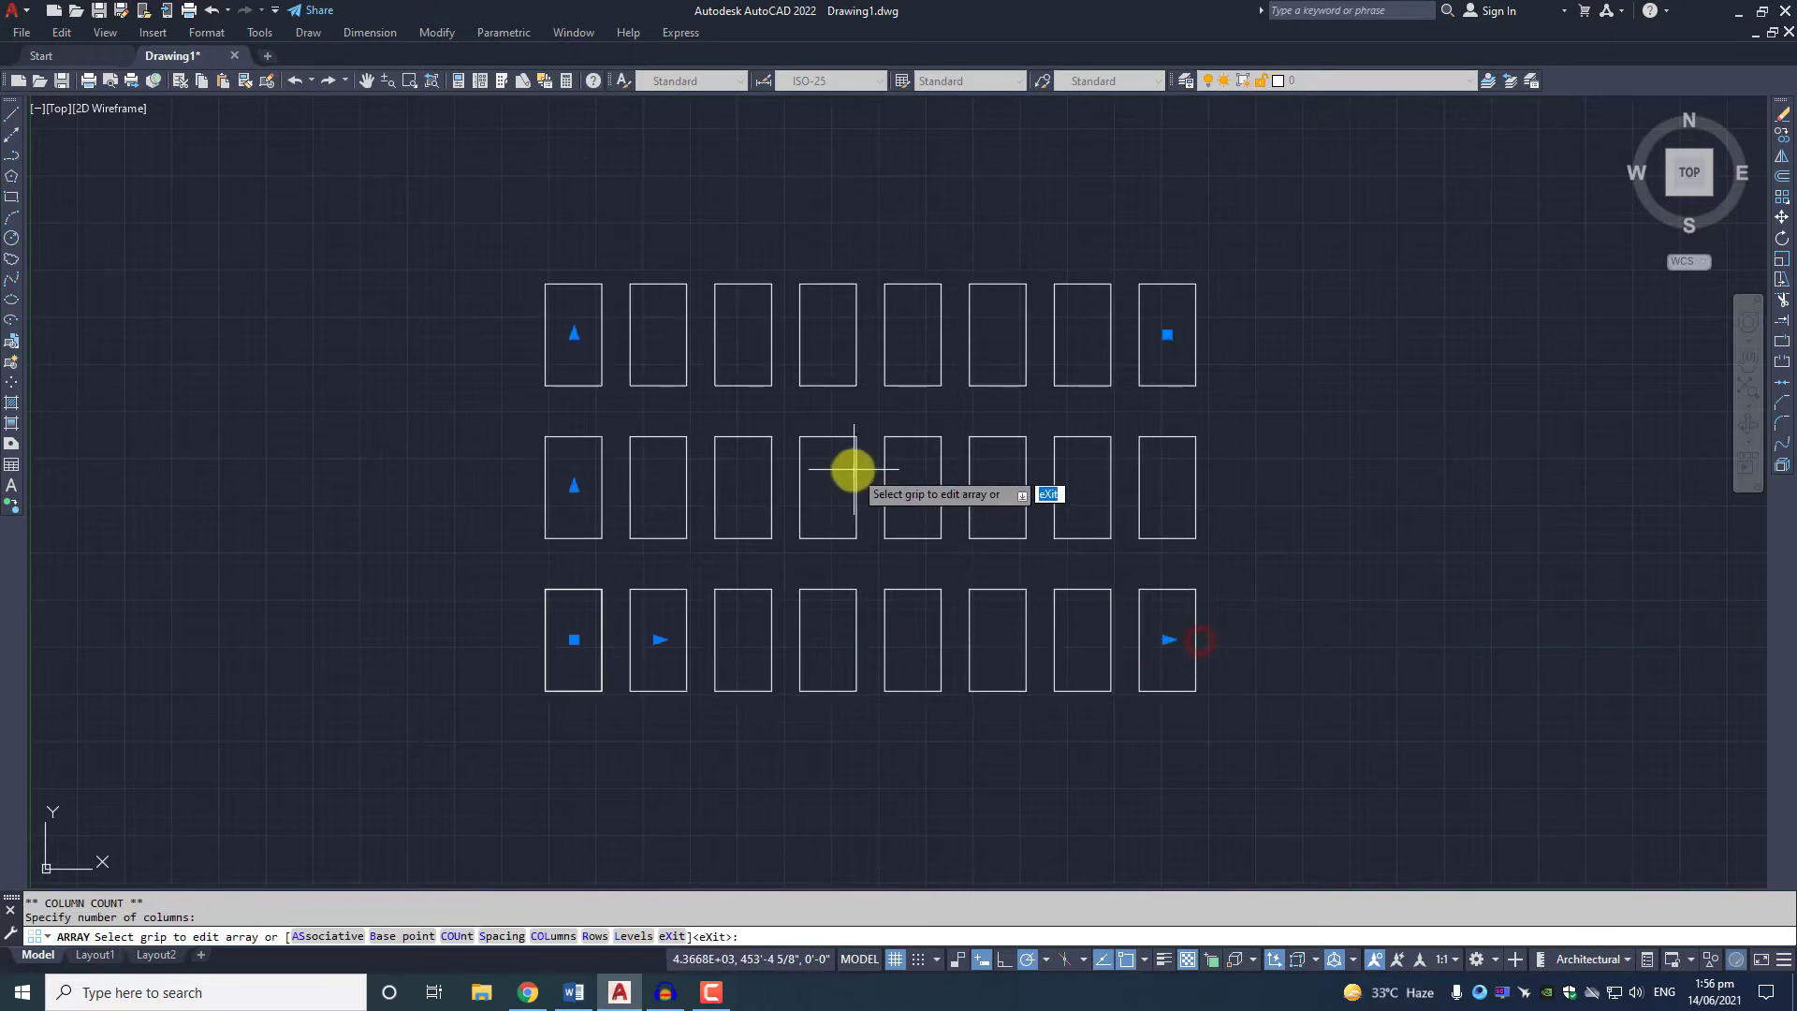
{"action": "middle_click_drag", "start_coordinate": [795, 545], "coordinate": [666, 630]}
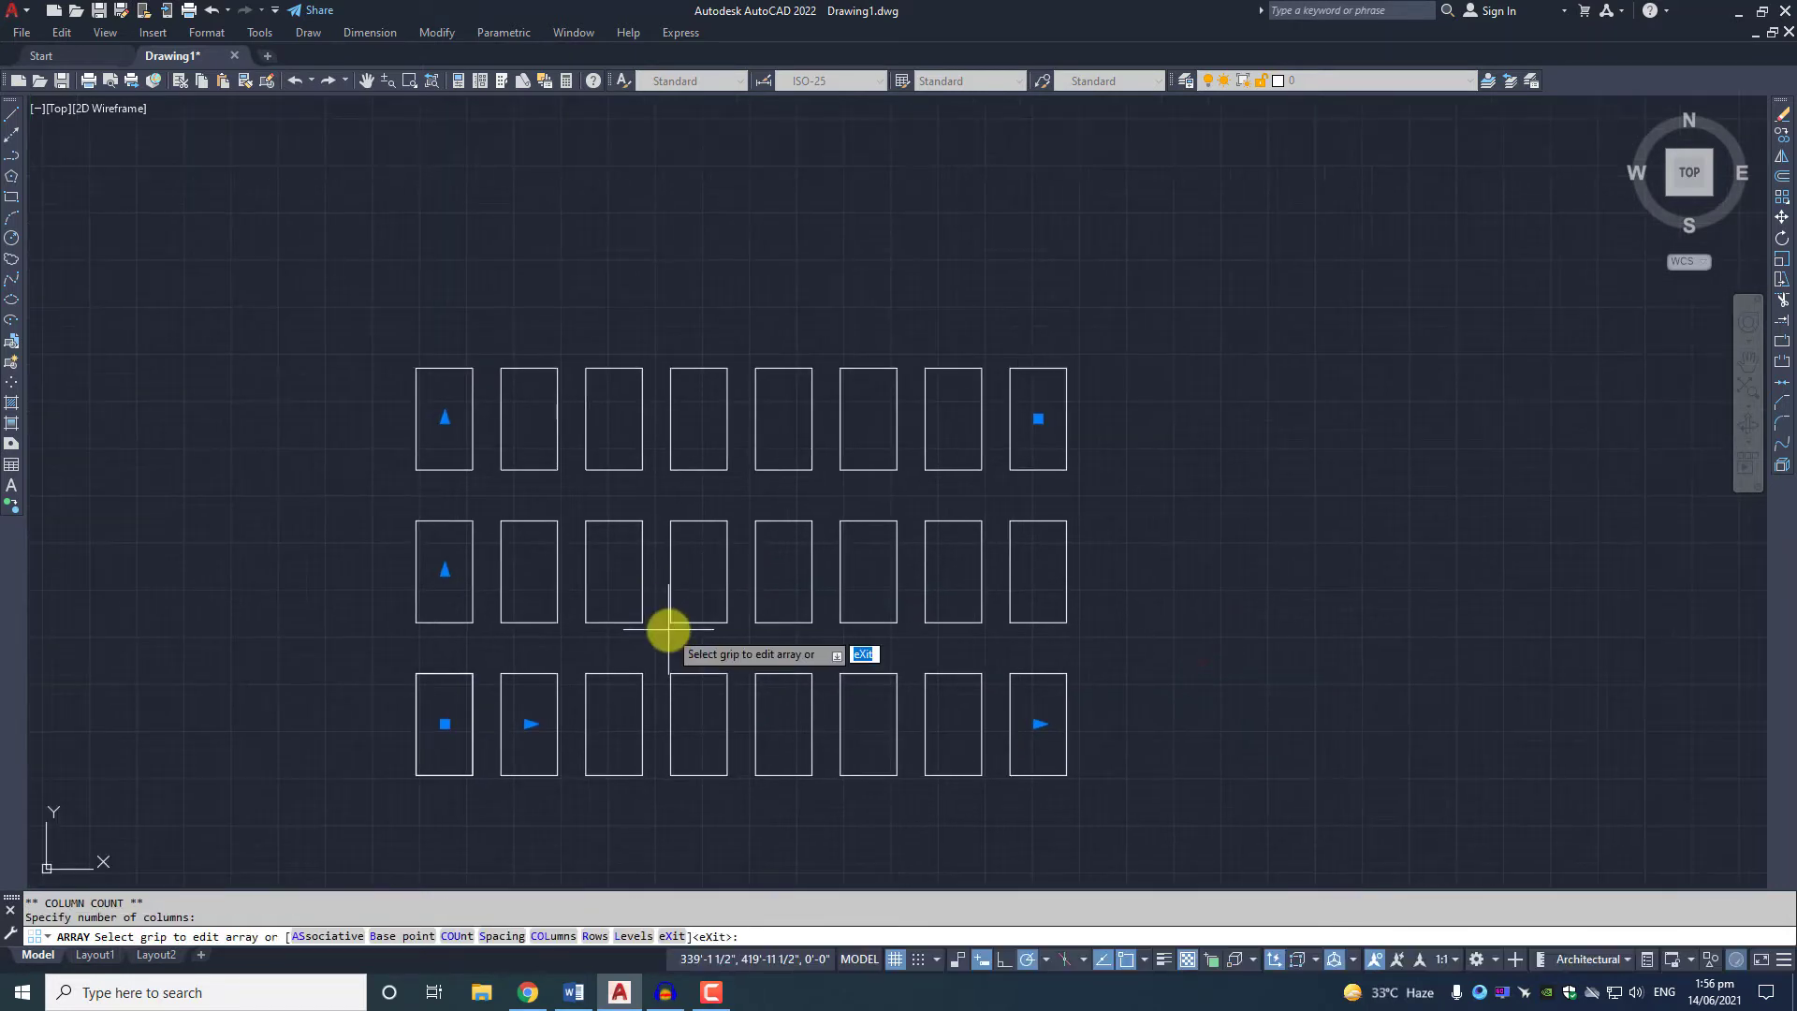
{"action": "left_click", "coordinate": [445, 418]}
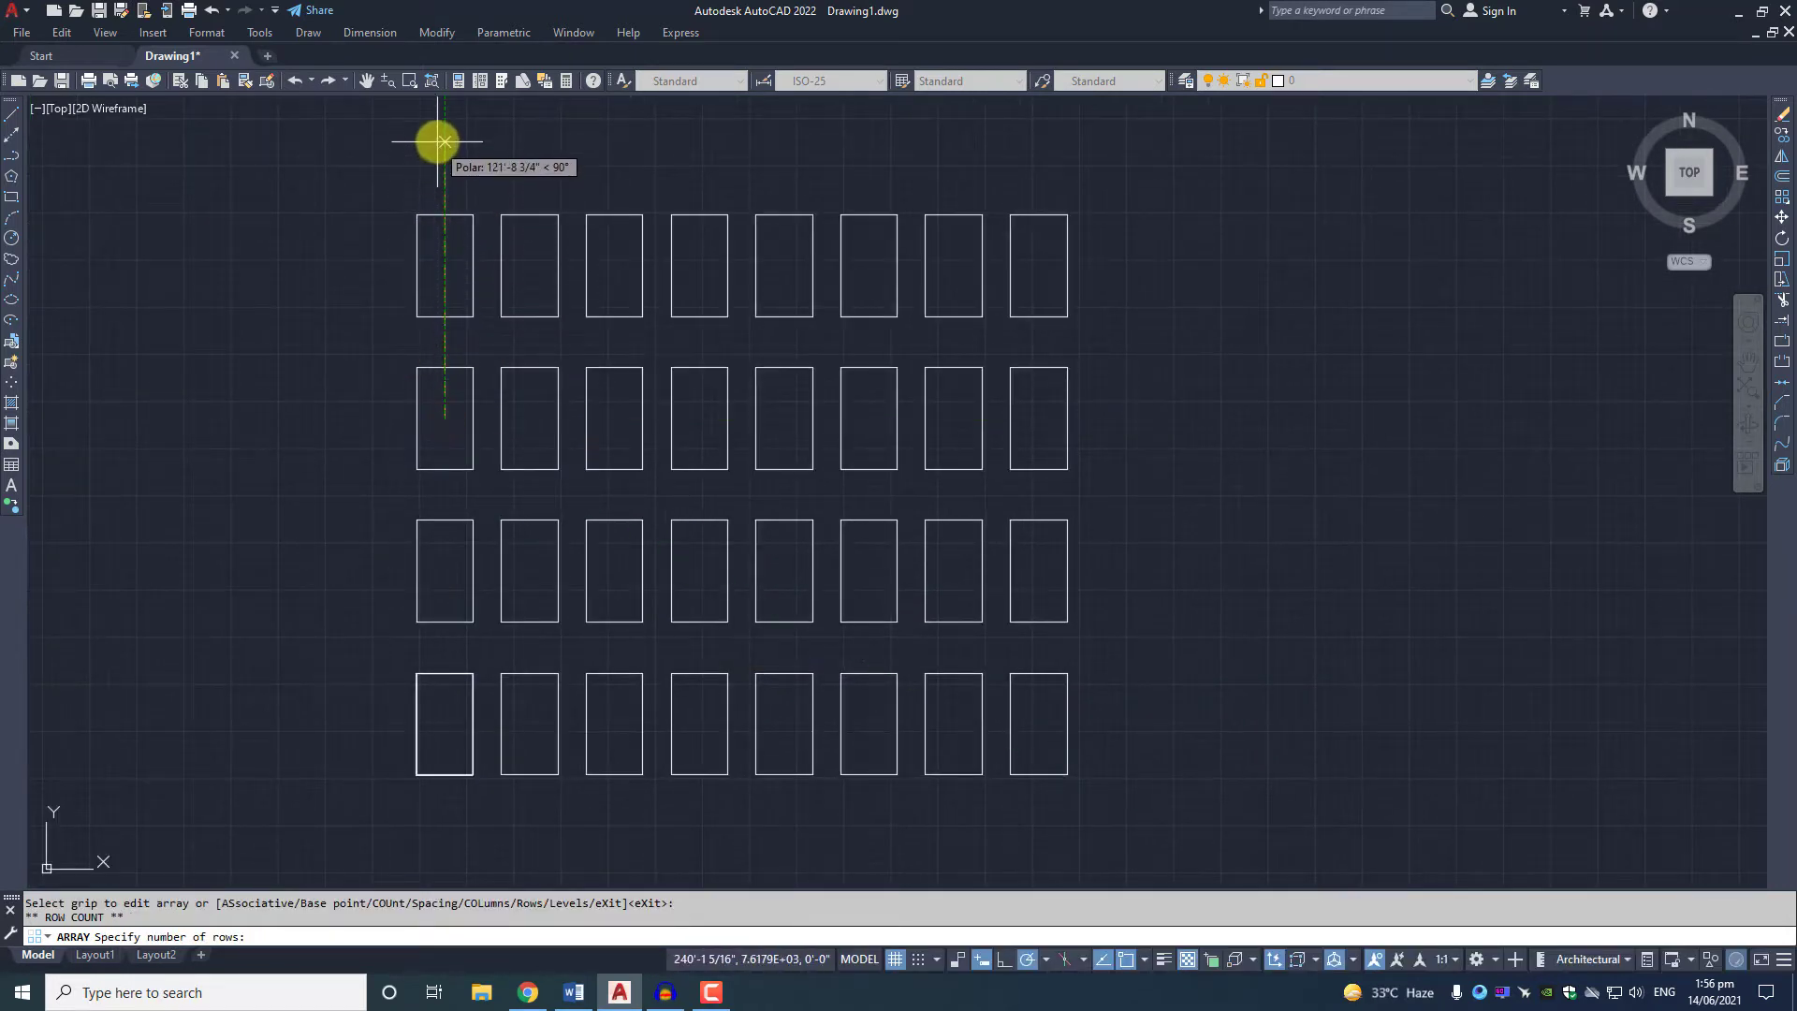
{"action": "middle_click_drag", "start_coordinate": [475, 227], "coordinate": [481, 272]}
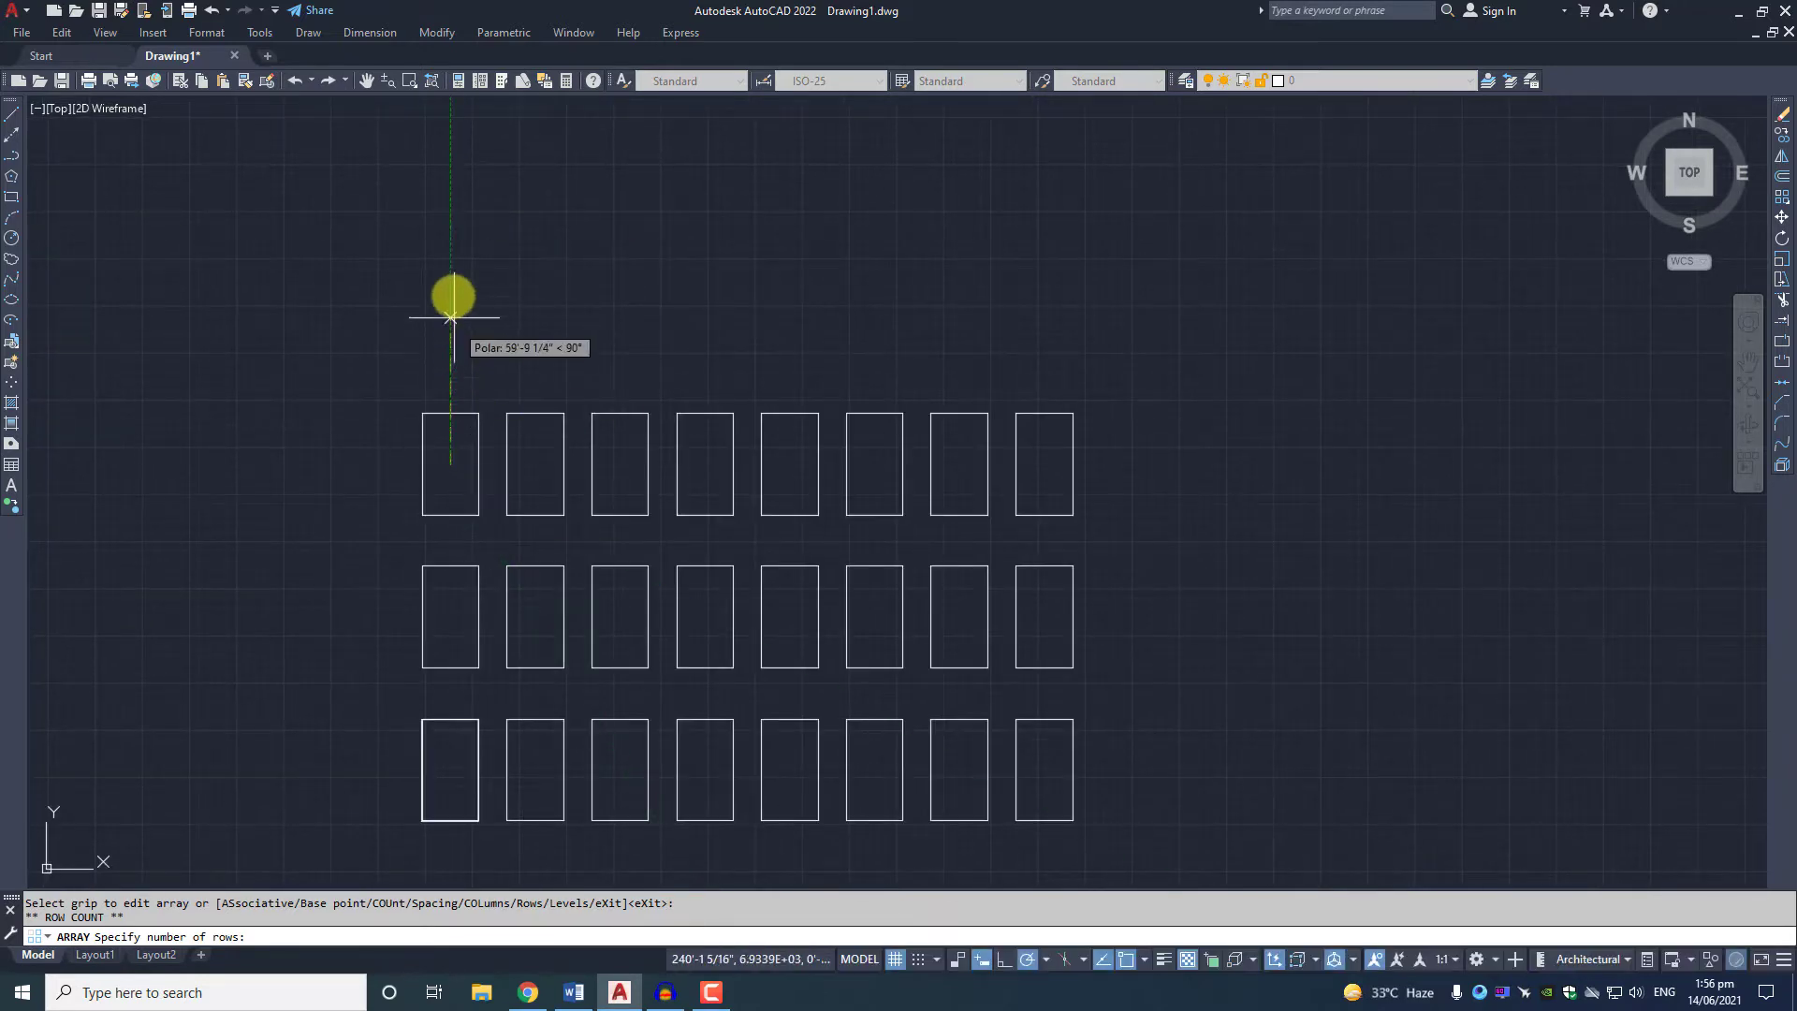
{"action": "left_click", "coordinate": [450, 154]}
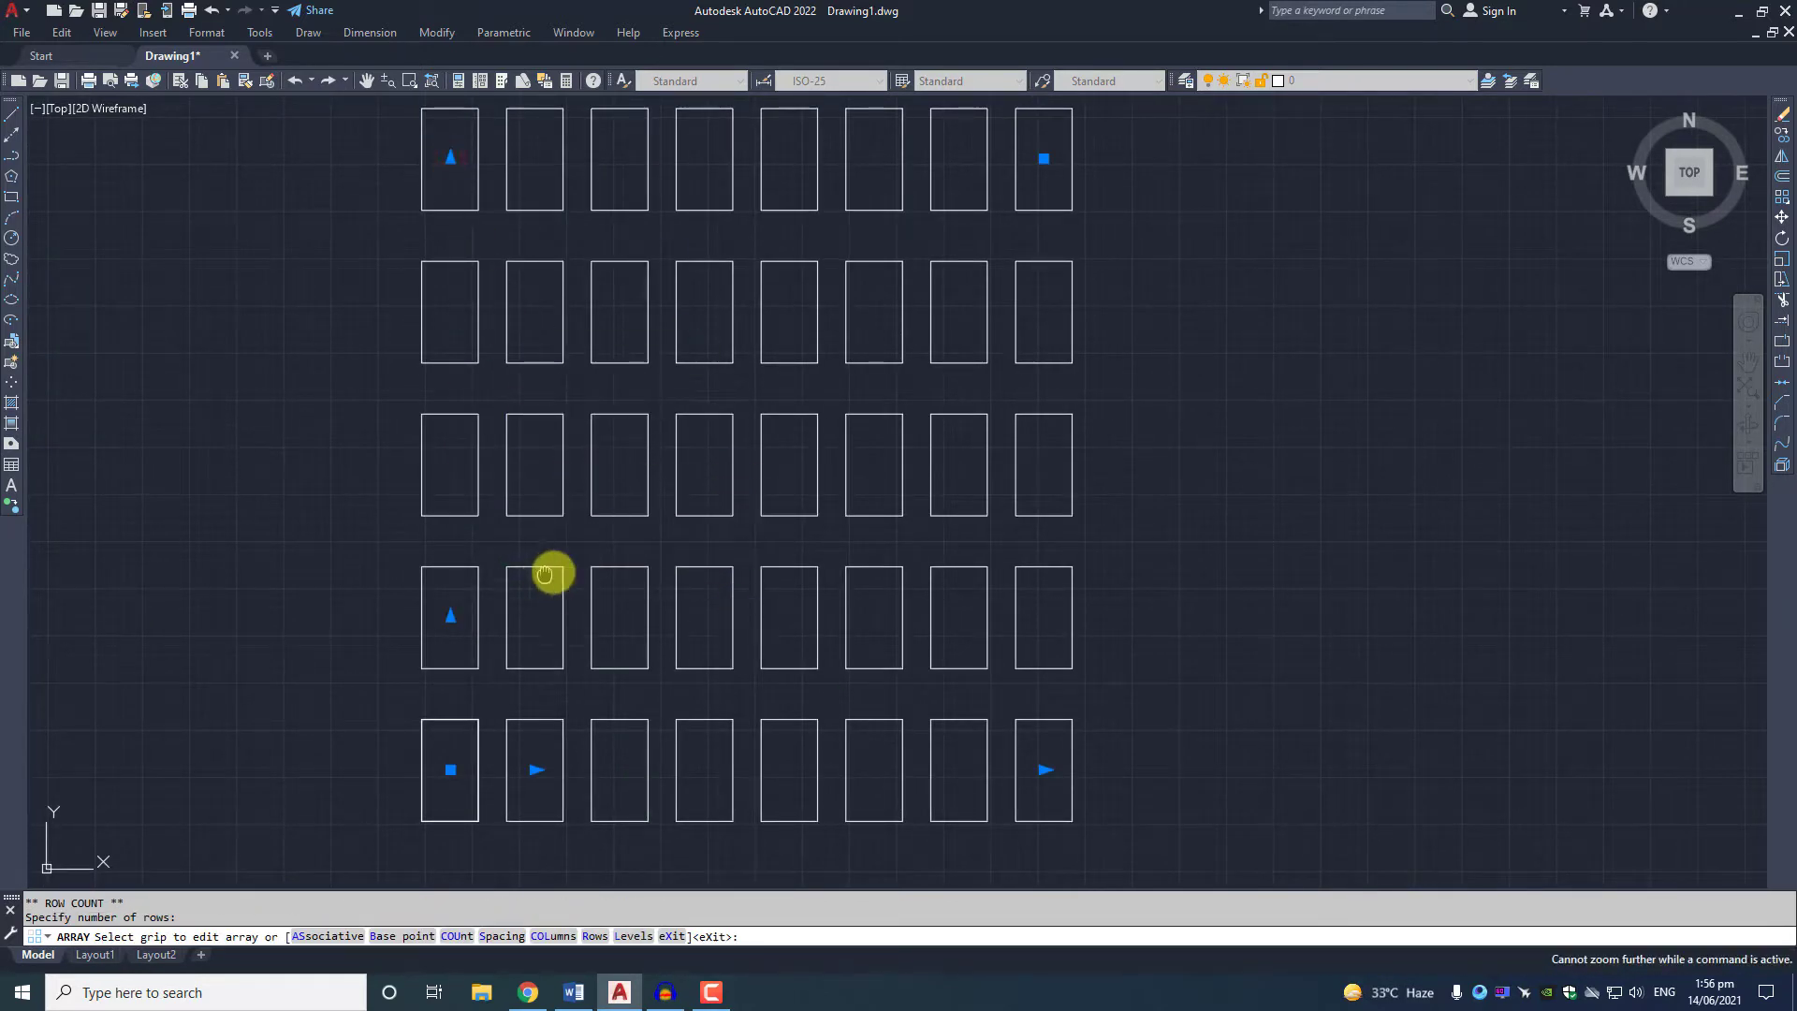
{"action": "middle_click_drag", "start_coordinate": [544, 574], "coordinate": [551, 584]}
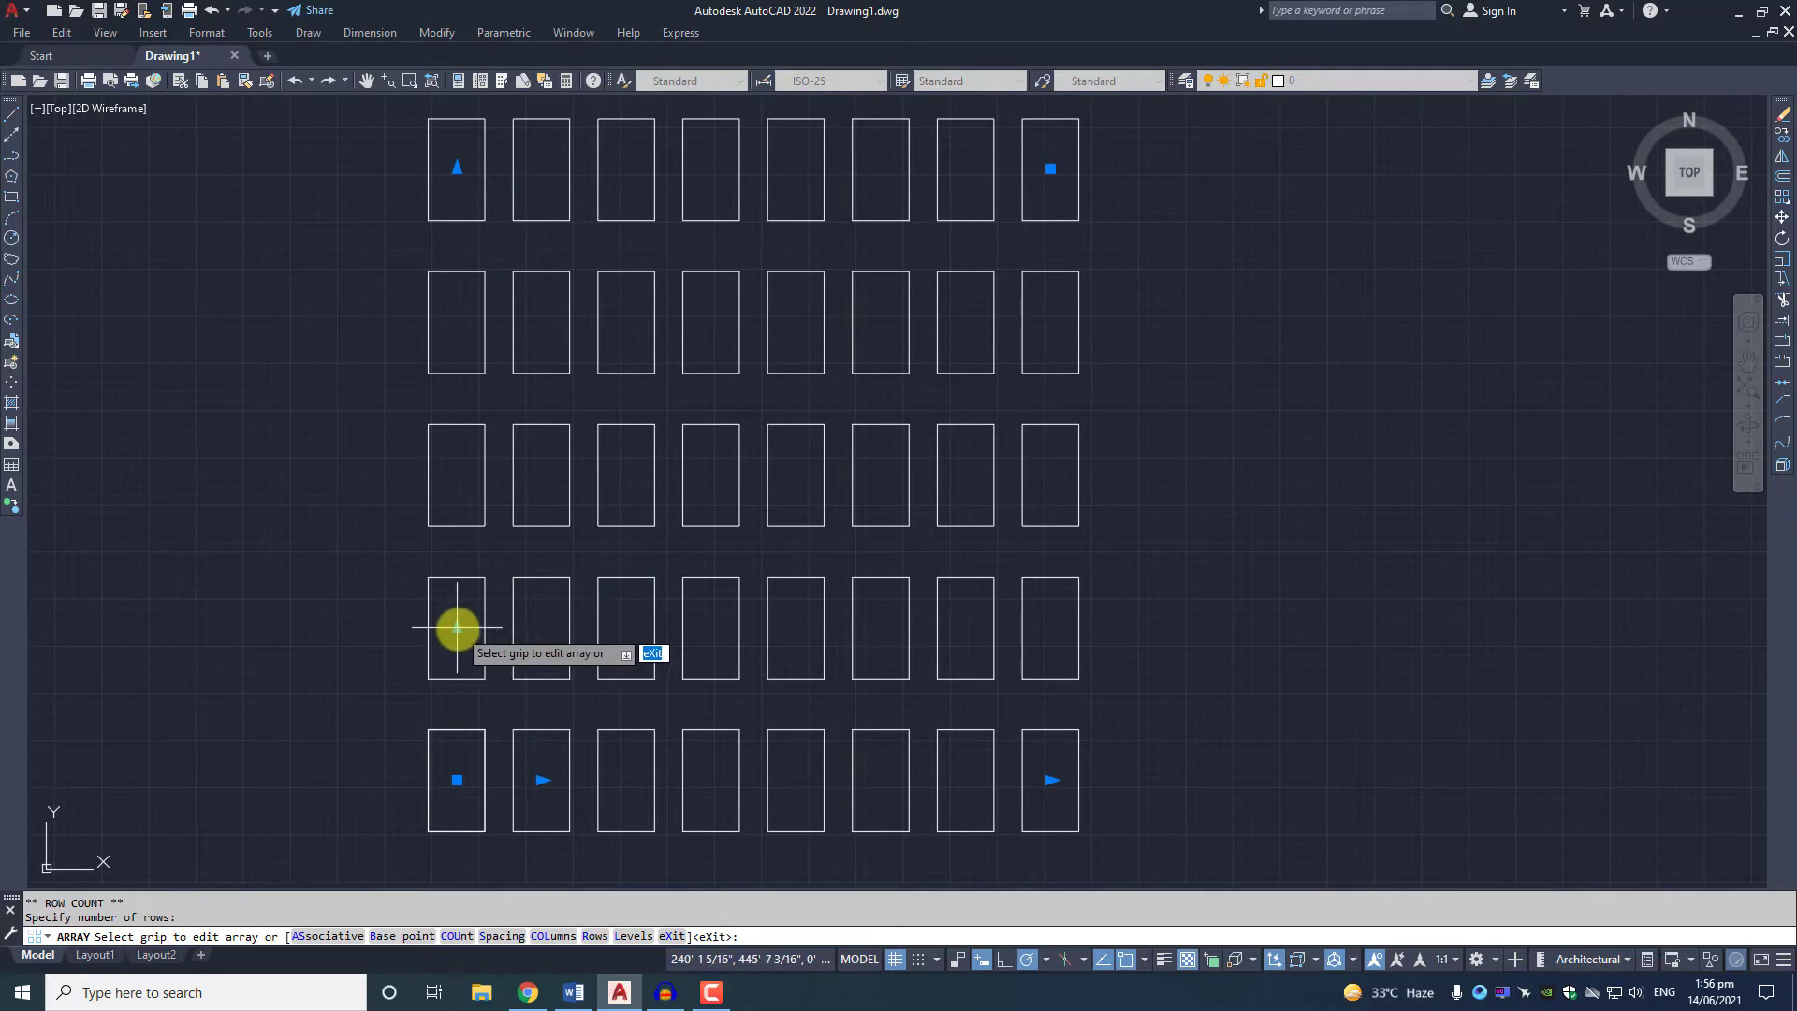
Widen the array's column spacing by about 25' and reduce the row spacing until the rows nearly touch.
{"action": "left_click", "coordinate": [543, 780]}
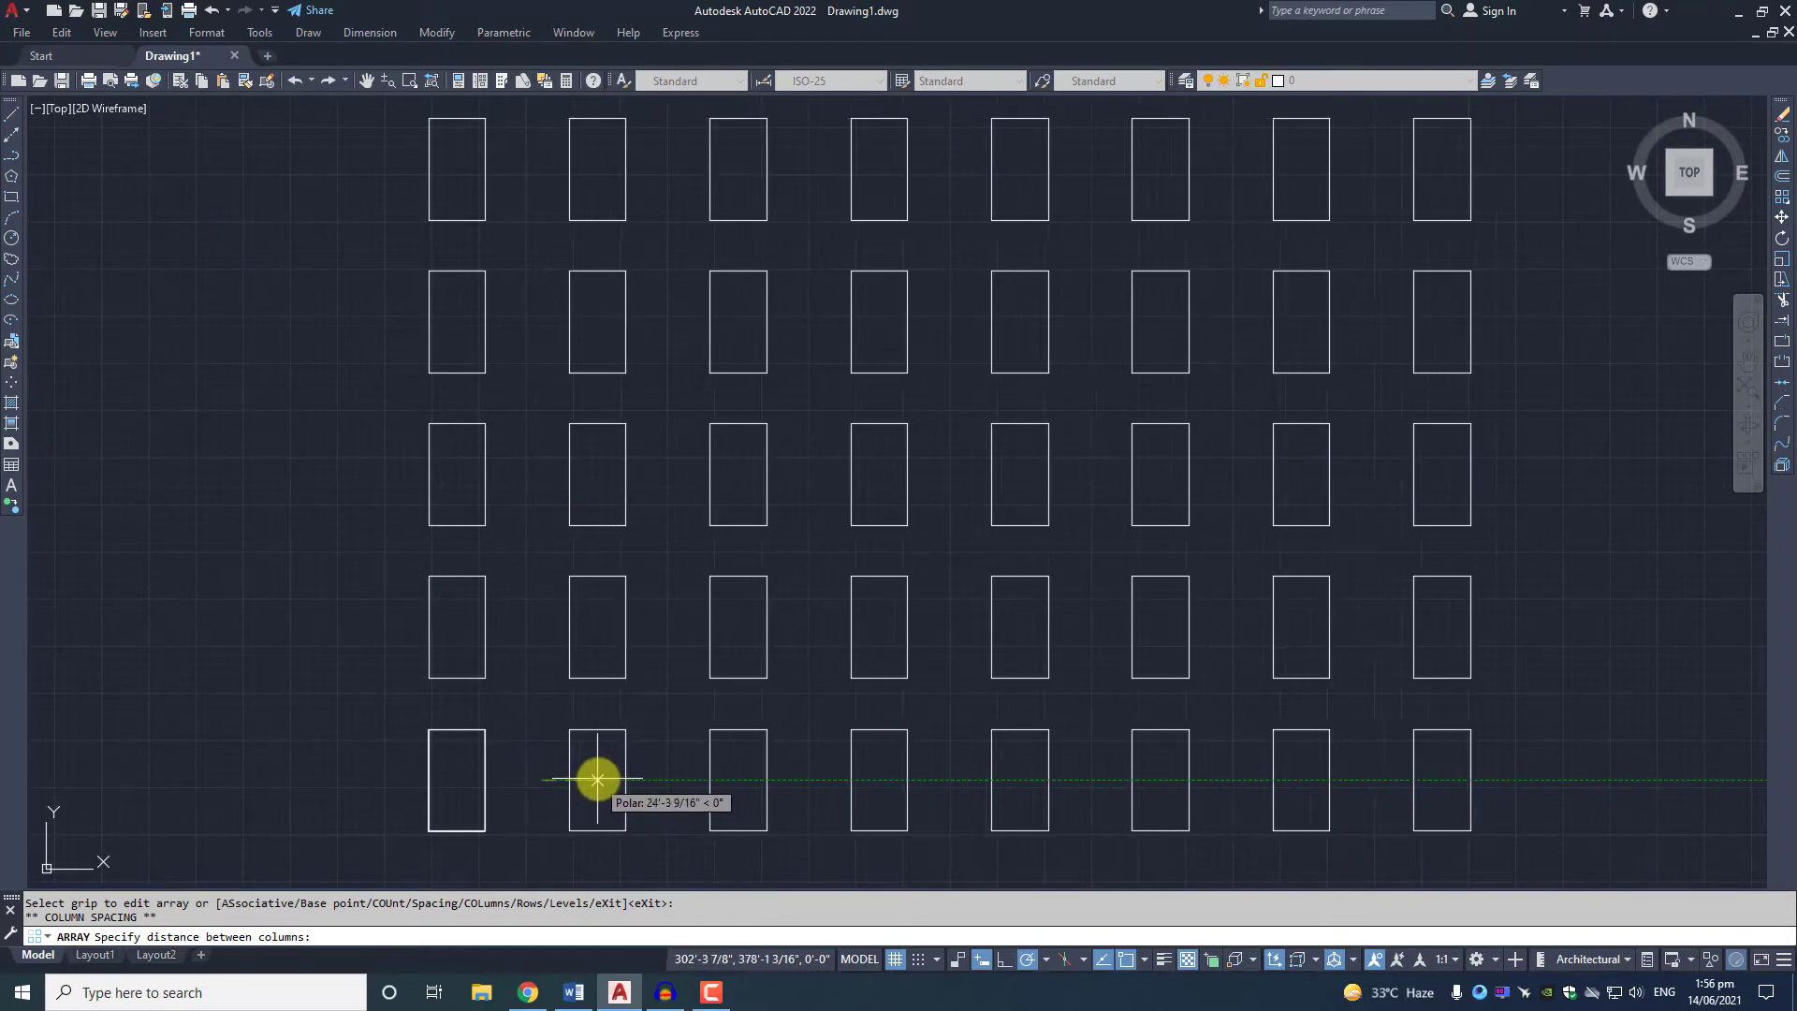
{"action": "left_click", "coordinate": [600, 779]}
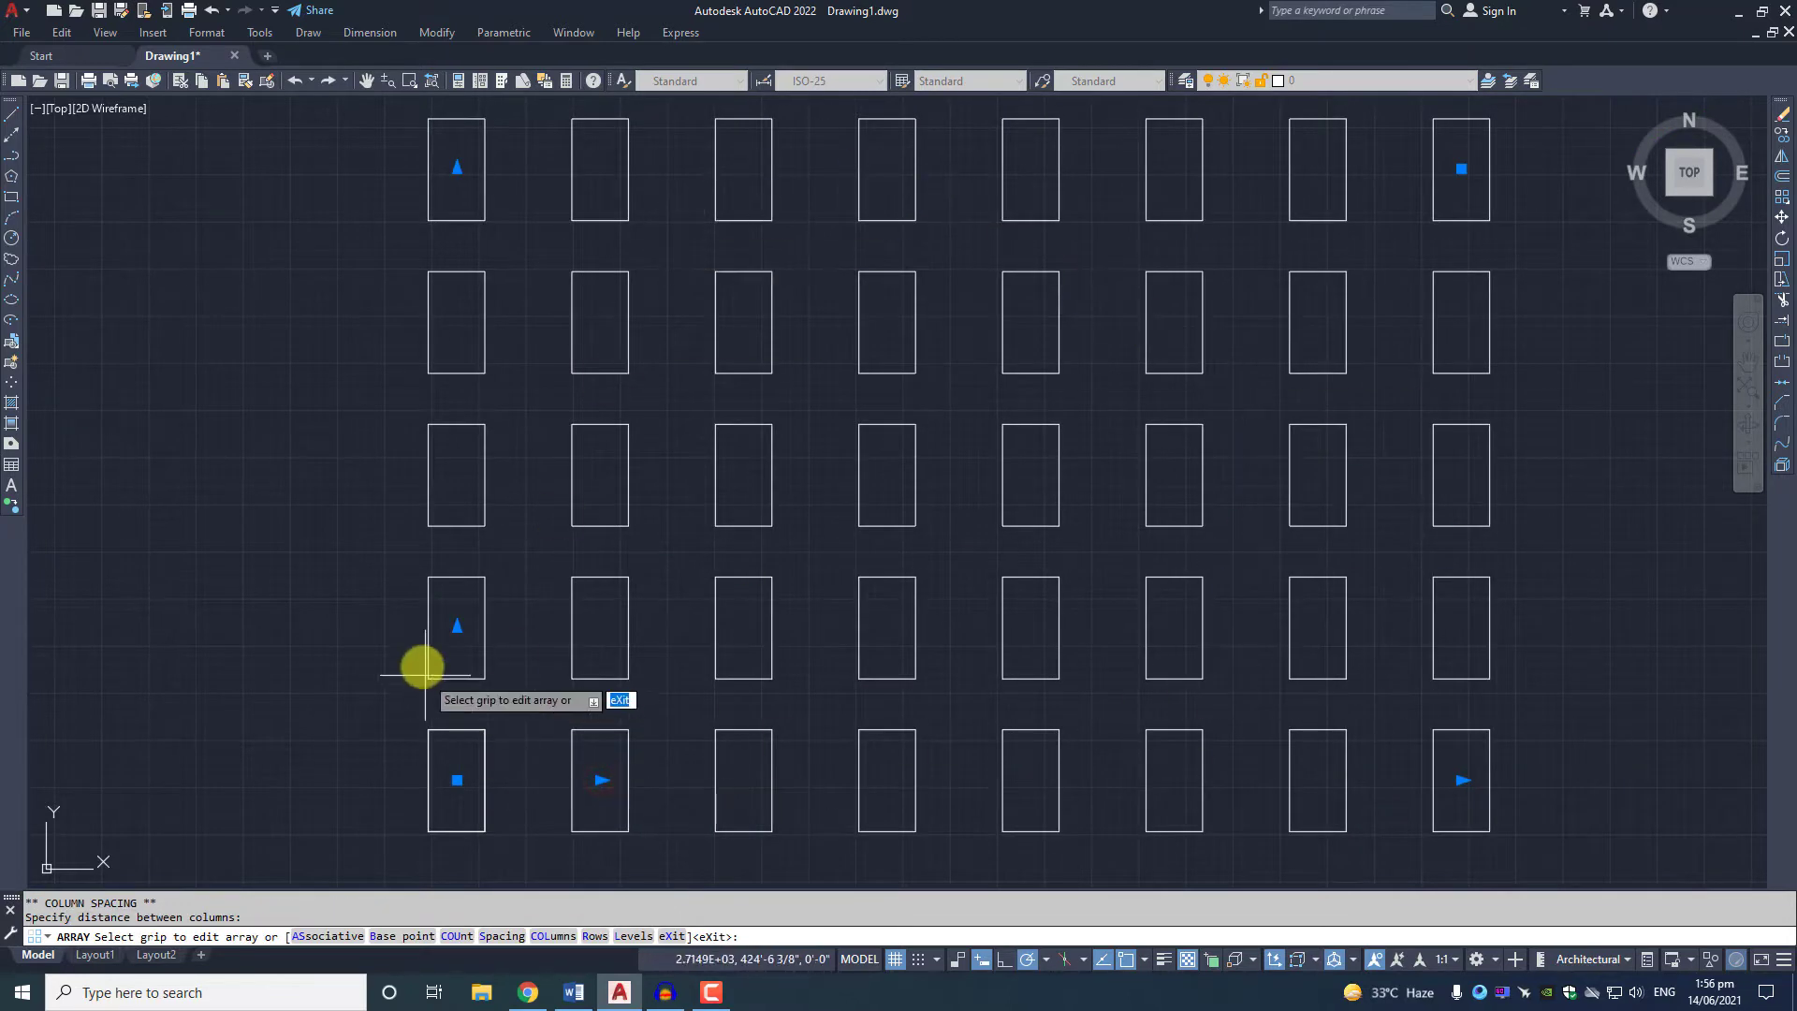
{"action": "left_click", "coordinate": [457, 628]}
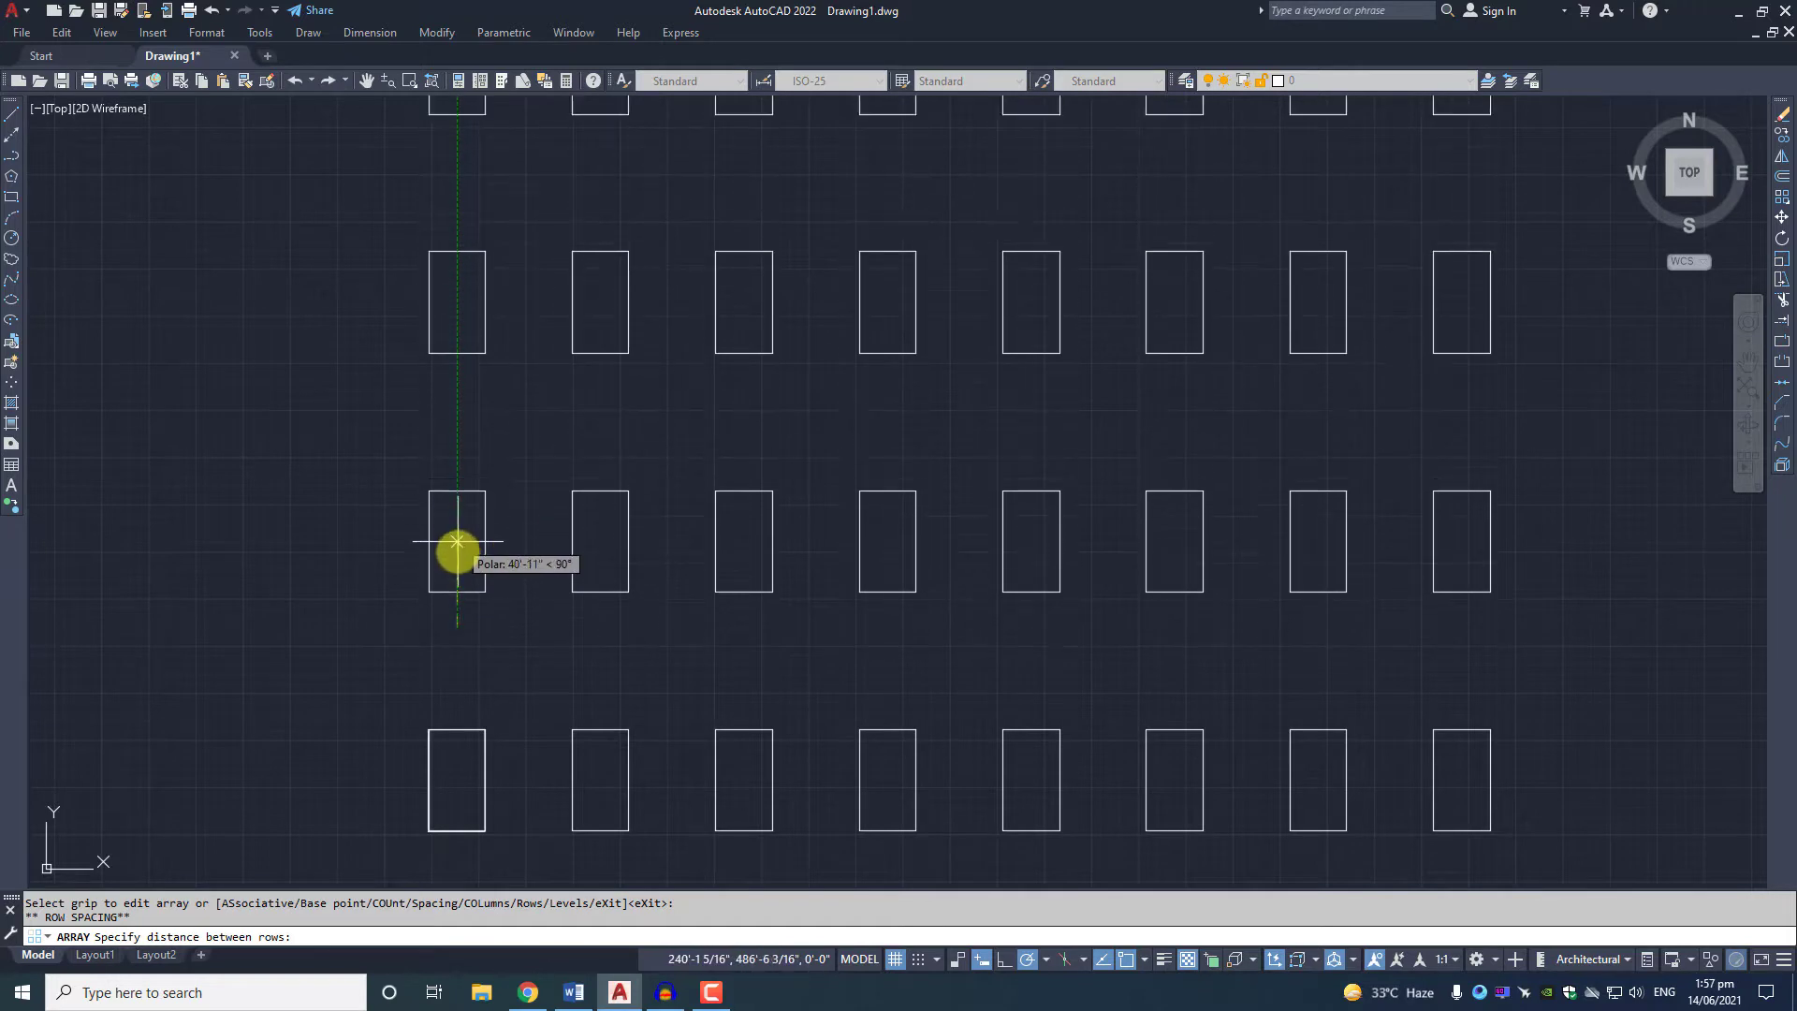
{"action": "left_click", "coordinate": [470, 676]}
Reduce the array's column spacing until neighbouring columns nearly touch.
{"action": "middle_click_drag", "start_coordinate": [778, 622], "coordinate": [679, 530]}
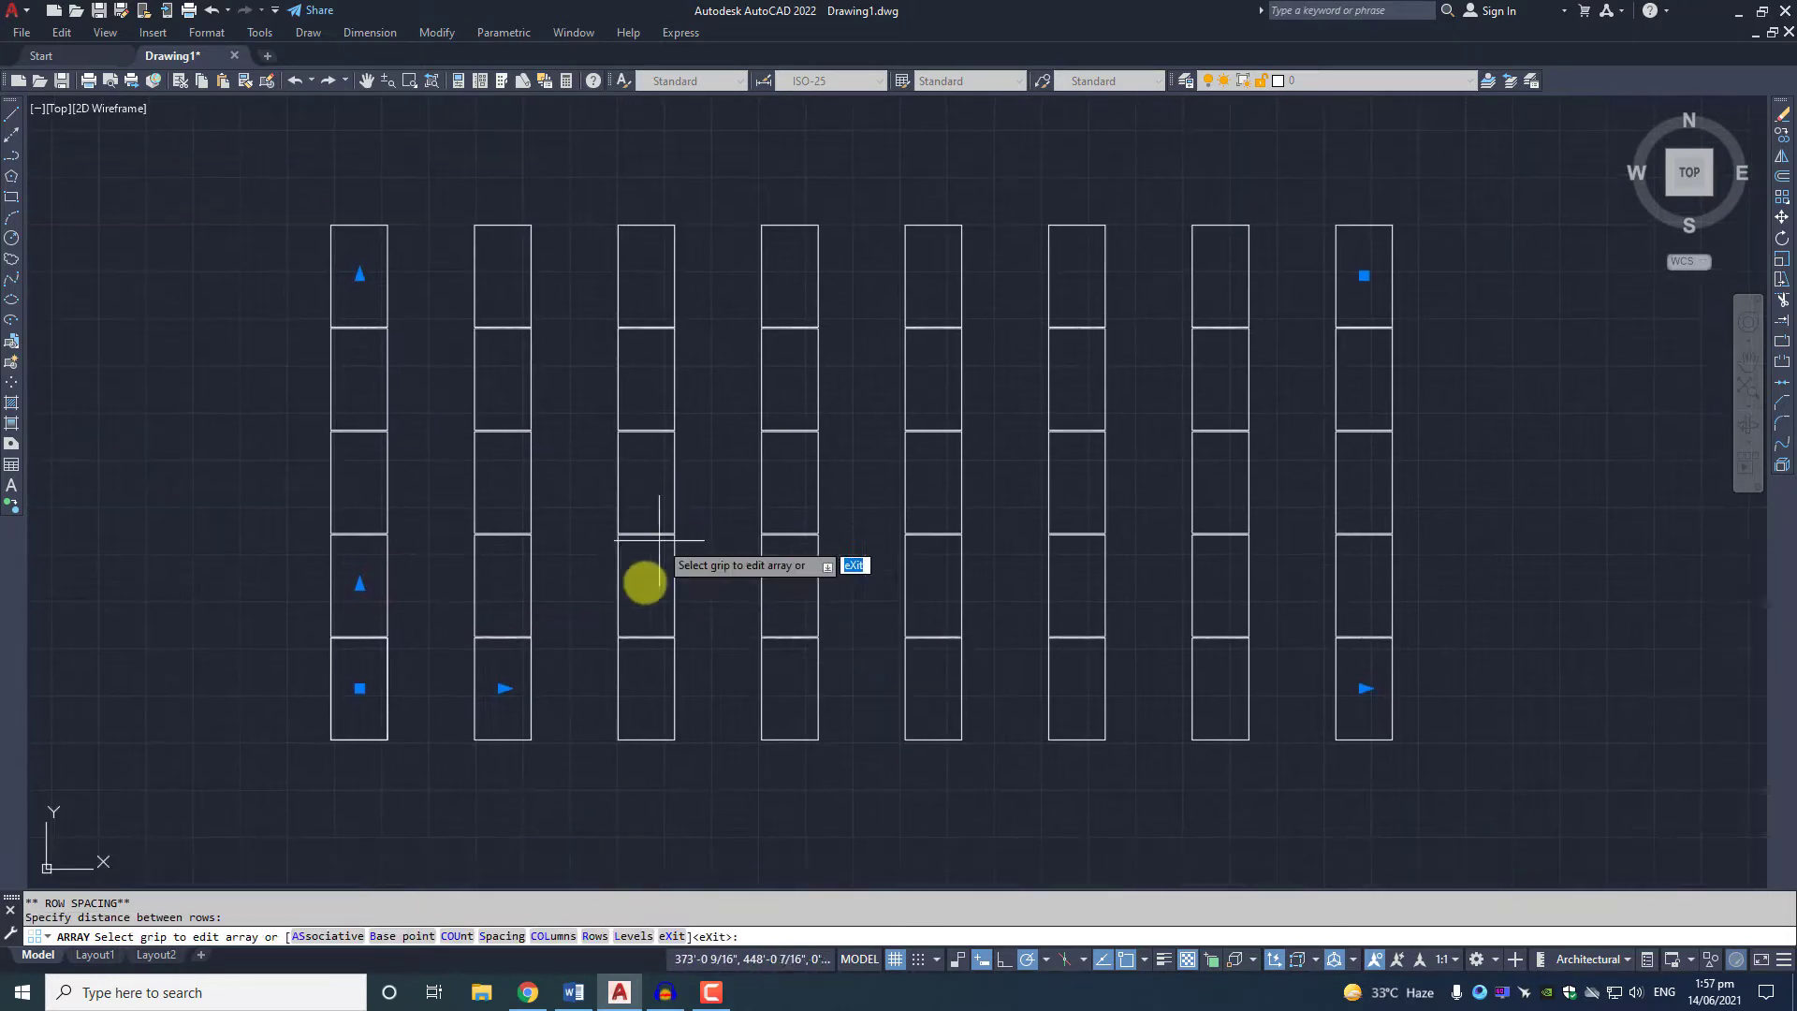
{"action": "left_click", "coordinate": [504, 690]}
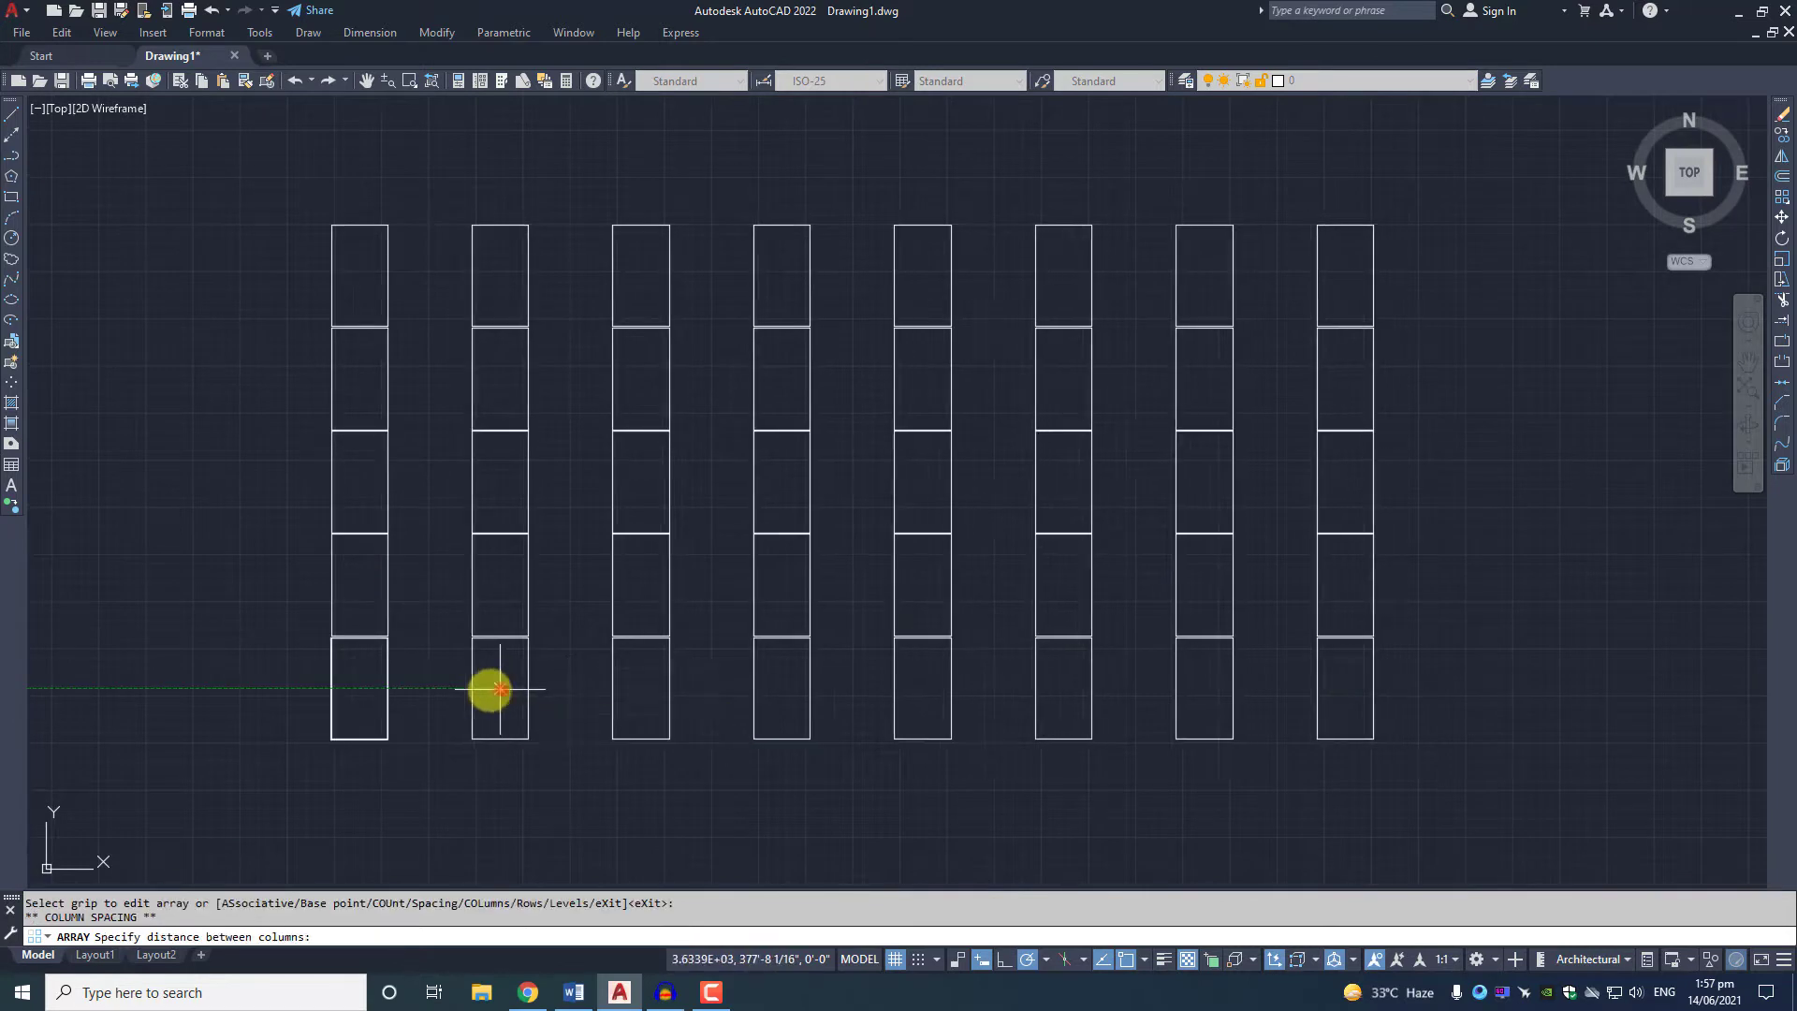
{"action": "left_click", "coordinate": [418, 688]}
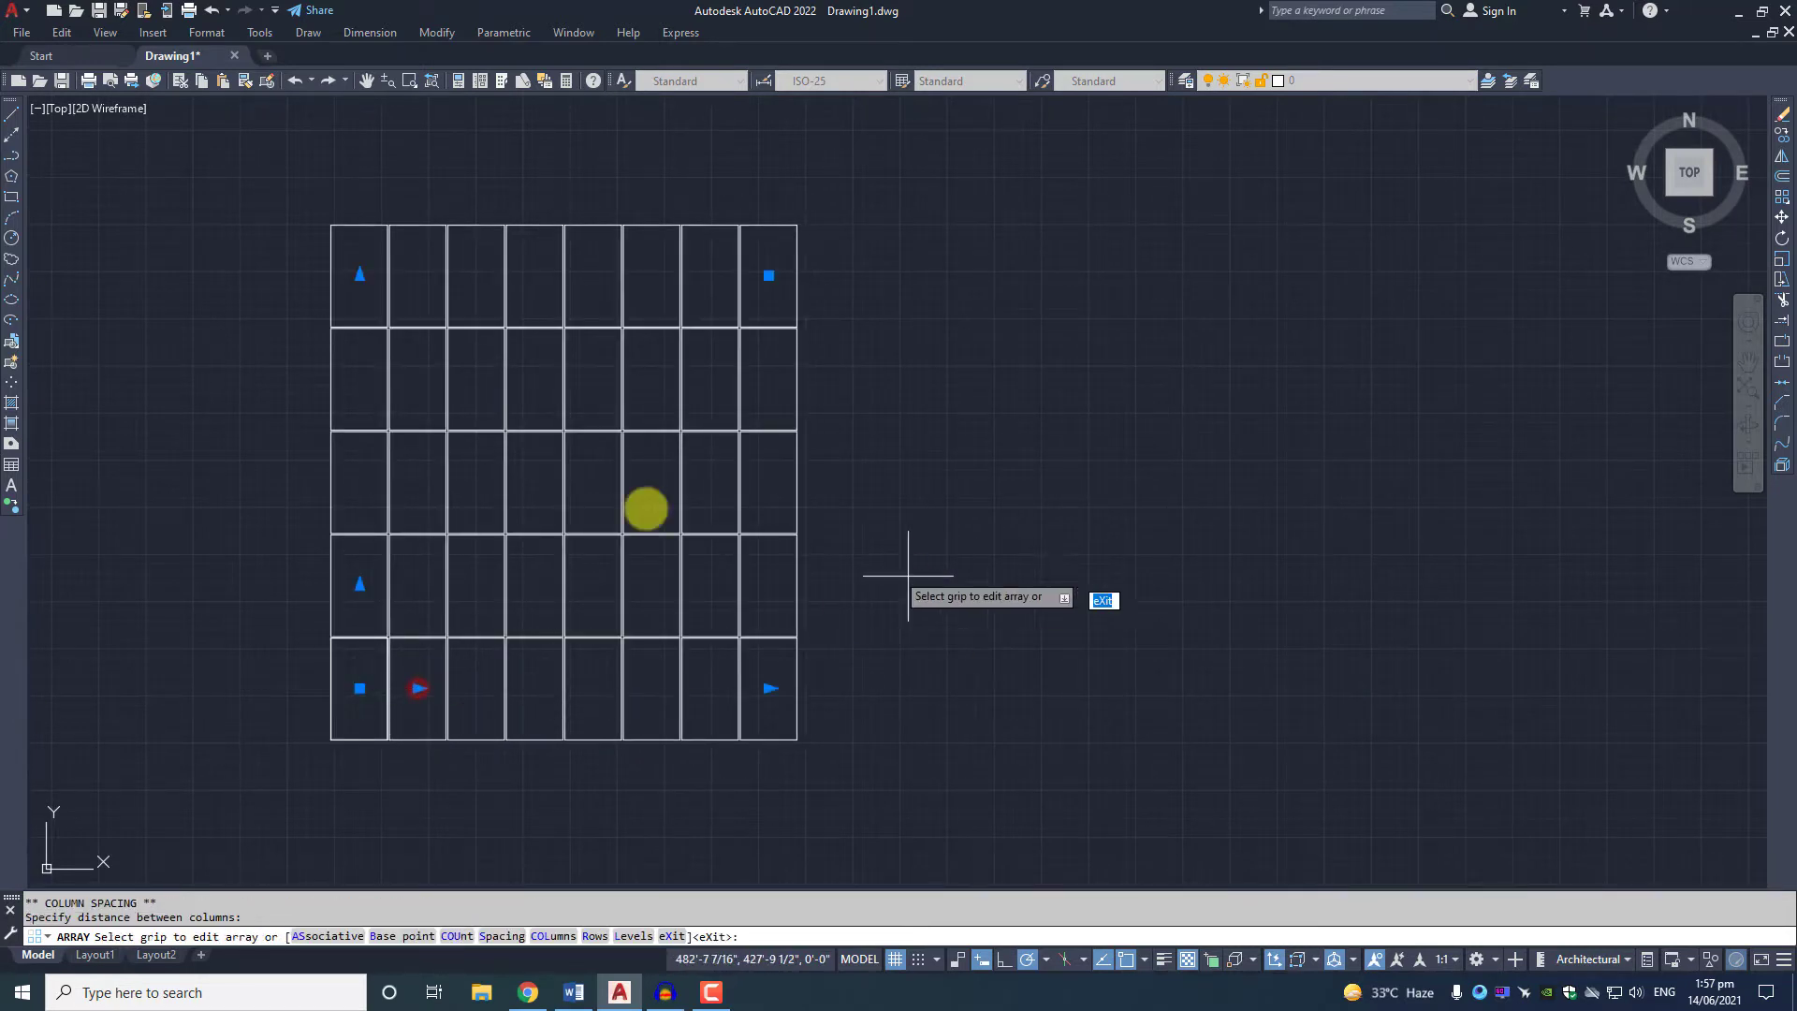
{"action": "middle_click_drag", "start_coordinate": [879, 588], "coordinate": [807, 625]}
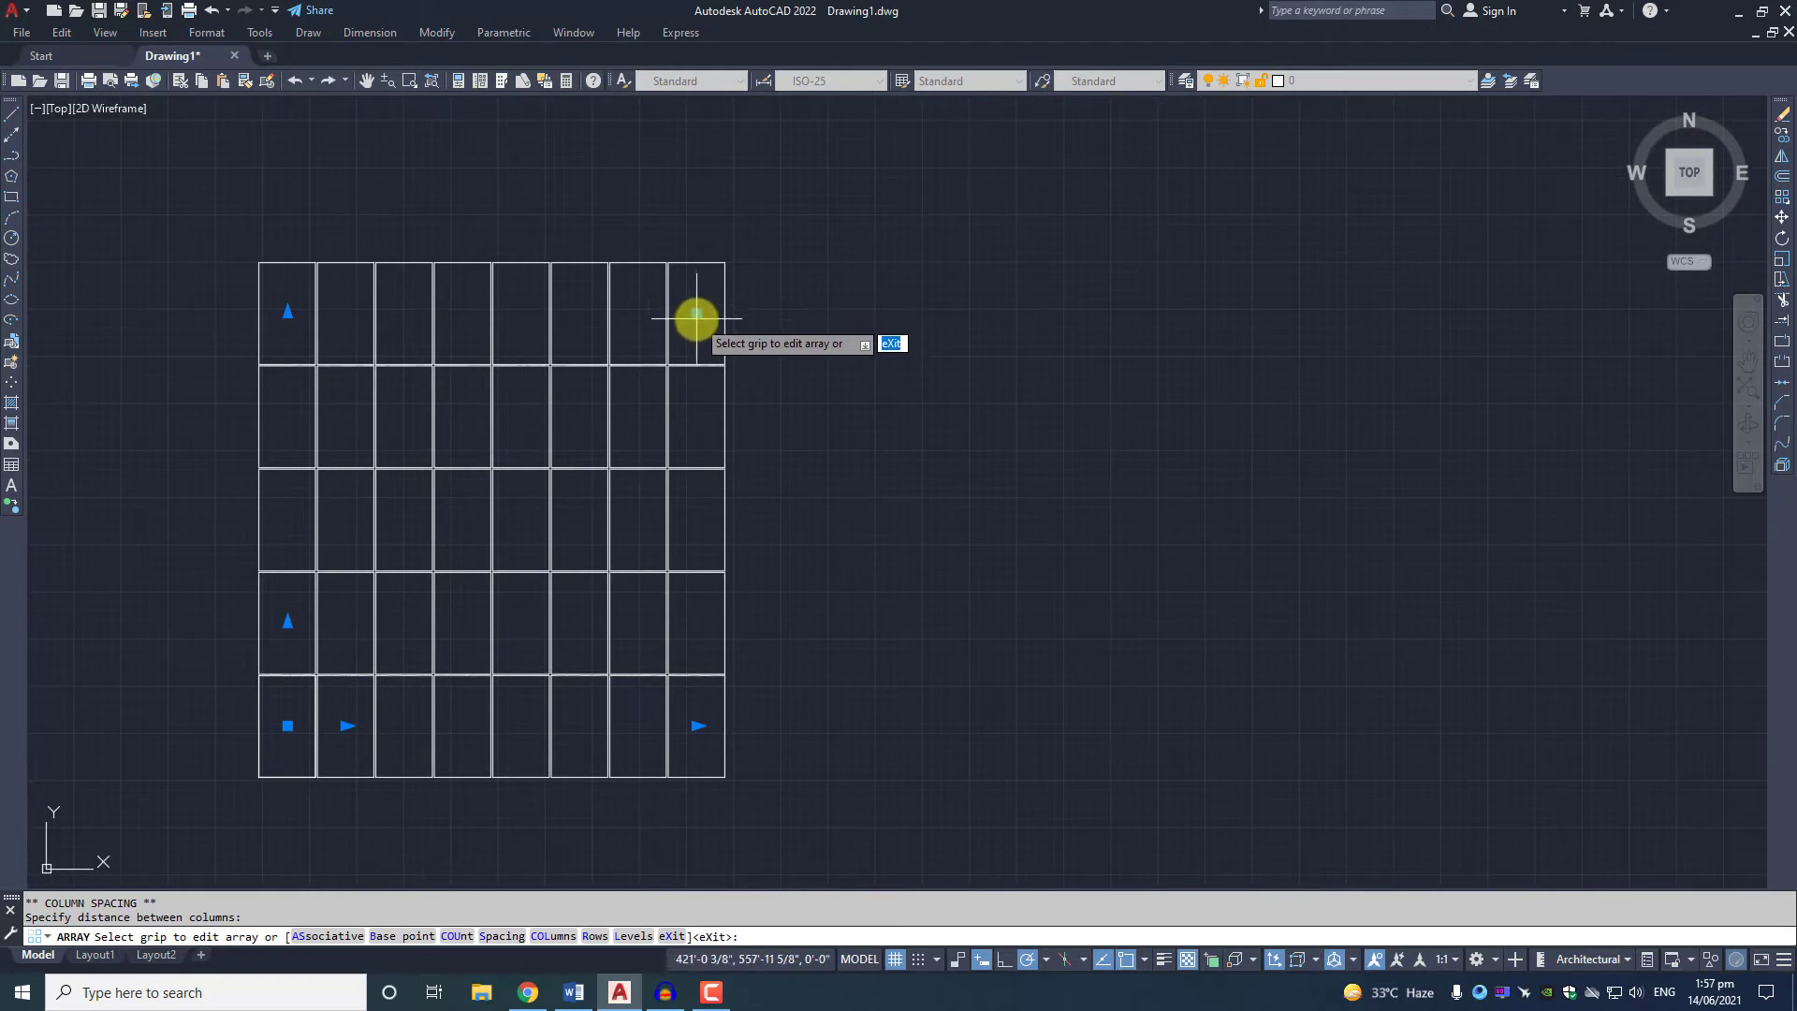
Extend the array to eleven columns while keeping five rows with the combined count grip, and finish the array.
{"action": "left_click", "coordinate": [696, 312]}
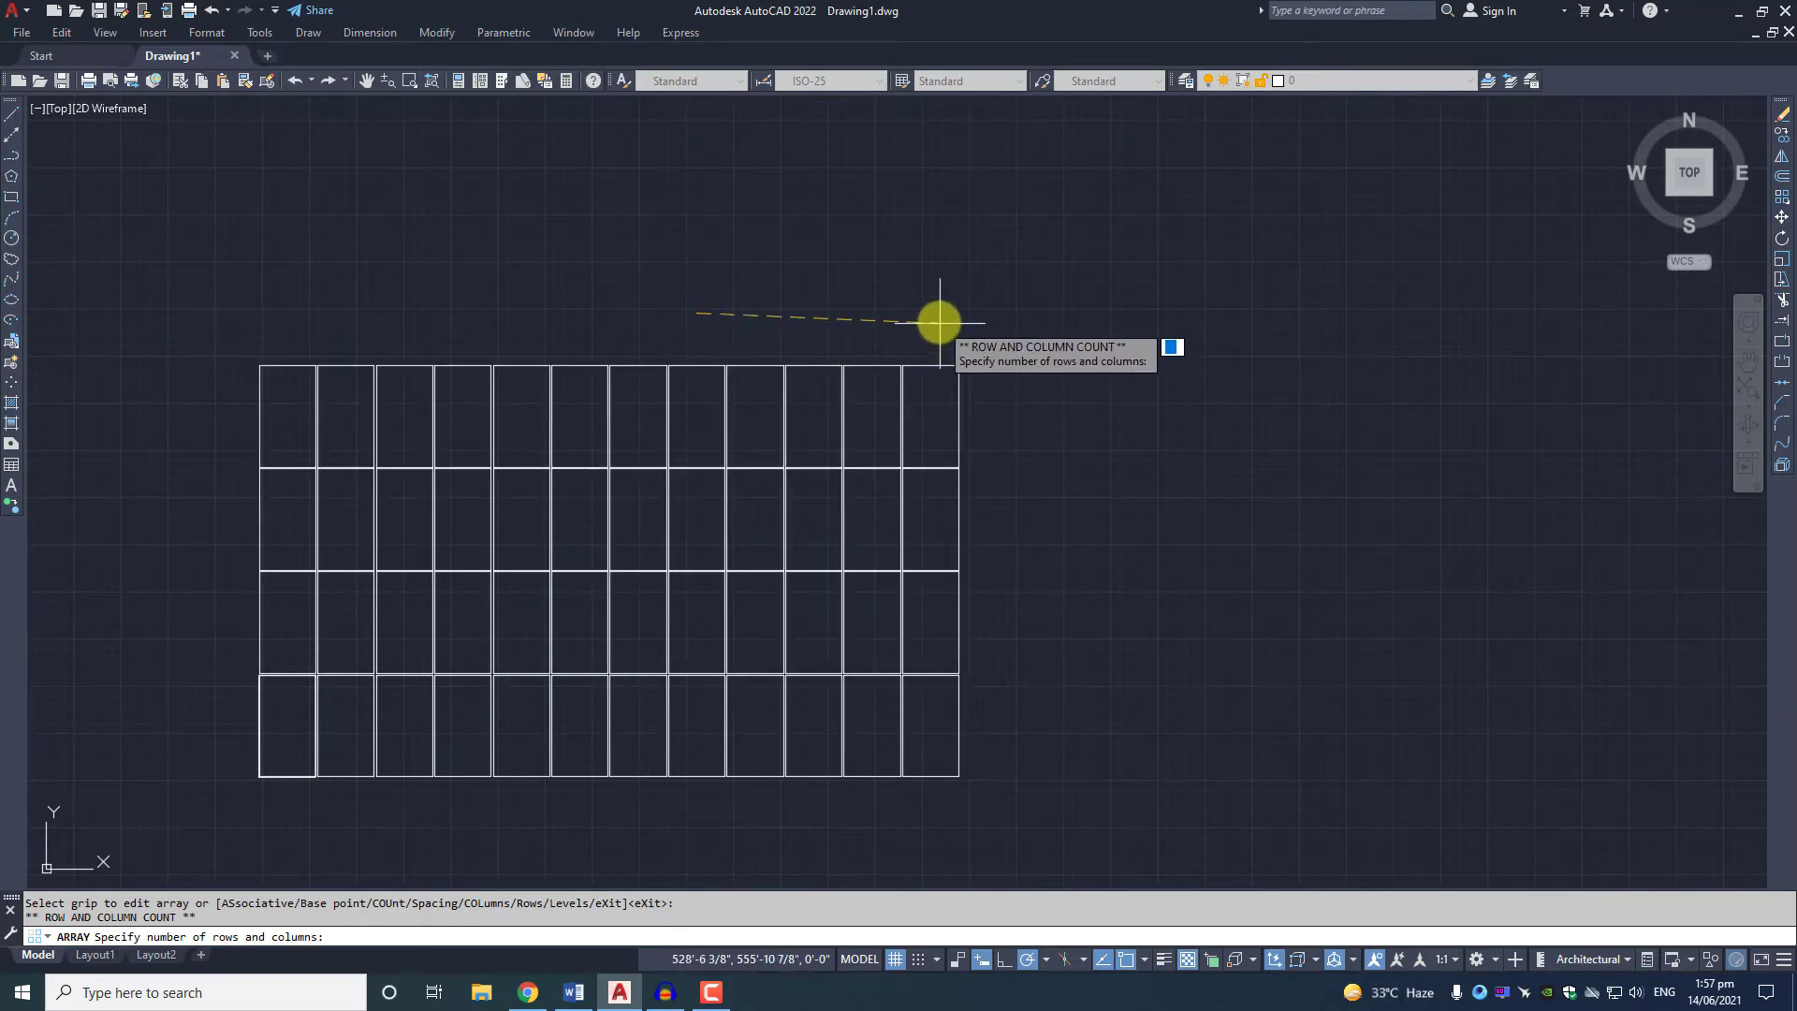
{"action": "left_click", "coordinate": [897, 320]}
{"action": "middle_click_drag", "start_coordinate": [997, 386], "coordinate": [965, 376]}
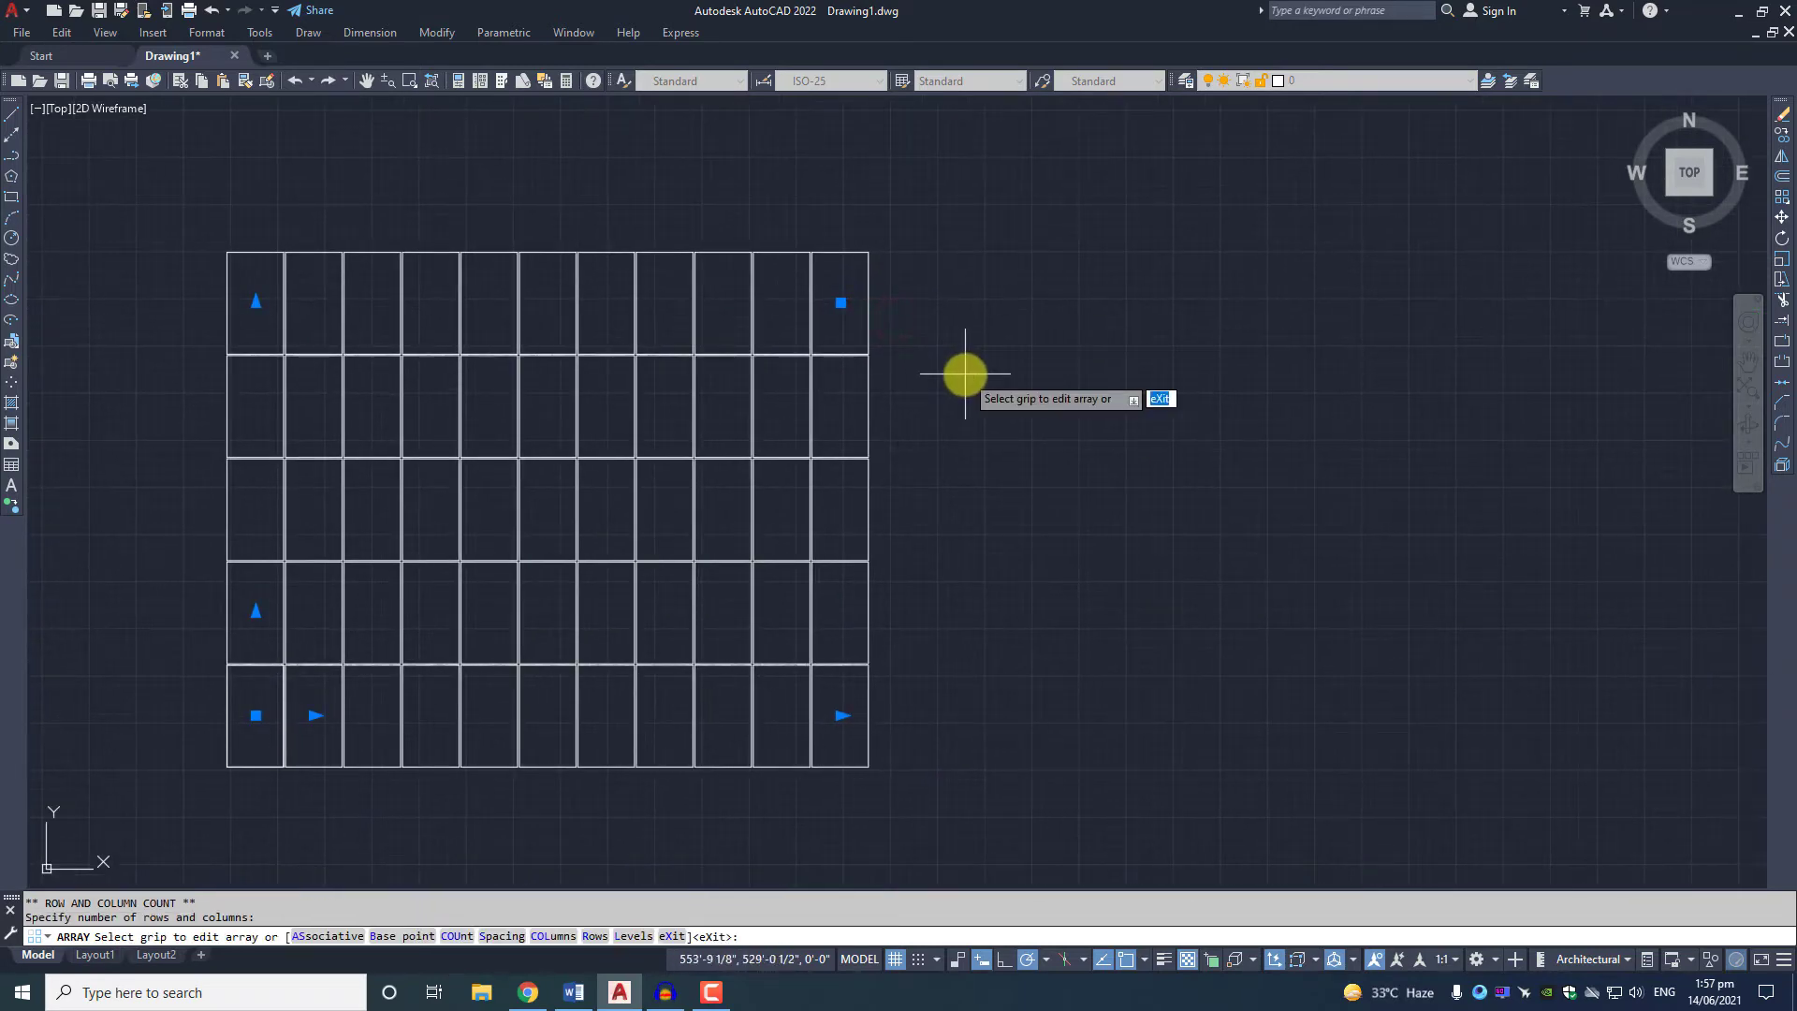
{"action": "key", "text": "Return"}
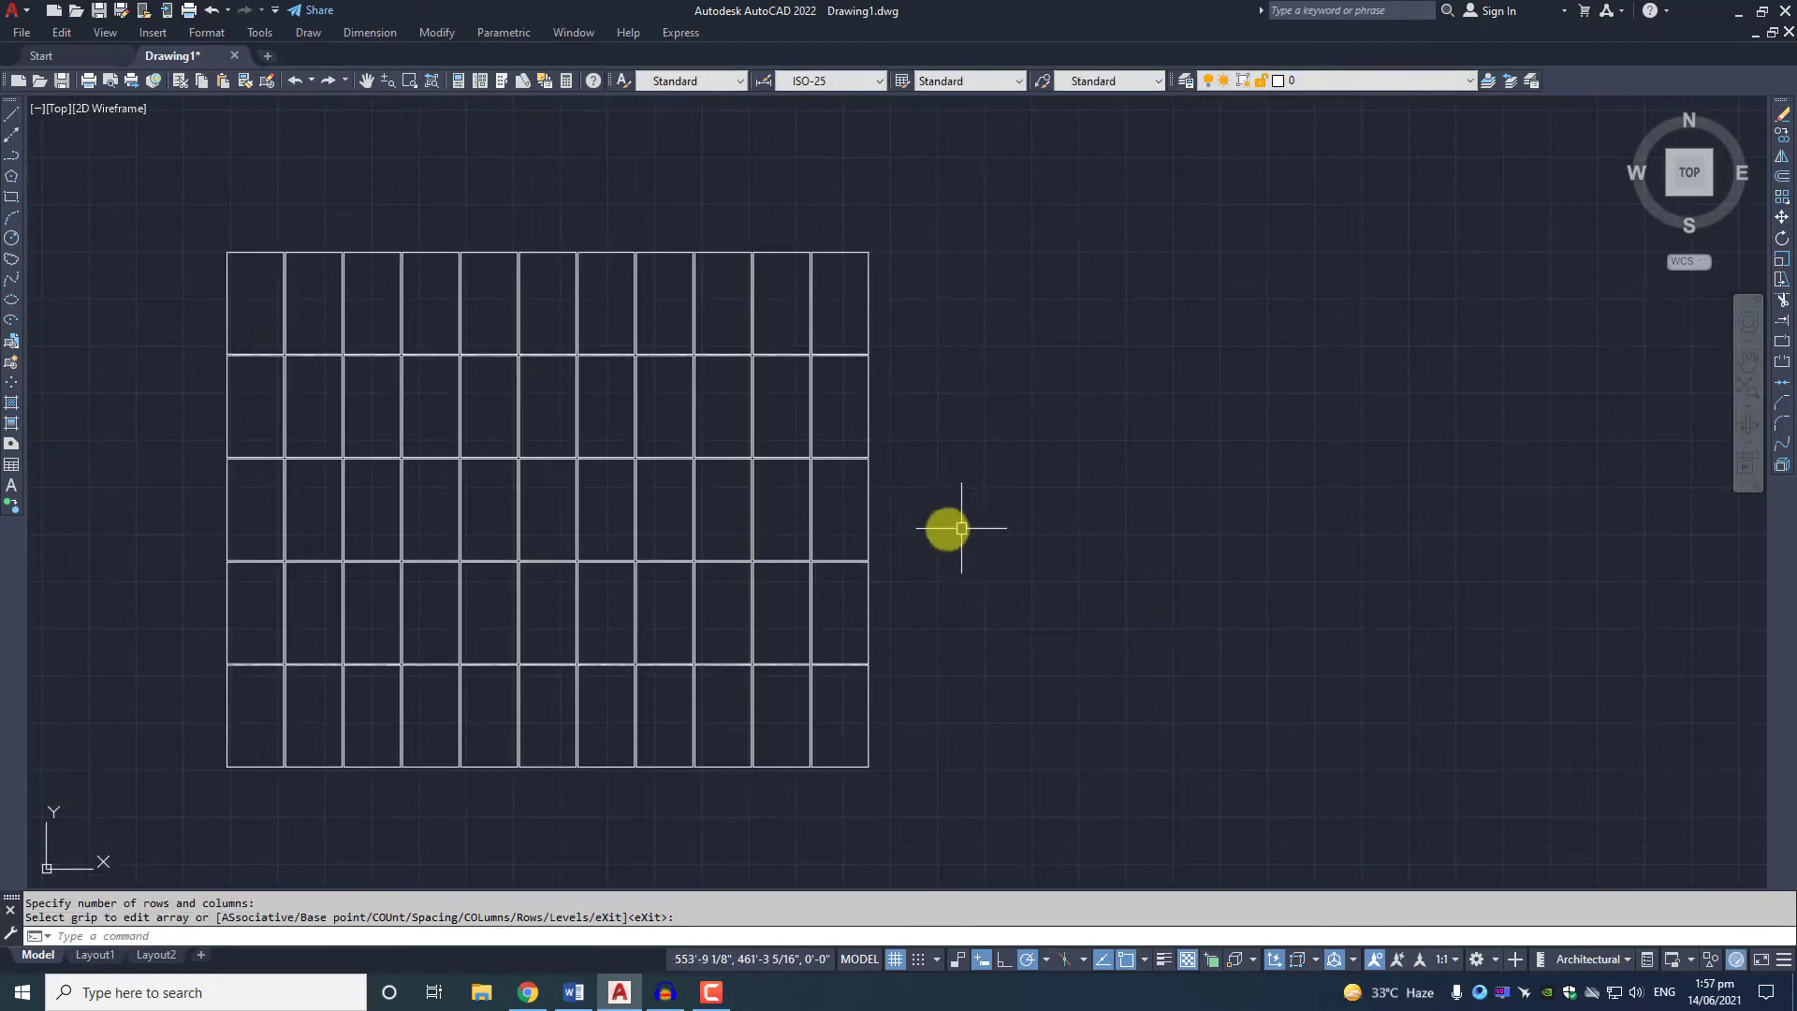
Draw a circle in the empty space to the right of the rectangle array.
{"action": "mouse_move", "coordinate": [962, 528]}
{"action": "middle_mouse_down"}
{"action": "mouse_move", "coordinate": [787, 453]}
{"action": "mouse_move", "coordinate": [766, 417]}
{"action": "middle_mouse_up"}
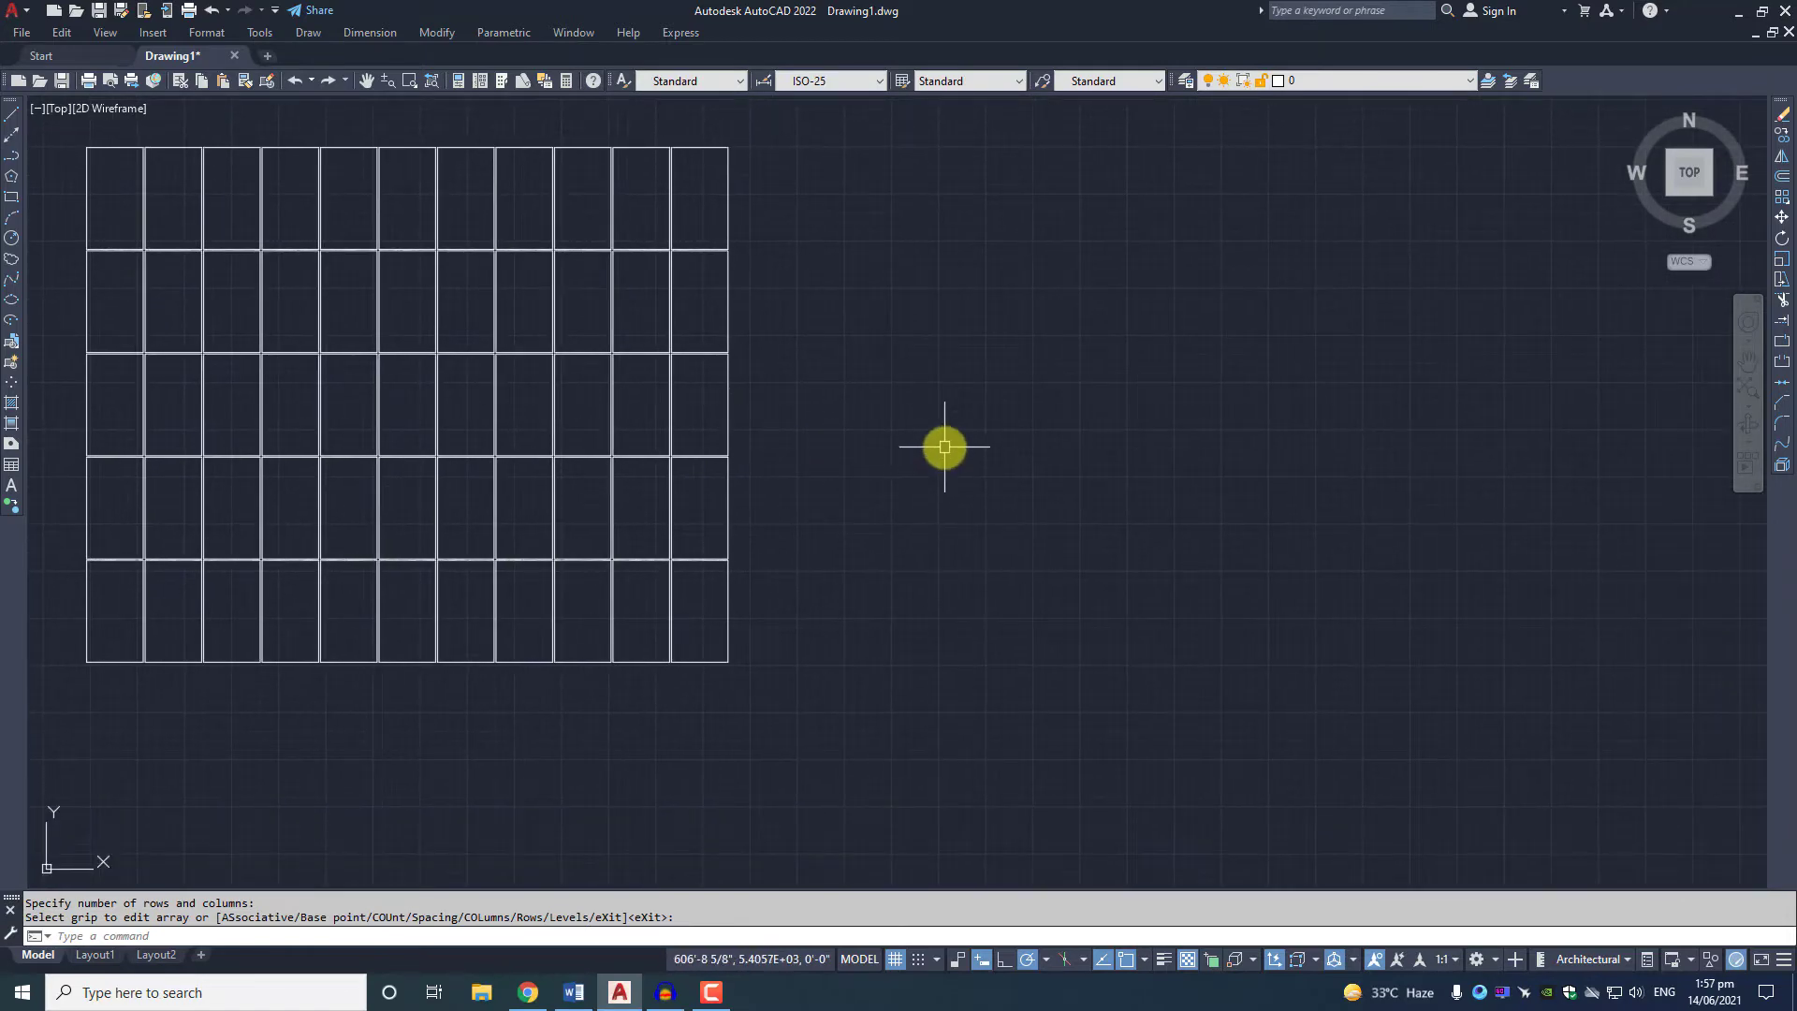
{"action": "scroll", "coordinate": [945, 446], "scroll_direction": "down", "scroll_amount": 2}
{"action": "middle_click_drag", "start_coordinate": [947, 449], "coordinate": [662, 422]}
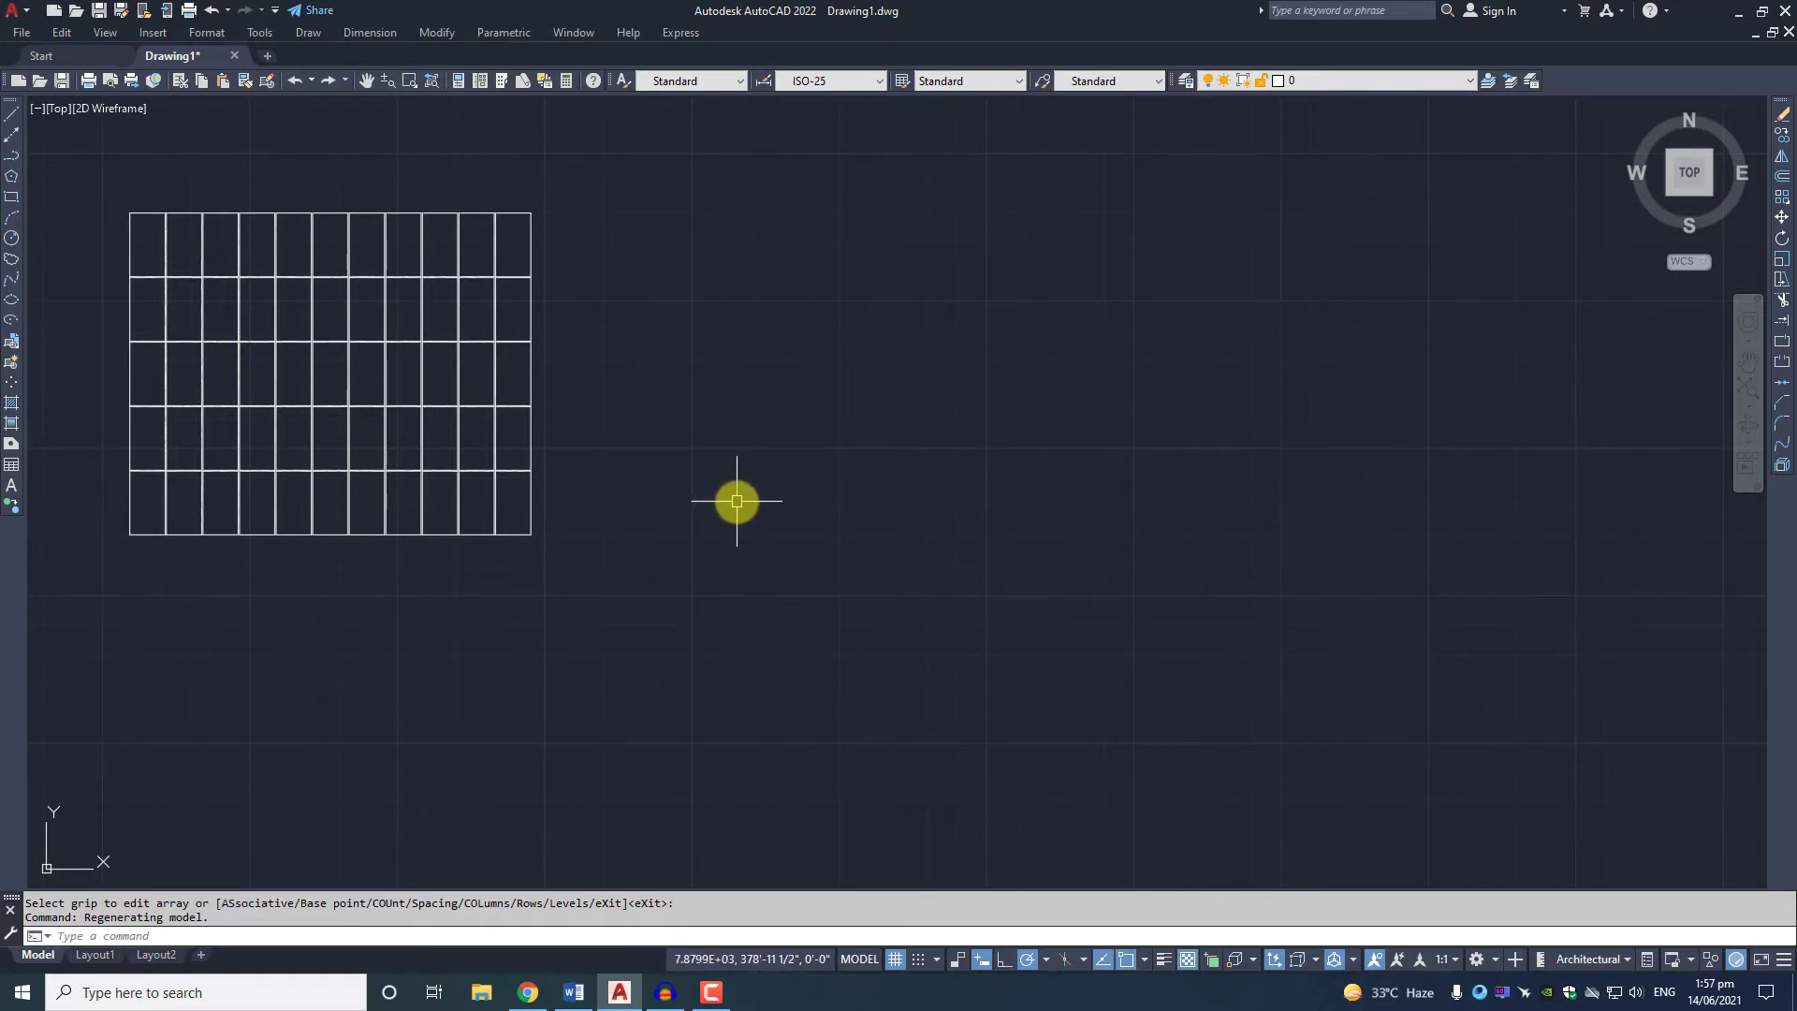
{"action": "type", "text": "c"}
{"action": "key", "text": "Return"}
{"action": "left_click", "coordinate": [722, 453]}
{"action": "left_click", "coordinate": [690, 486]}
{"action": "mouse_move", "coordinate": [742, 469]}
{"action": "middle_mouse_down"}
{"action": "mouse_move", "coordinate": [663, 496]}
{"action": "mouse_move", "coordinate": [587, 444]}
{"action": "middle_mouse_up"}
{"action": "scroll", "coordinate": [661, 495], "scroll_direction": "up", "scroll_amount": 1}
{"action": "middle_click_drag", "start_coordinate": [742, 421], "coordinate": [699, 443]}
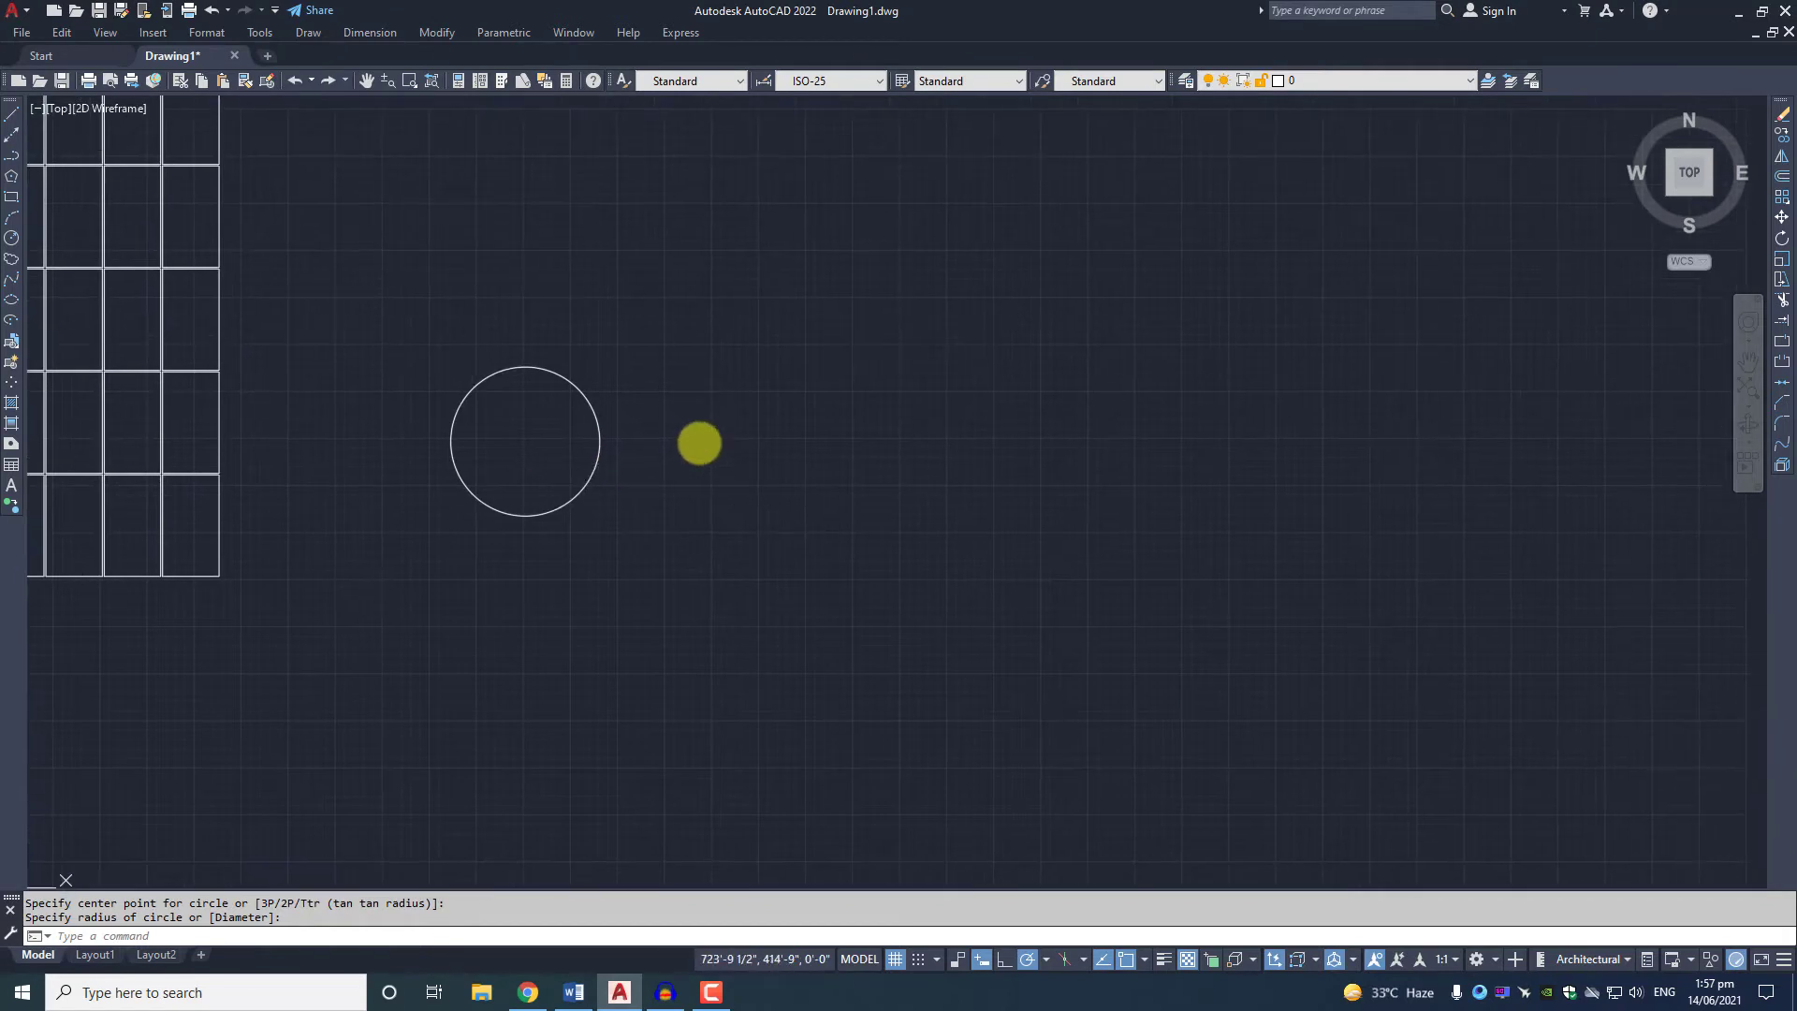
{"action": "key", "text": "Return"}
{"action": "left_click", "coordinate": [582, 486]}
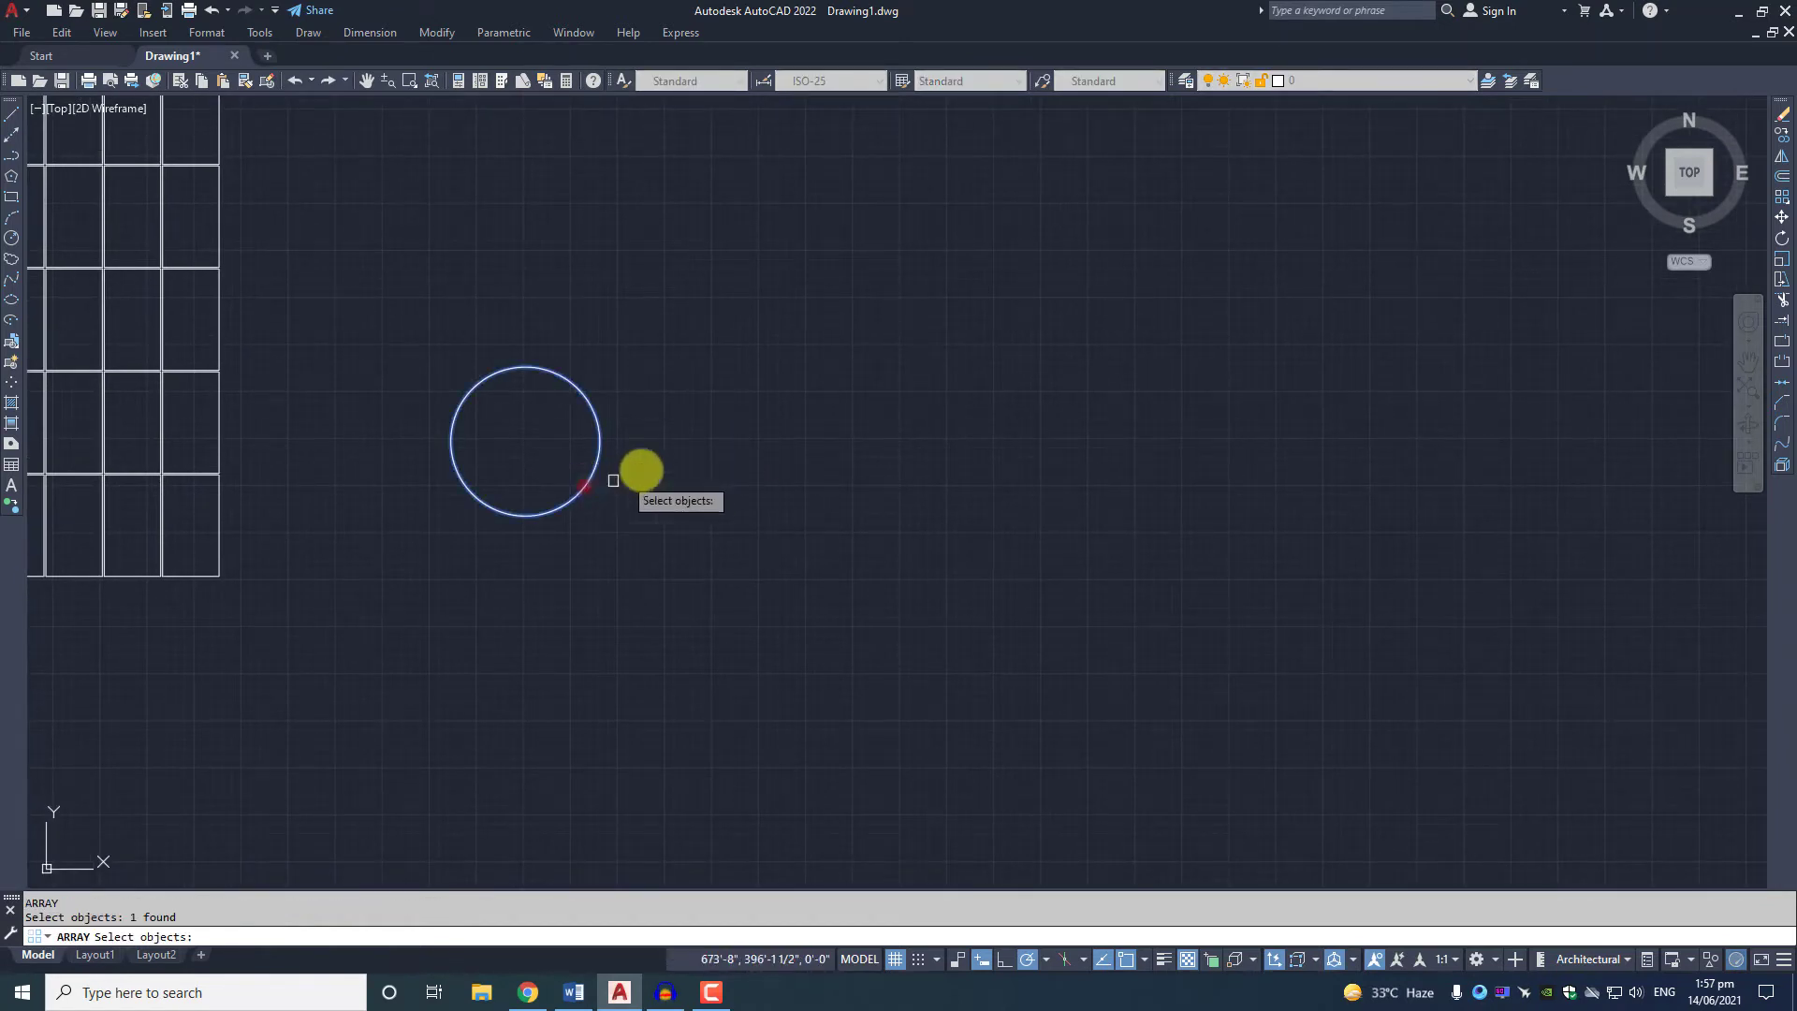
{"action": "key", "text": "Return"}
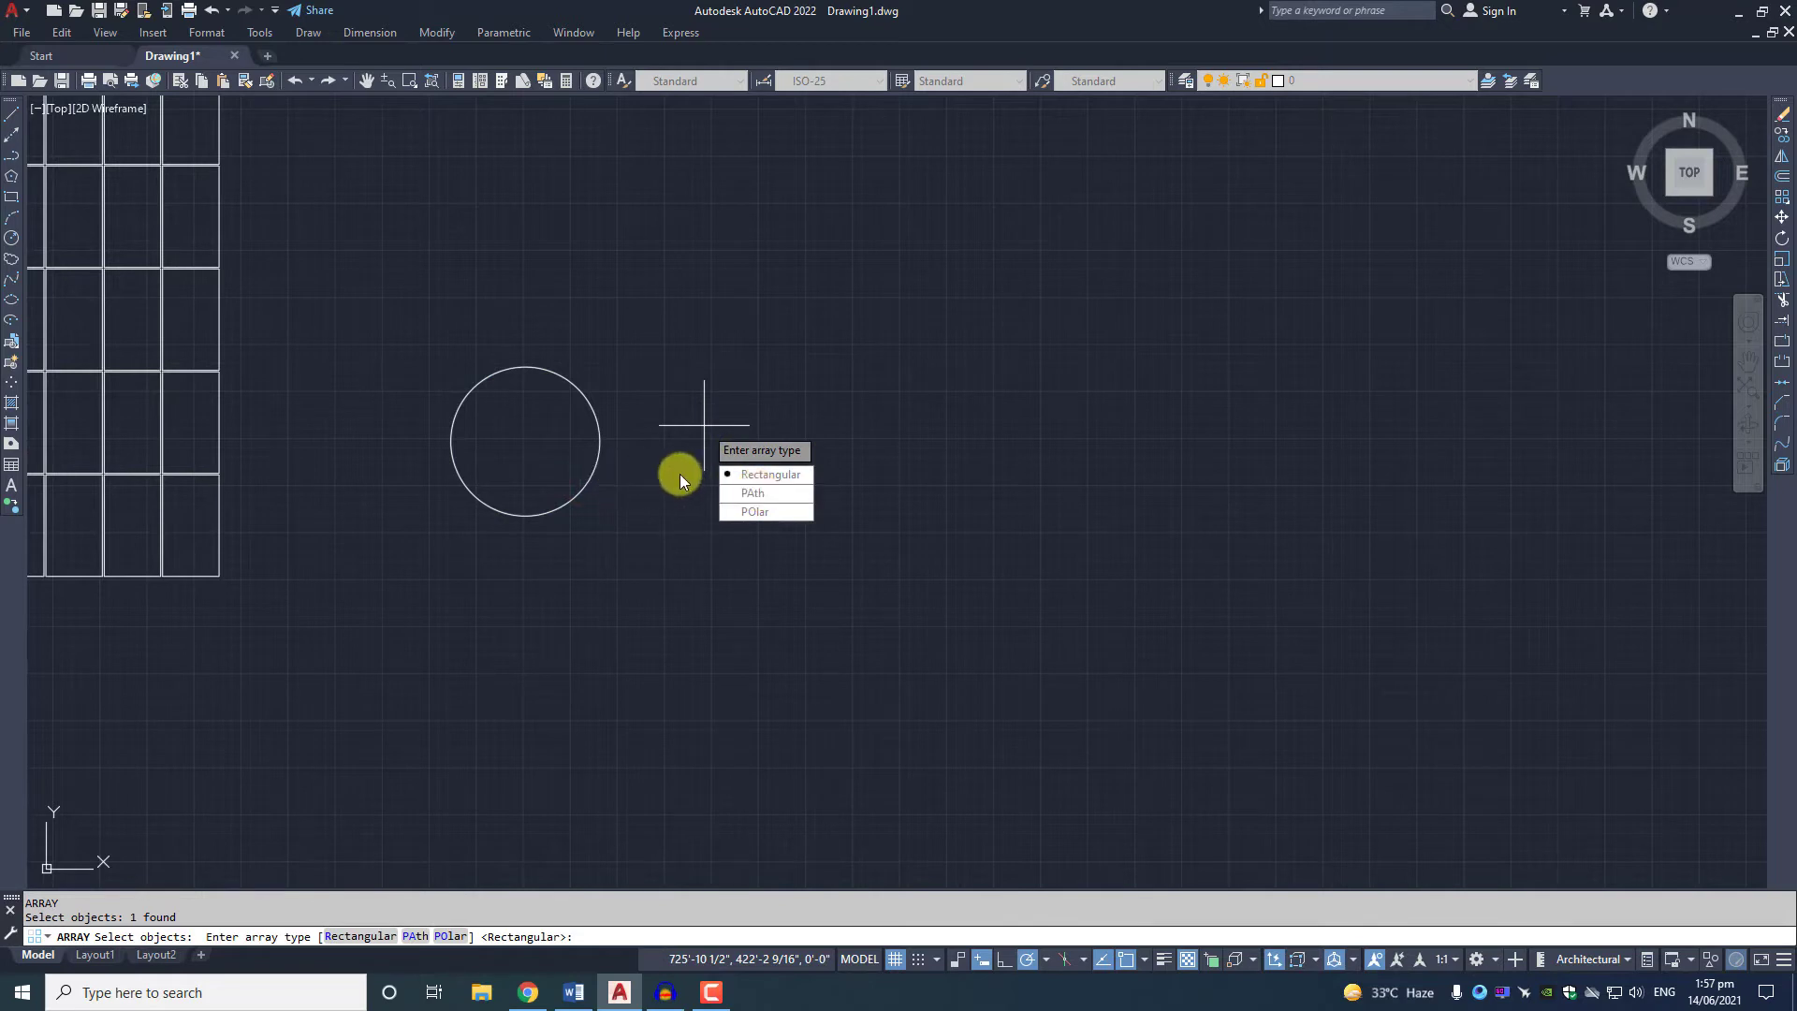
{"action": "key", "text": "Escape"}
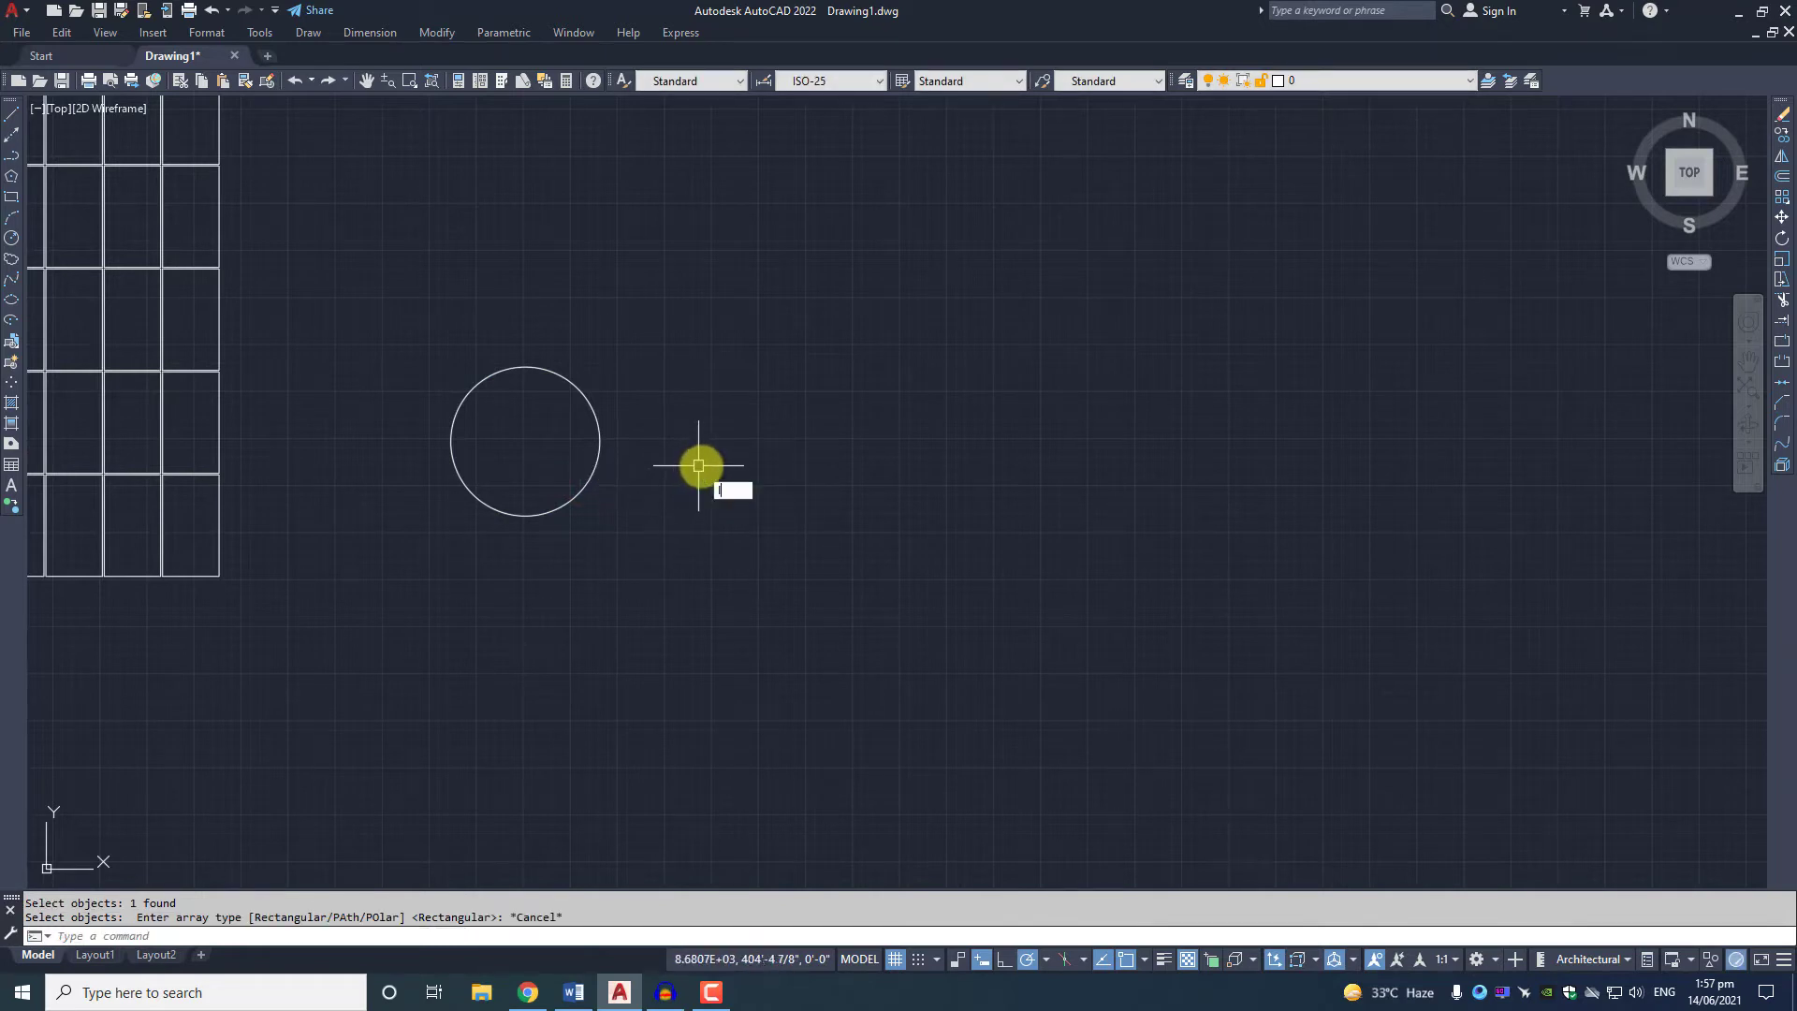
Draw a horizontal line 300' long to the right from the circle's centre.
{"action": "type", "text": "l"}
{"action": "key", "text": "Return"}
{"action": "left_click", "coordinate": [526, 440]}
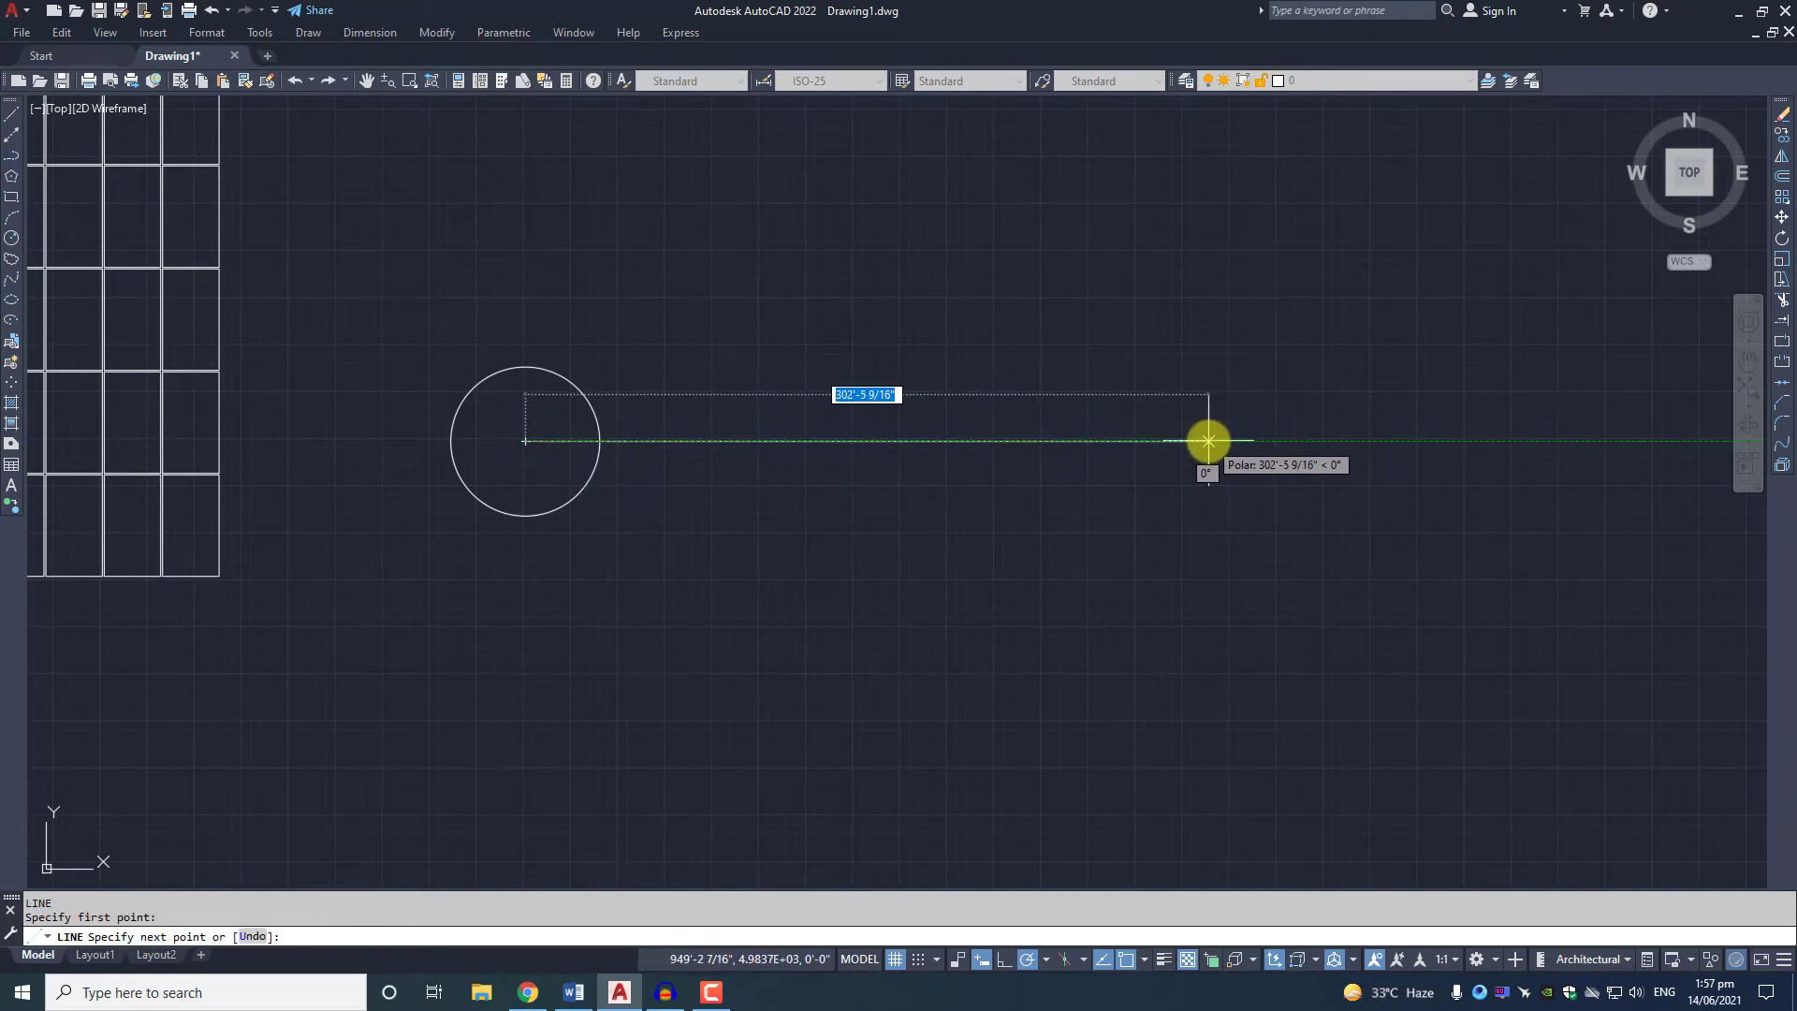
{"action": "type", "text": "300"}
{"action": "key", "text": "Return"}
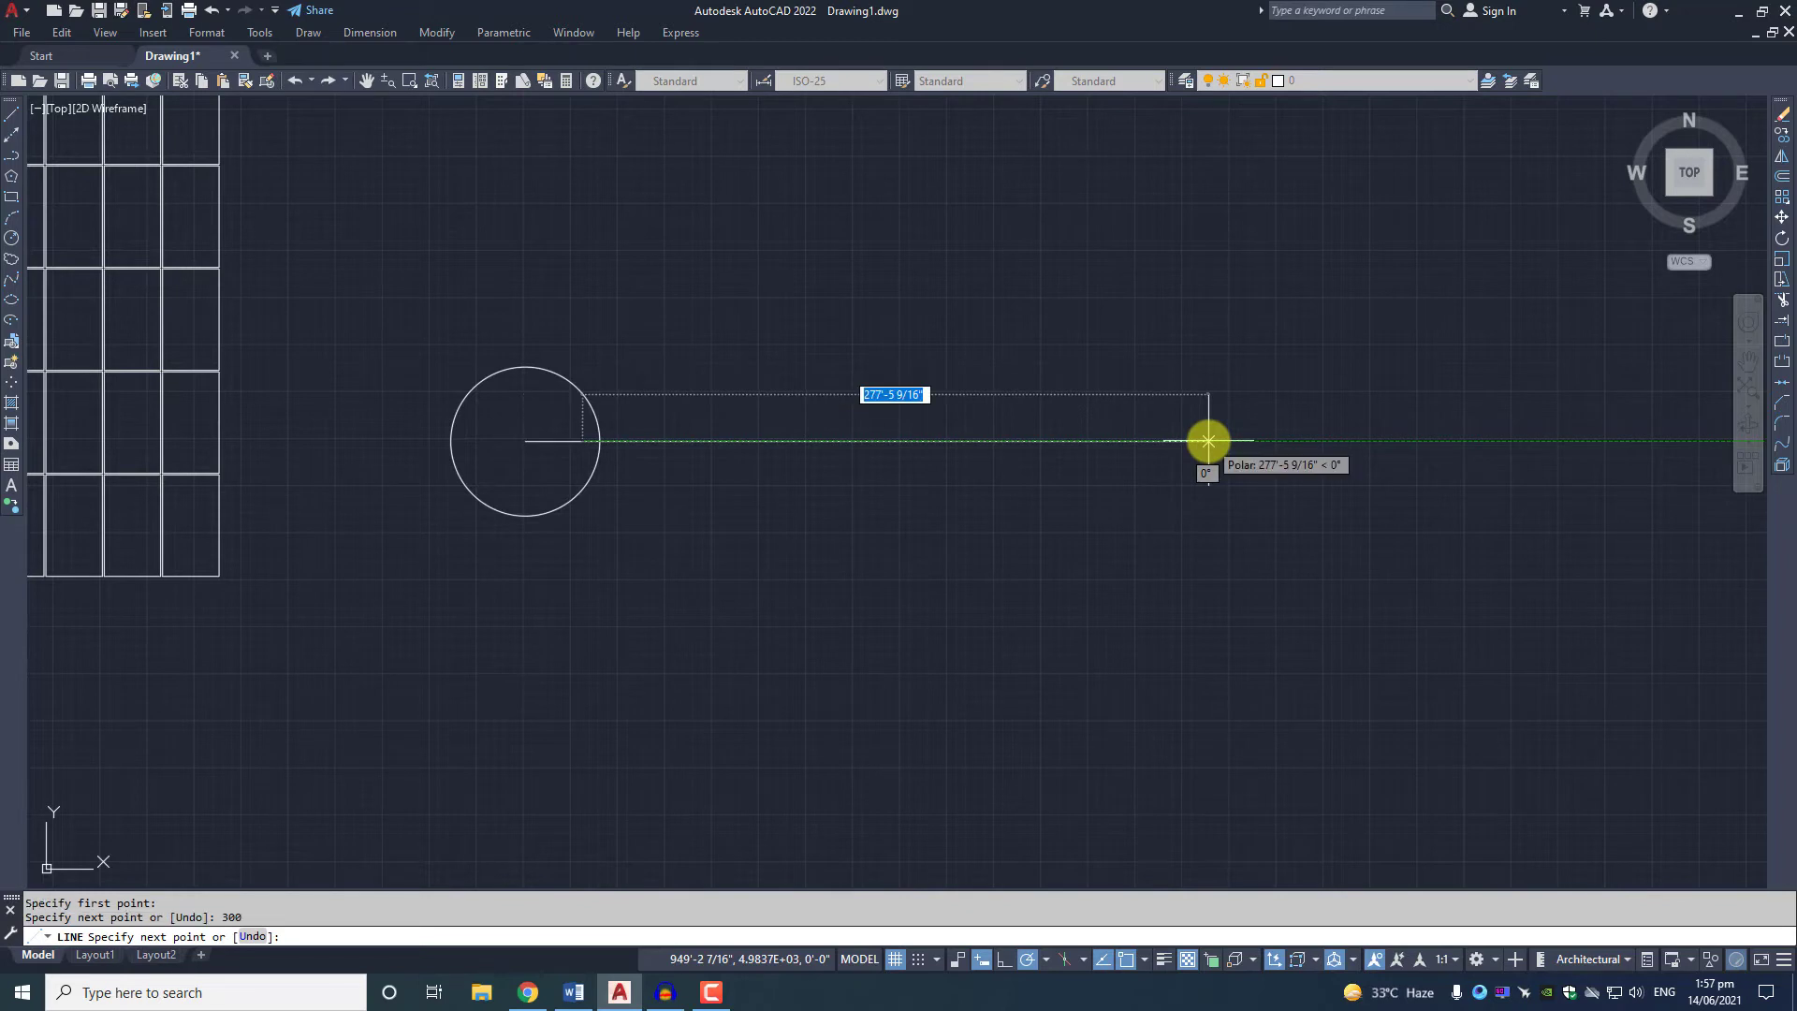
{"action": "key", "text": "Return"}
{"action": "type", "text": "300"}
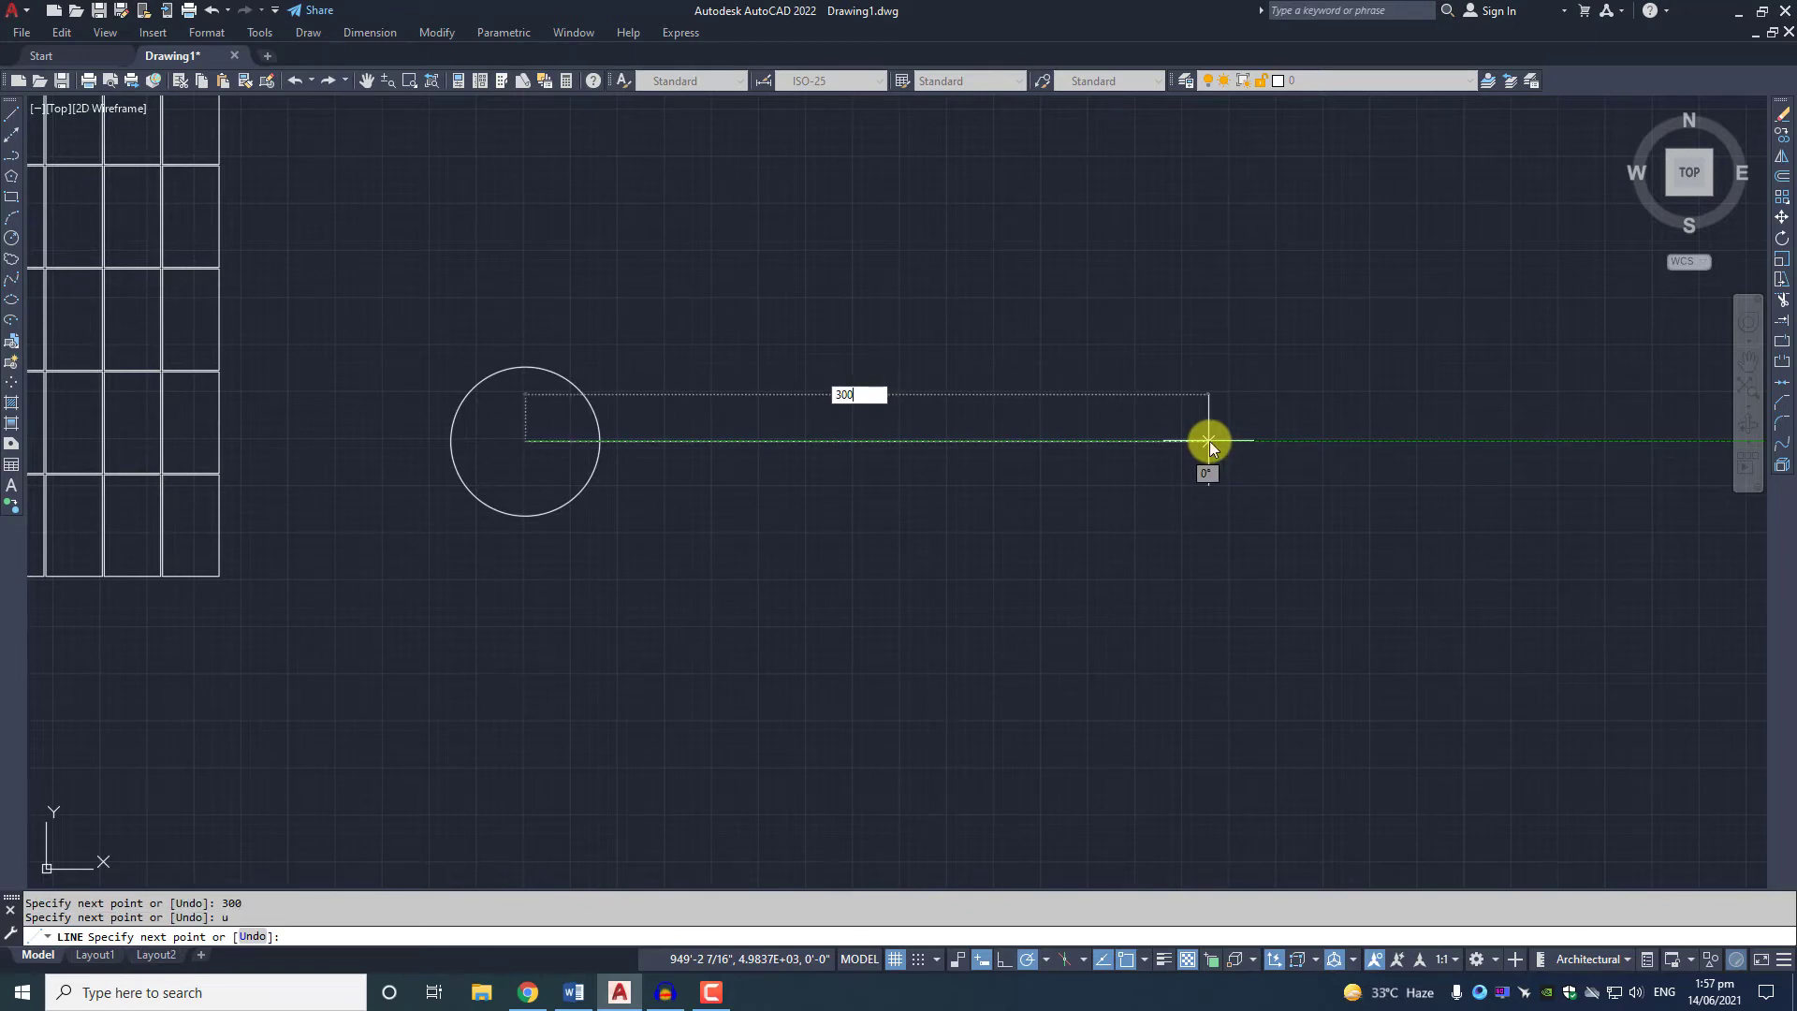
{"action": "type", "text": "'"}
{"action": "key", "text": "Return"}
{"action": "key", "text": "Return"}
{"action": "middle_click_drag", "start_coordinate": [945, 603], "coordinate": [896, 617]}
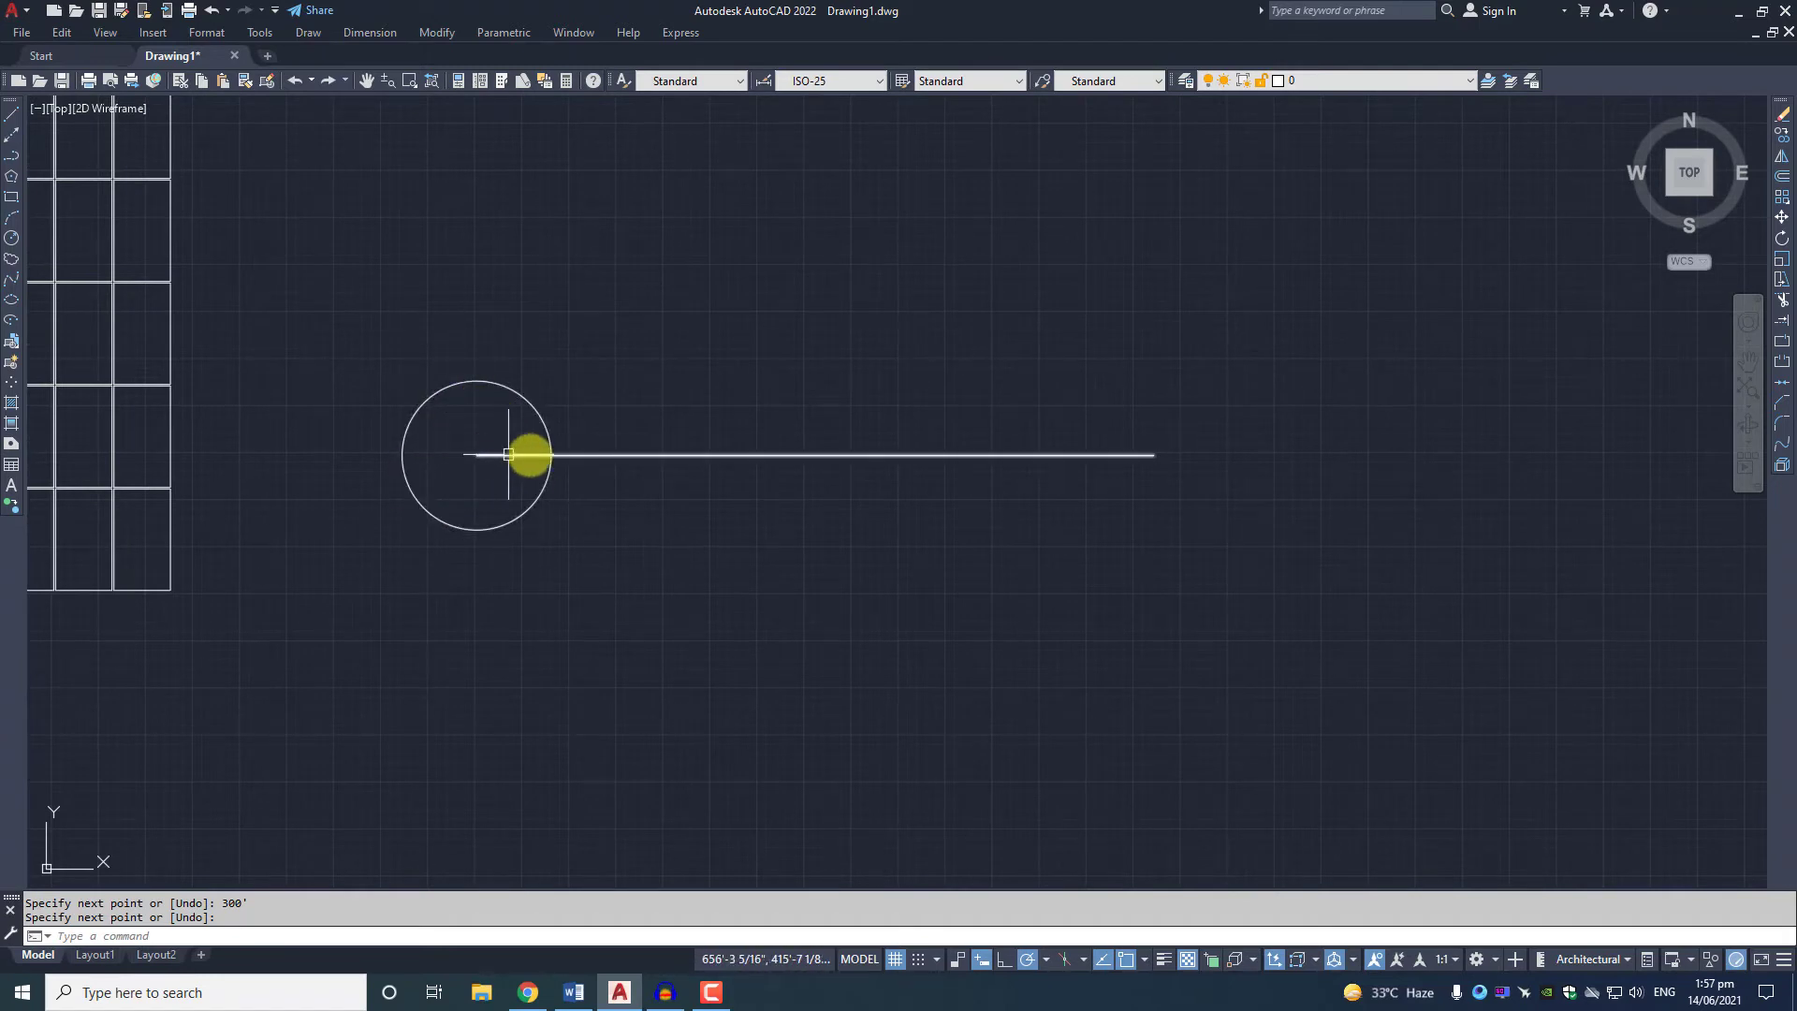
Array the circle along the horizontal line using the Path array type.
{"action": "left_click", "coordinate": [531, 337]}
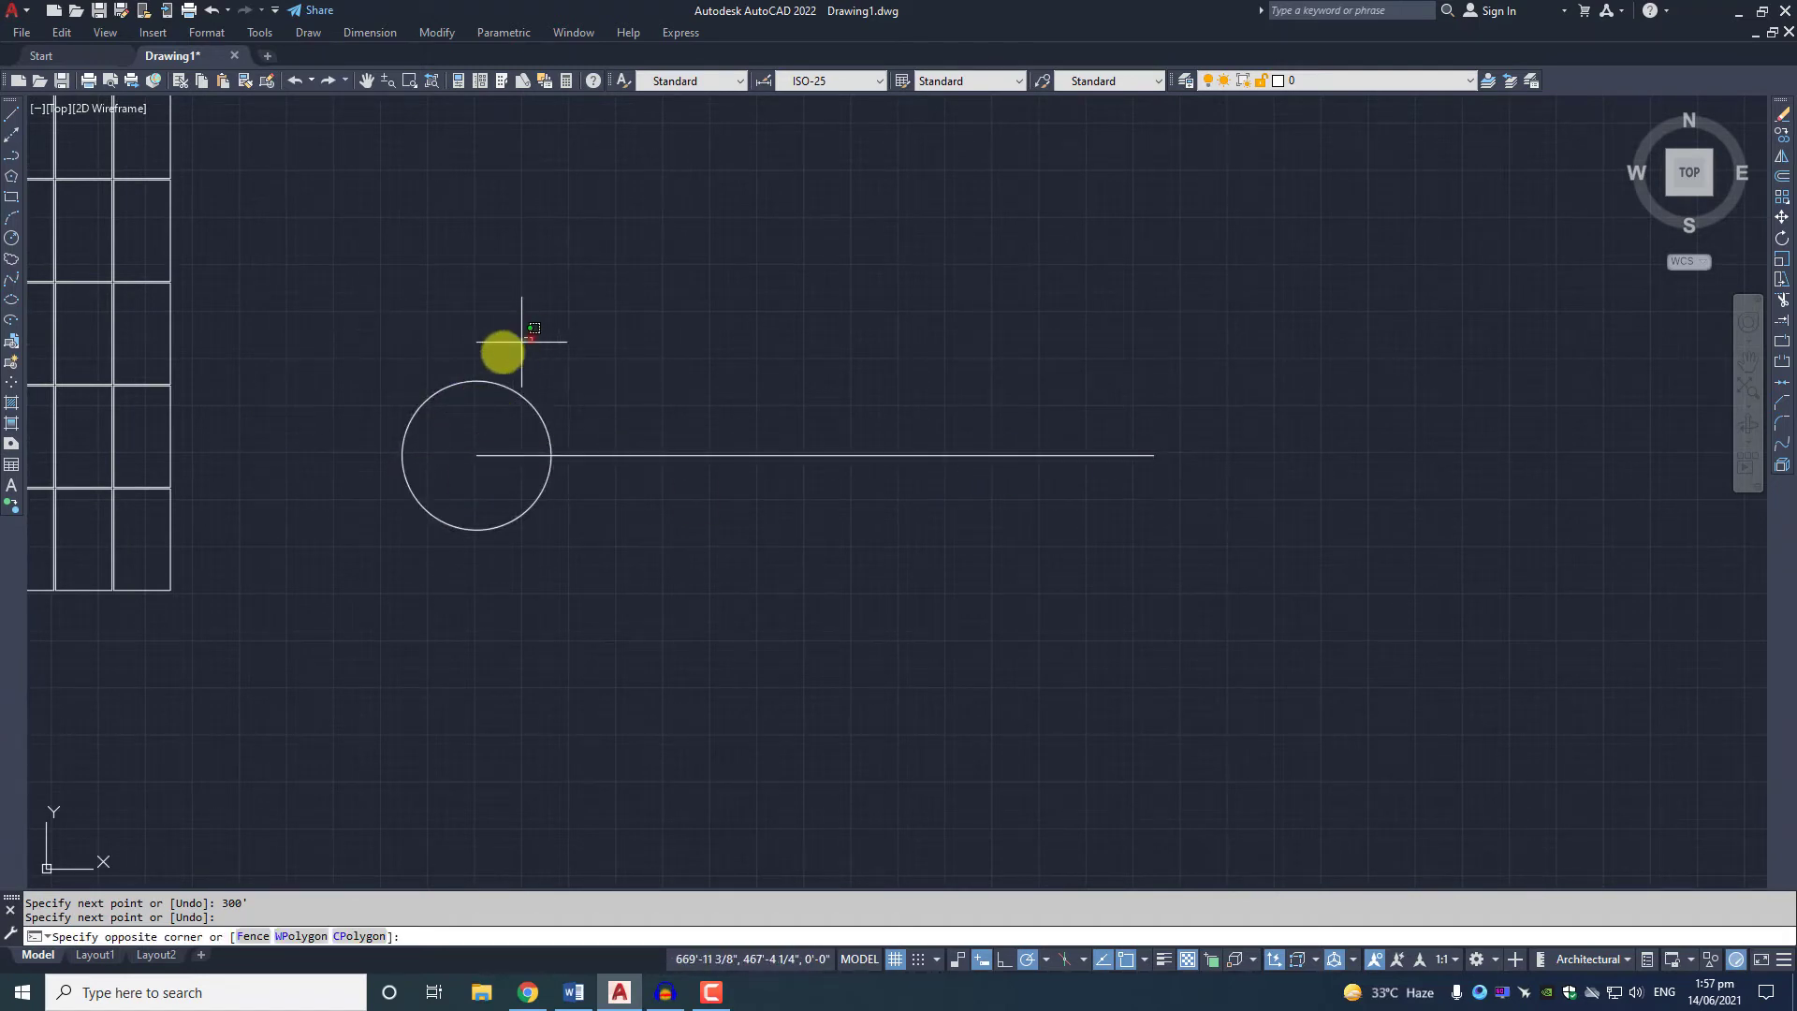
{"action": "left_click", "coordinate": [413, 393]}
{"action": "key", "text": "Return"}
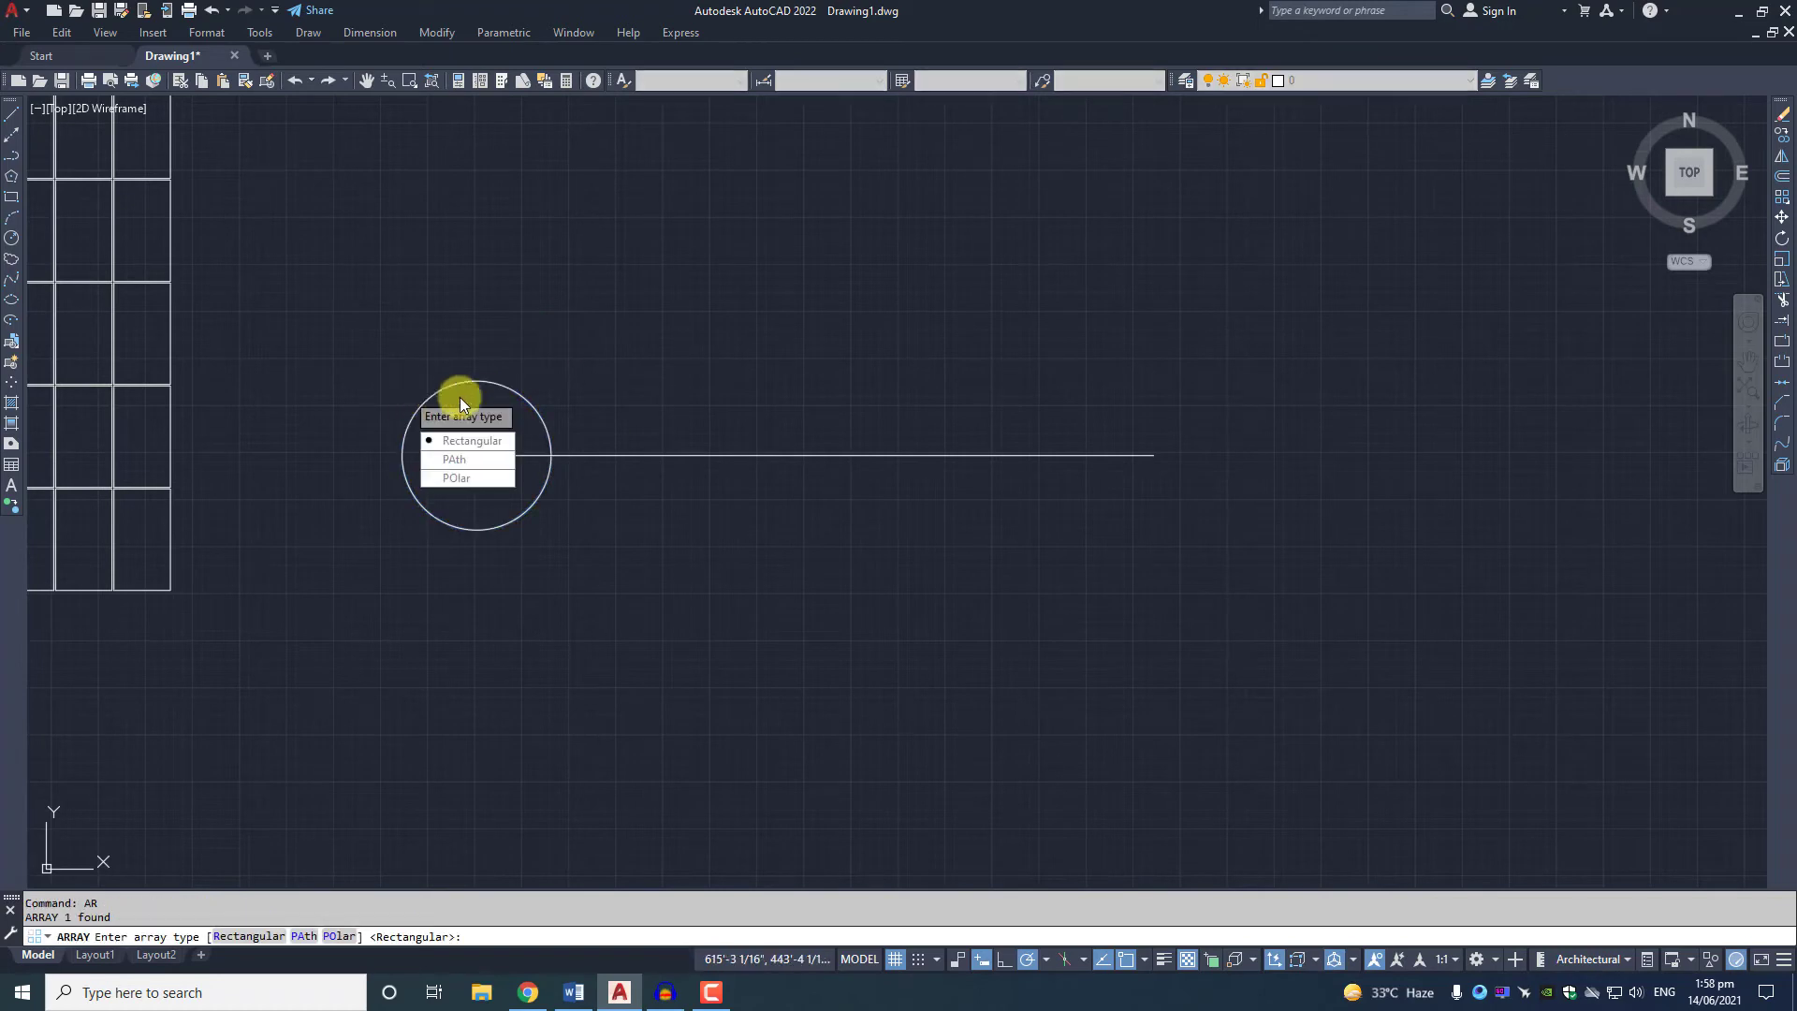
{"action": "left_click", "coordinate": [472, 458]}
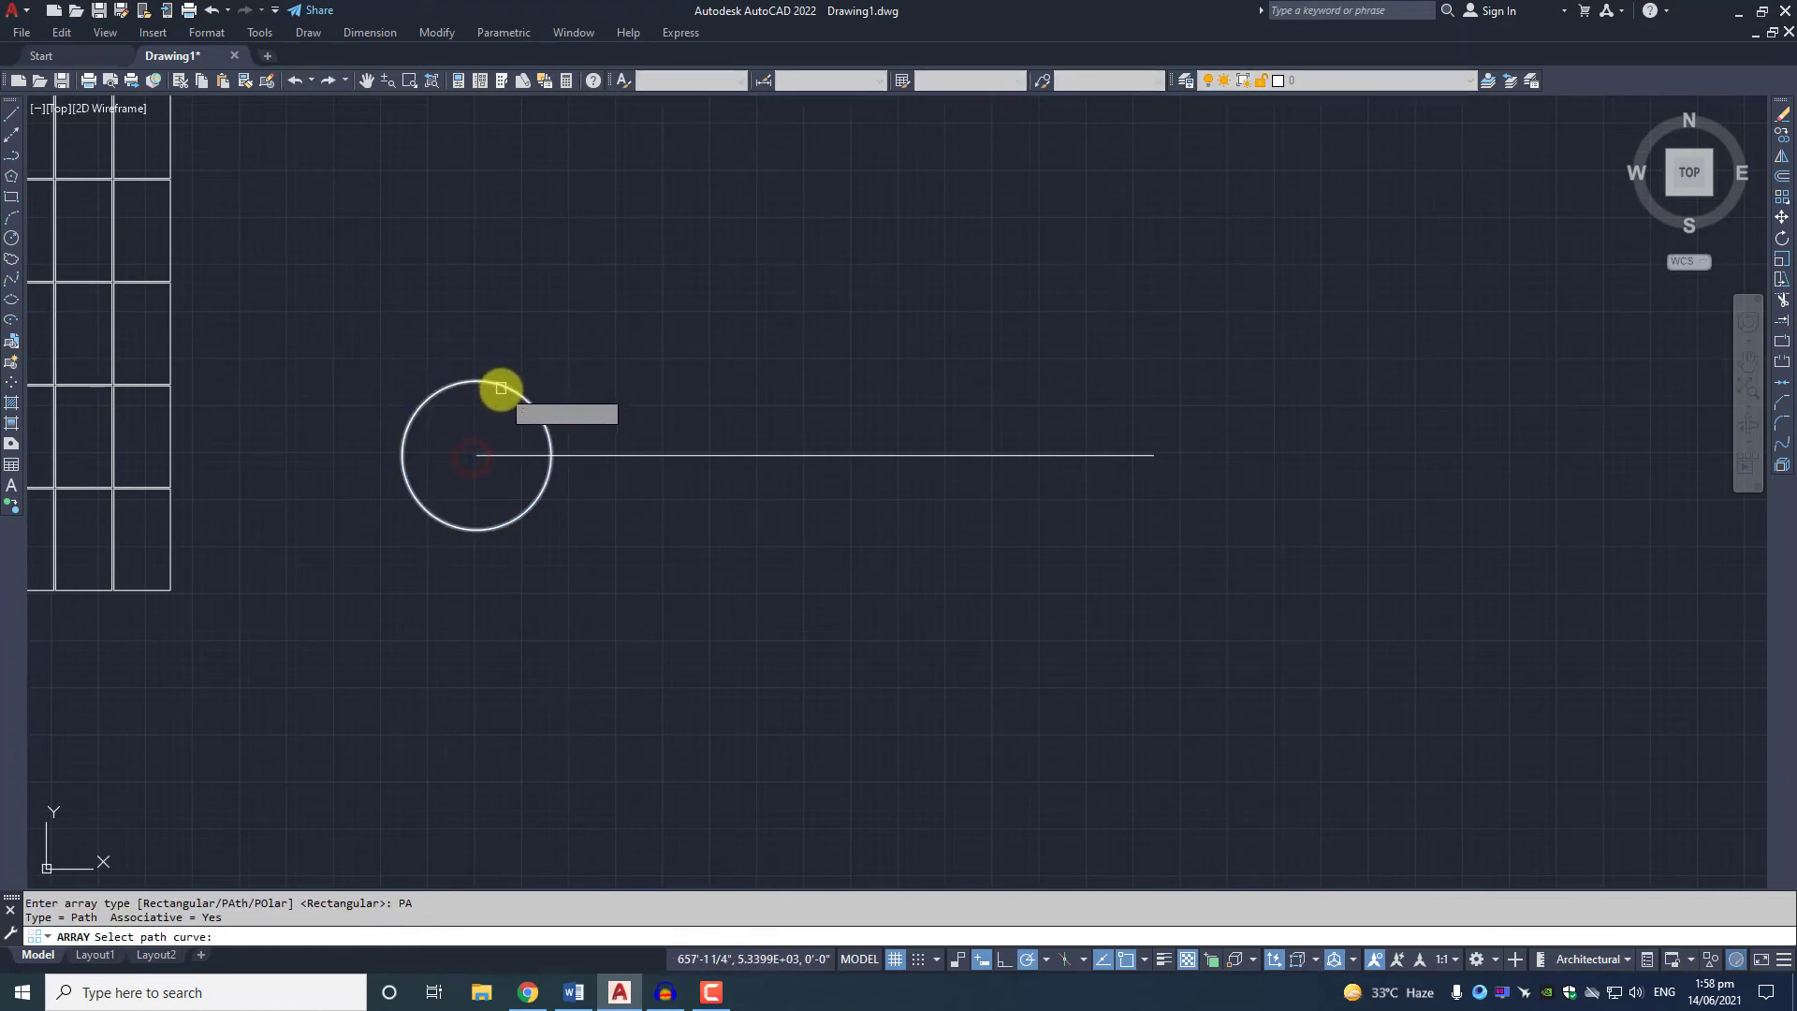
{"action": "left_click", "coordinate": [666, 455]}
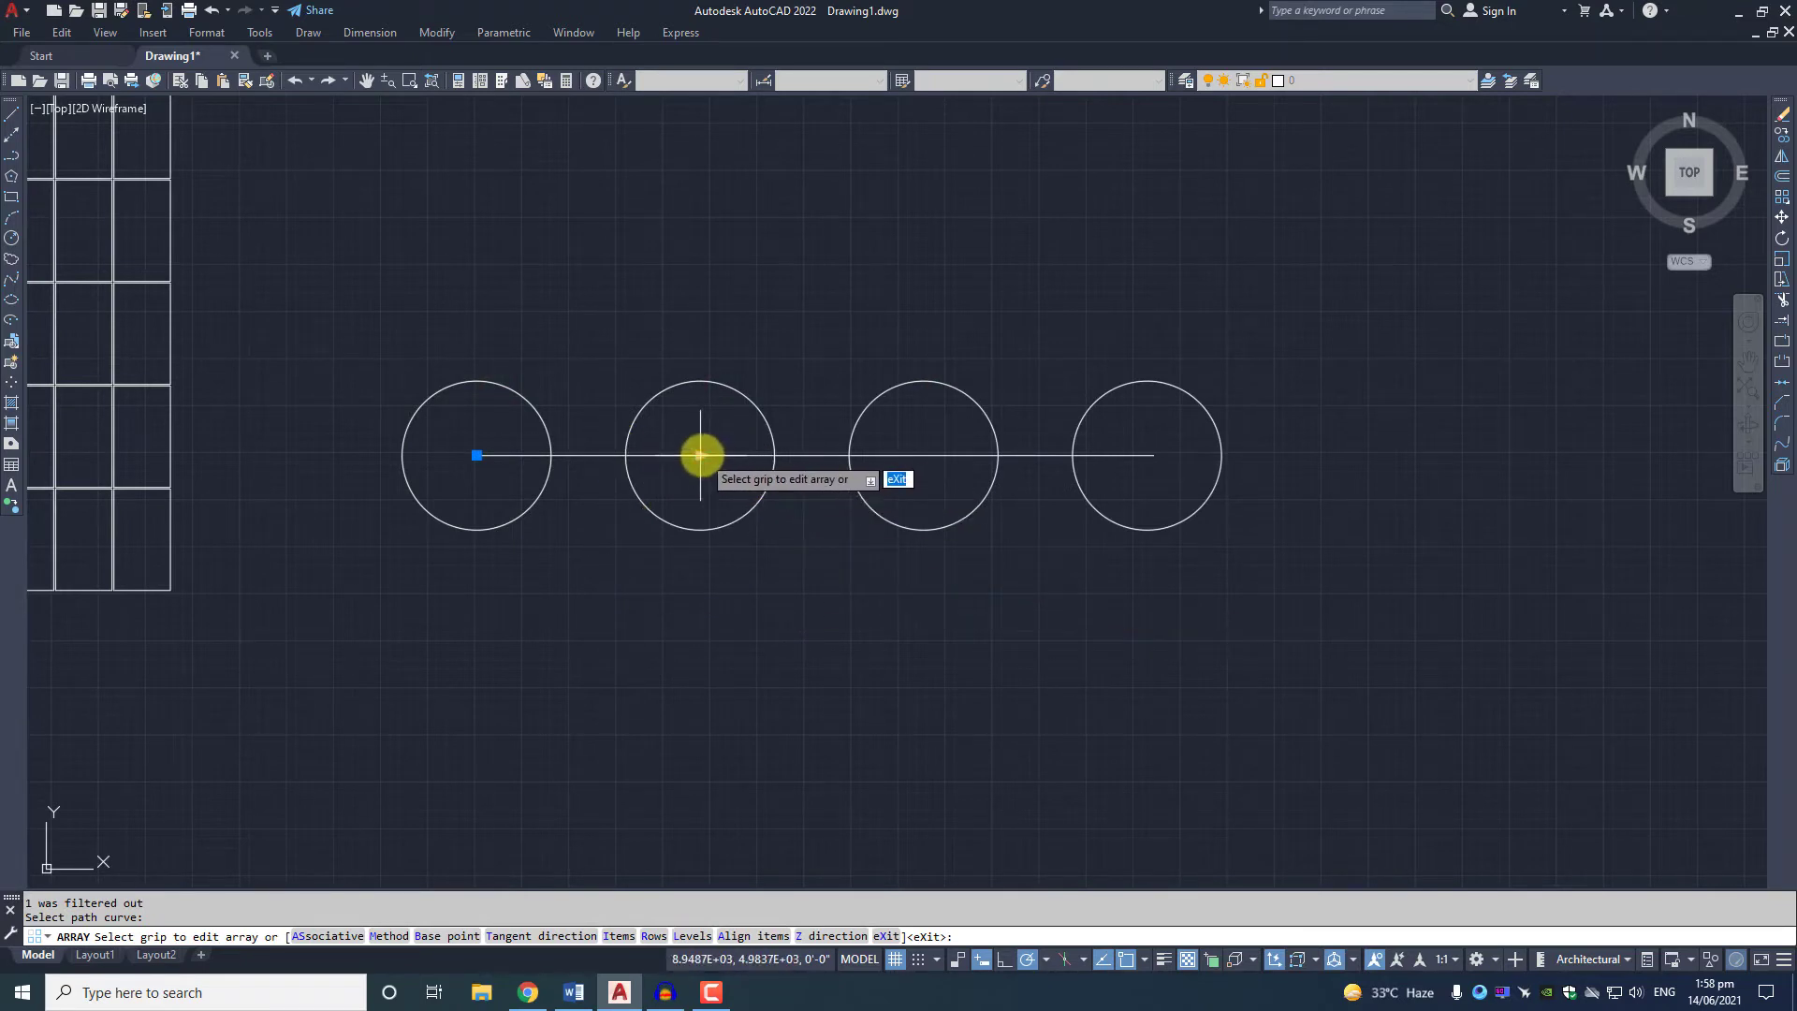
Reduce the path array's item spacing until neighbouring circles overlap along the line.
{"action": "left_click", "coordinate": [701, 456]}
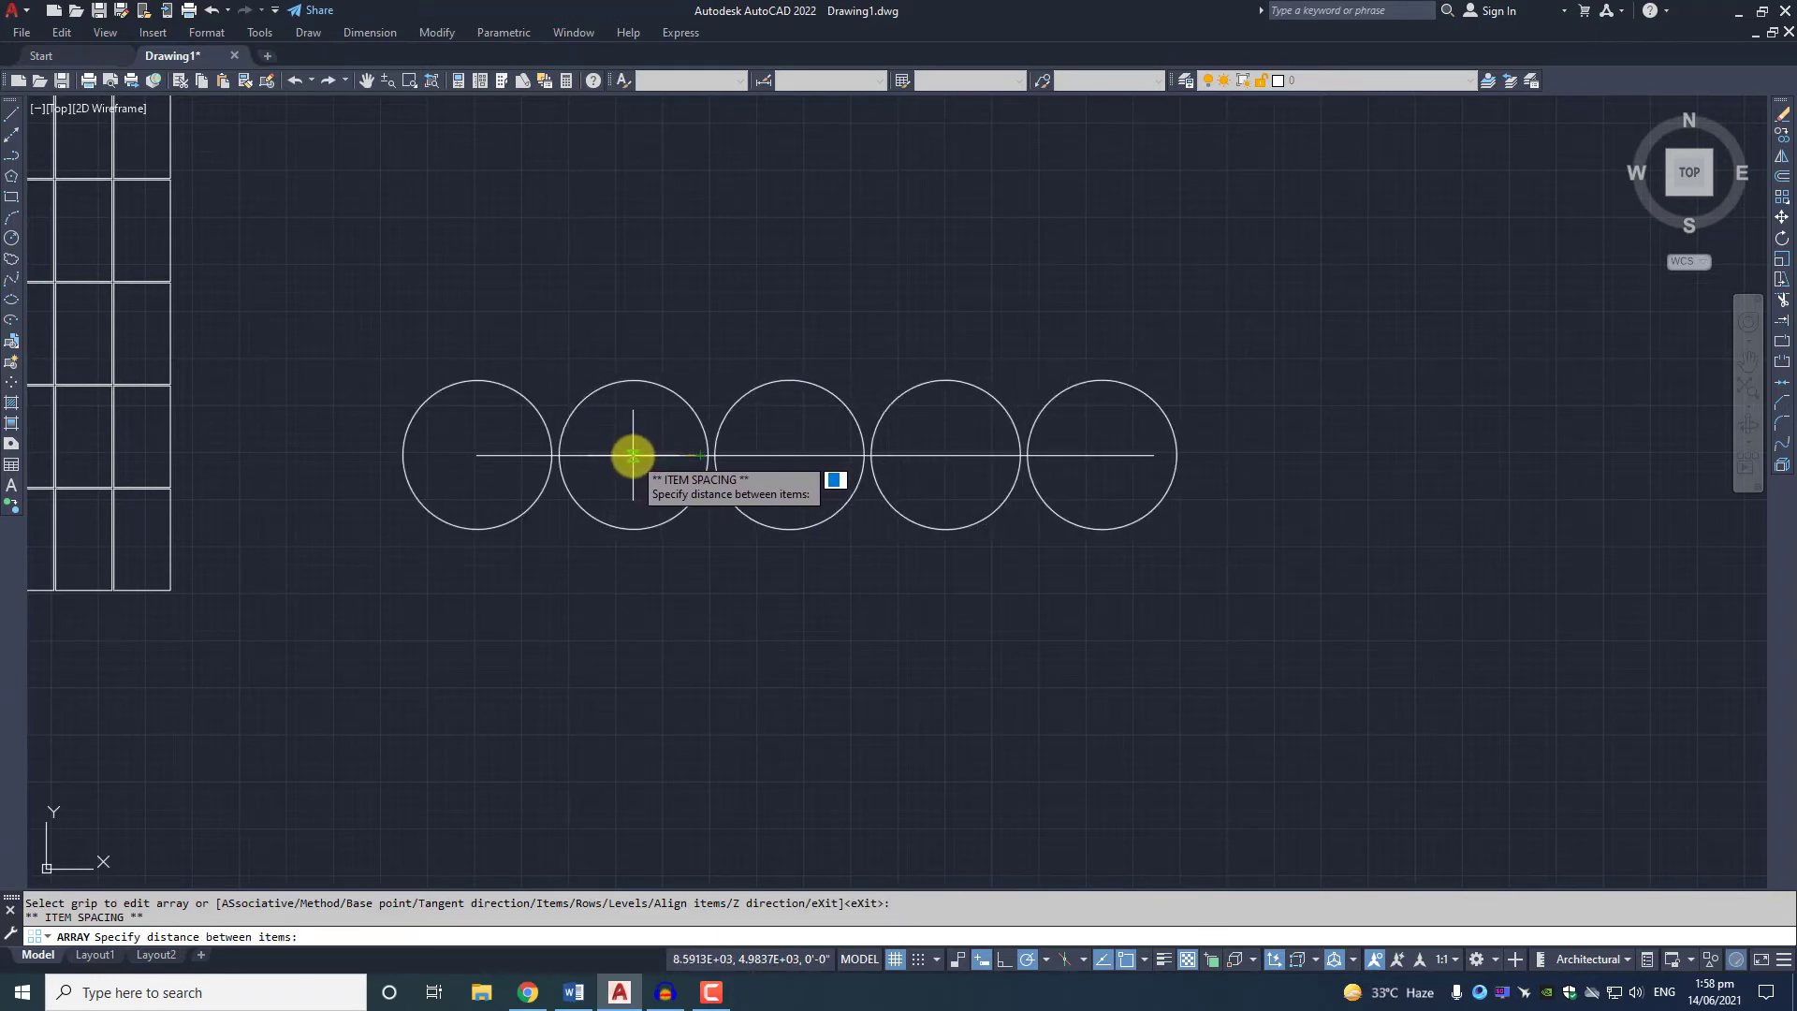
{"action": "left_click", "coordinate": [633, 456]}
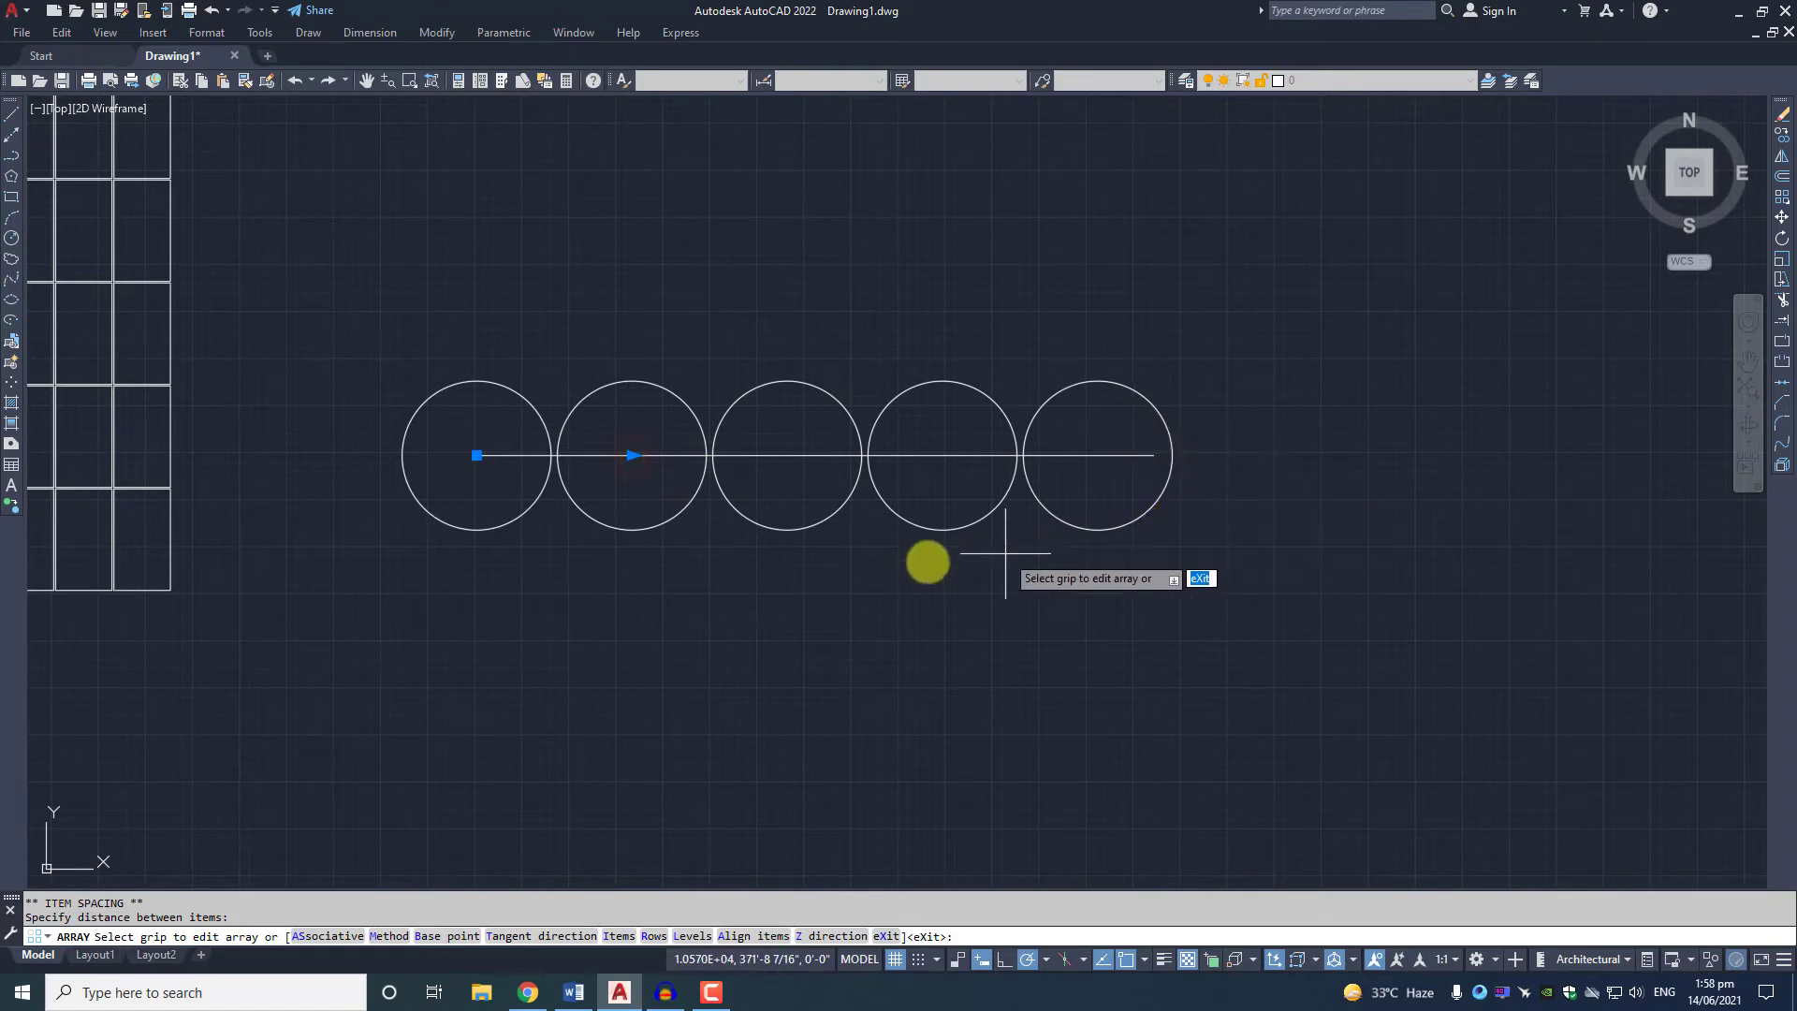
{"action": "left_click", "coordinate": [631, 456]}
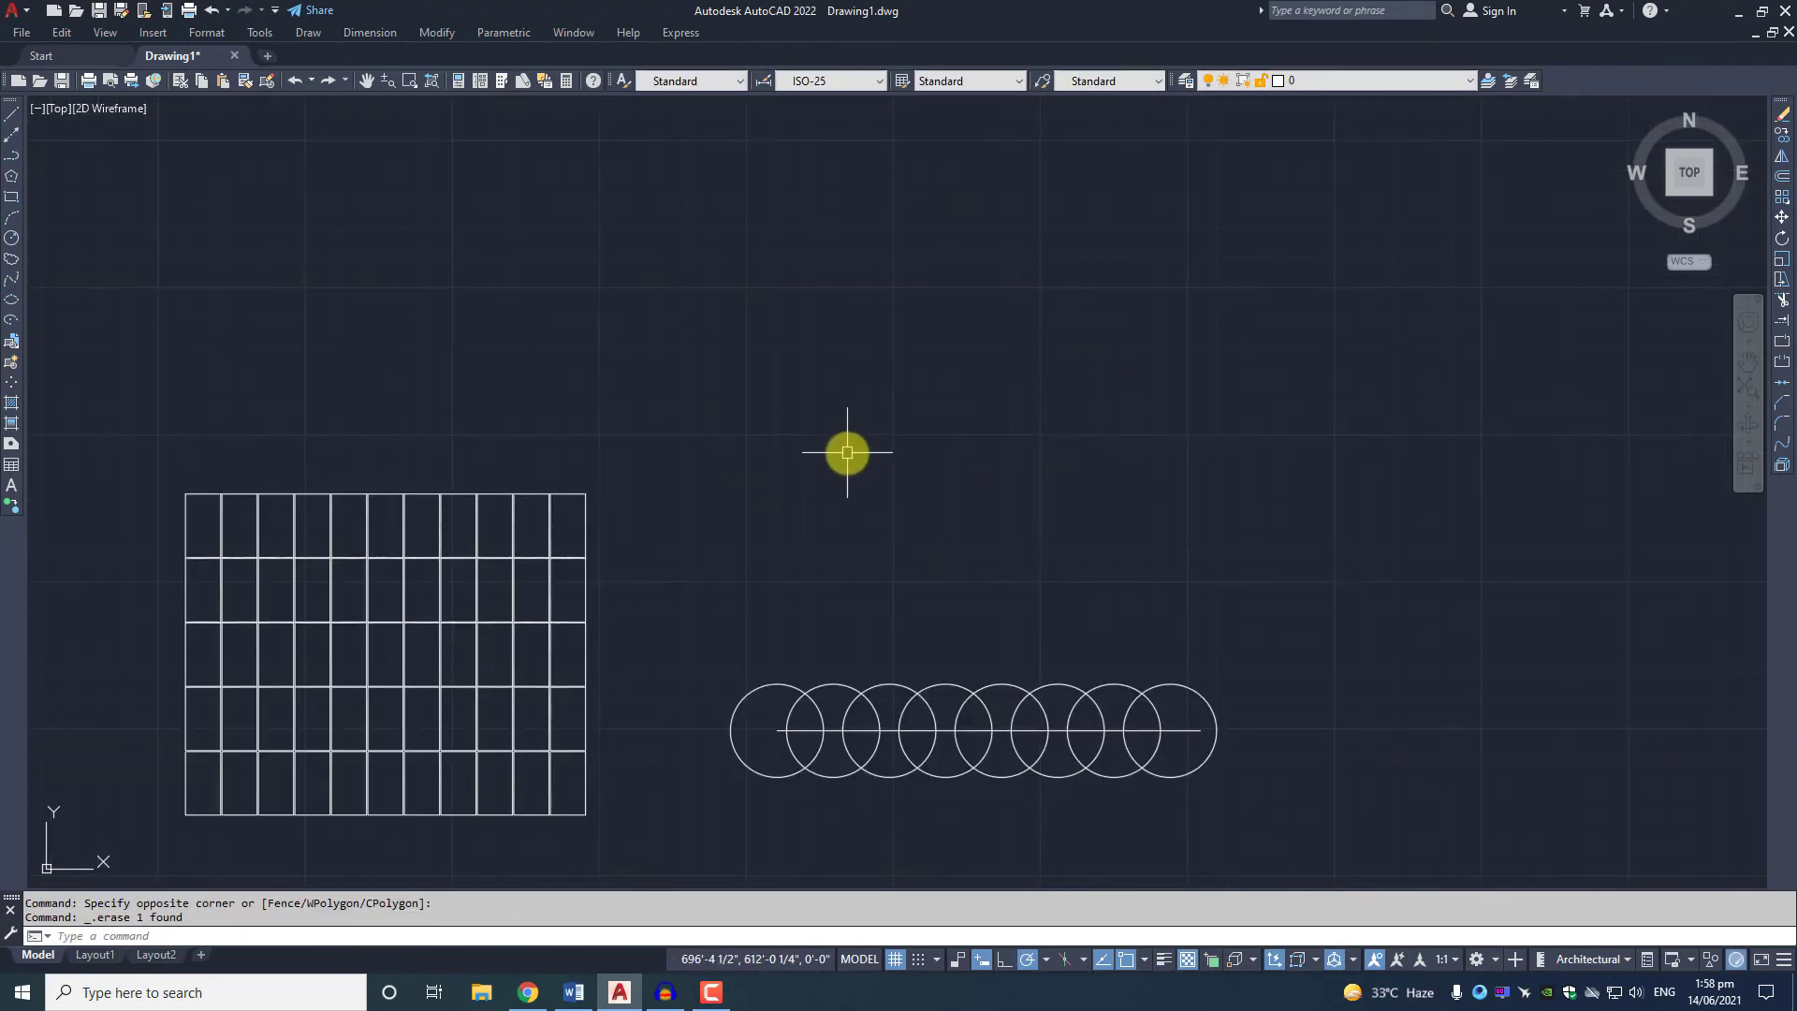
Draw a large circle with a radius of about 170' in the empty space above the path array.
{"action": "type", "text": "c"}
{"action": "key", "text": "Return"}
{"action": "middle_click_drag", "start_coordinate": [931, 421], "coordinate": [775, 508]}
{"action": "left_click", "coordinate": [801, 467]}
{"action": "left_click", "coordinate": [583, 568]}
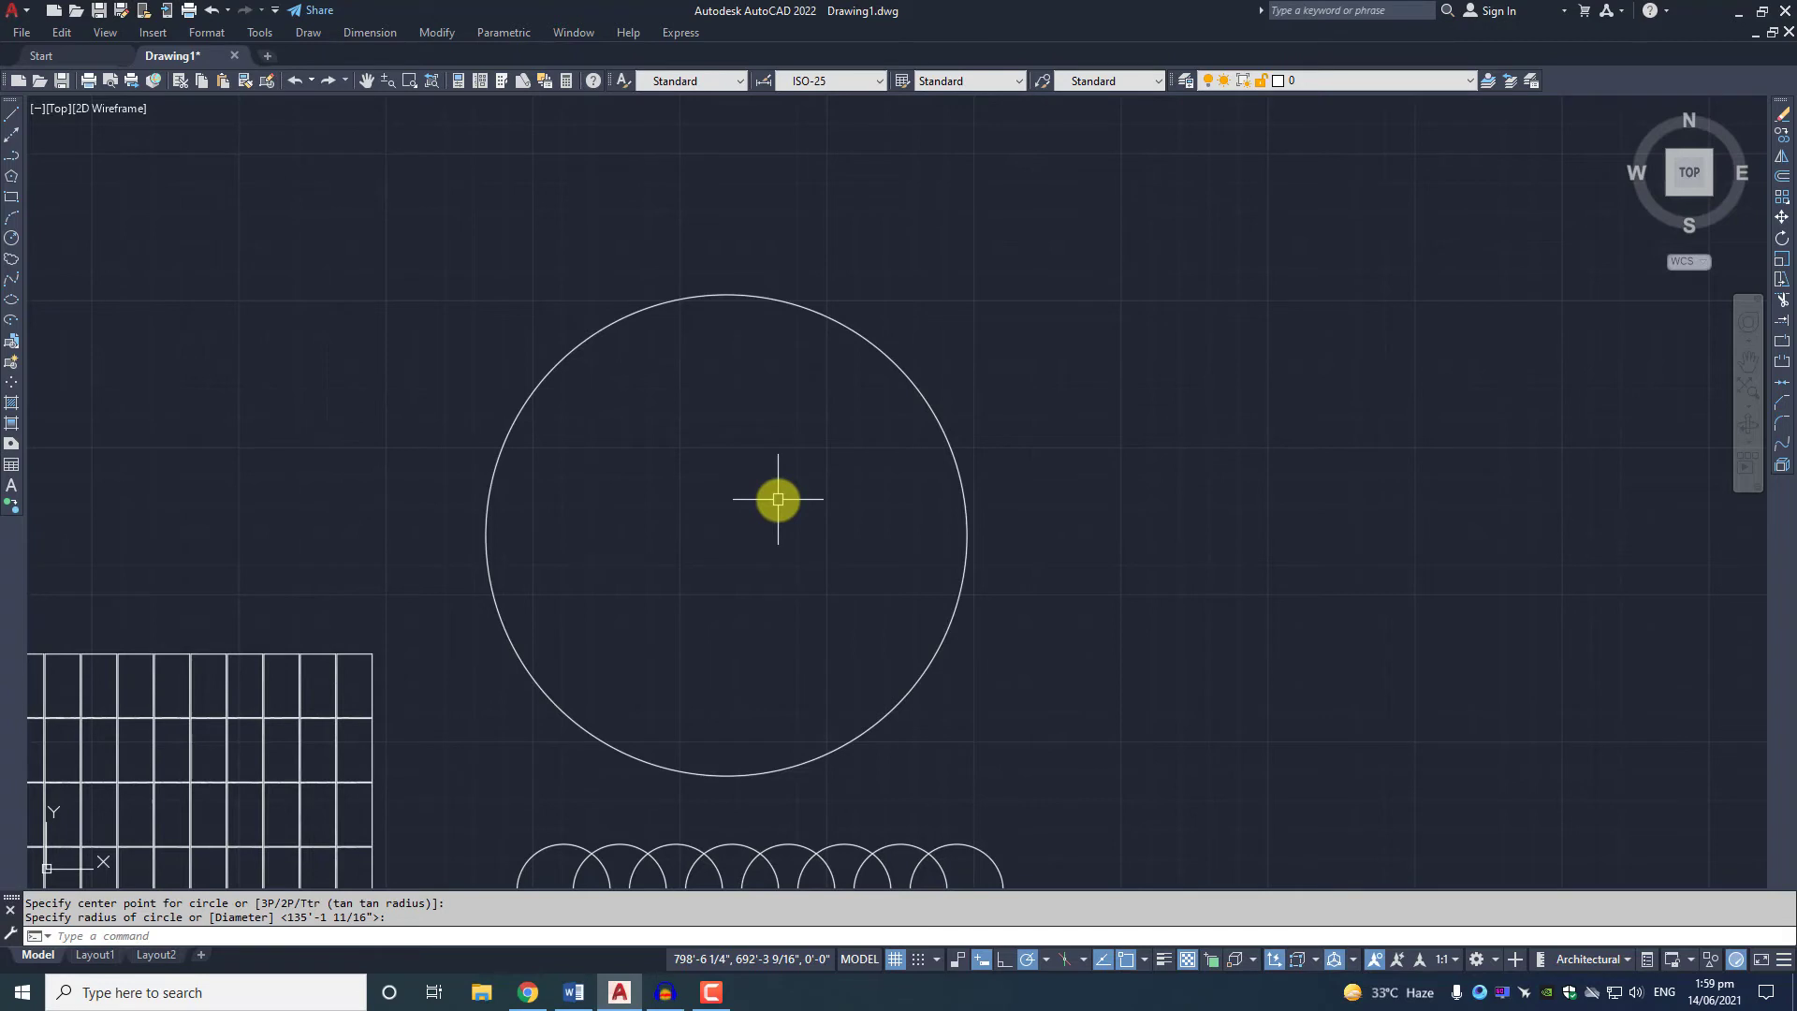
Draw a small circle centred on the top quadrant of the large circle.
{"action": "key", "text": "Return"}
{"action": "left_click", "coordinate": [727, 295]}
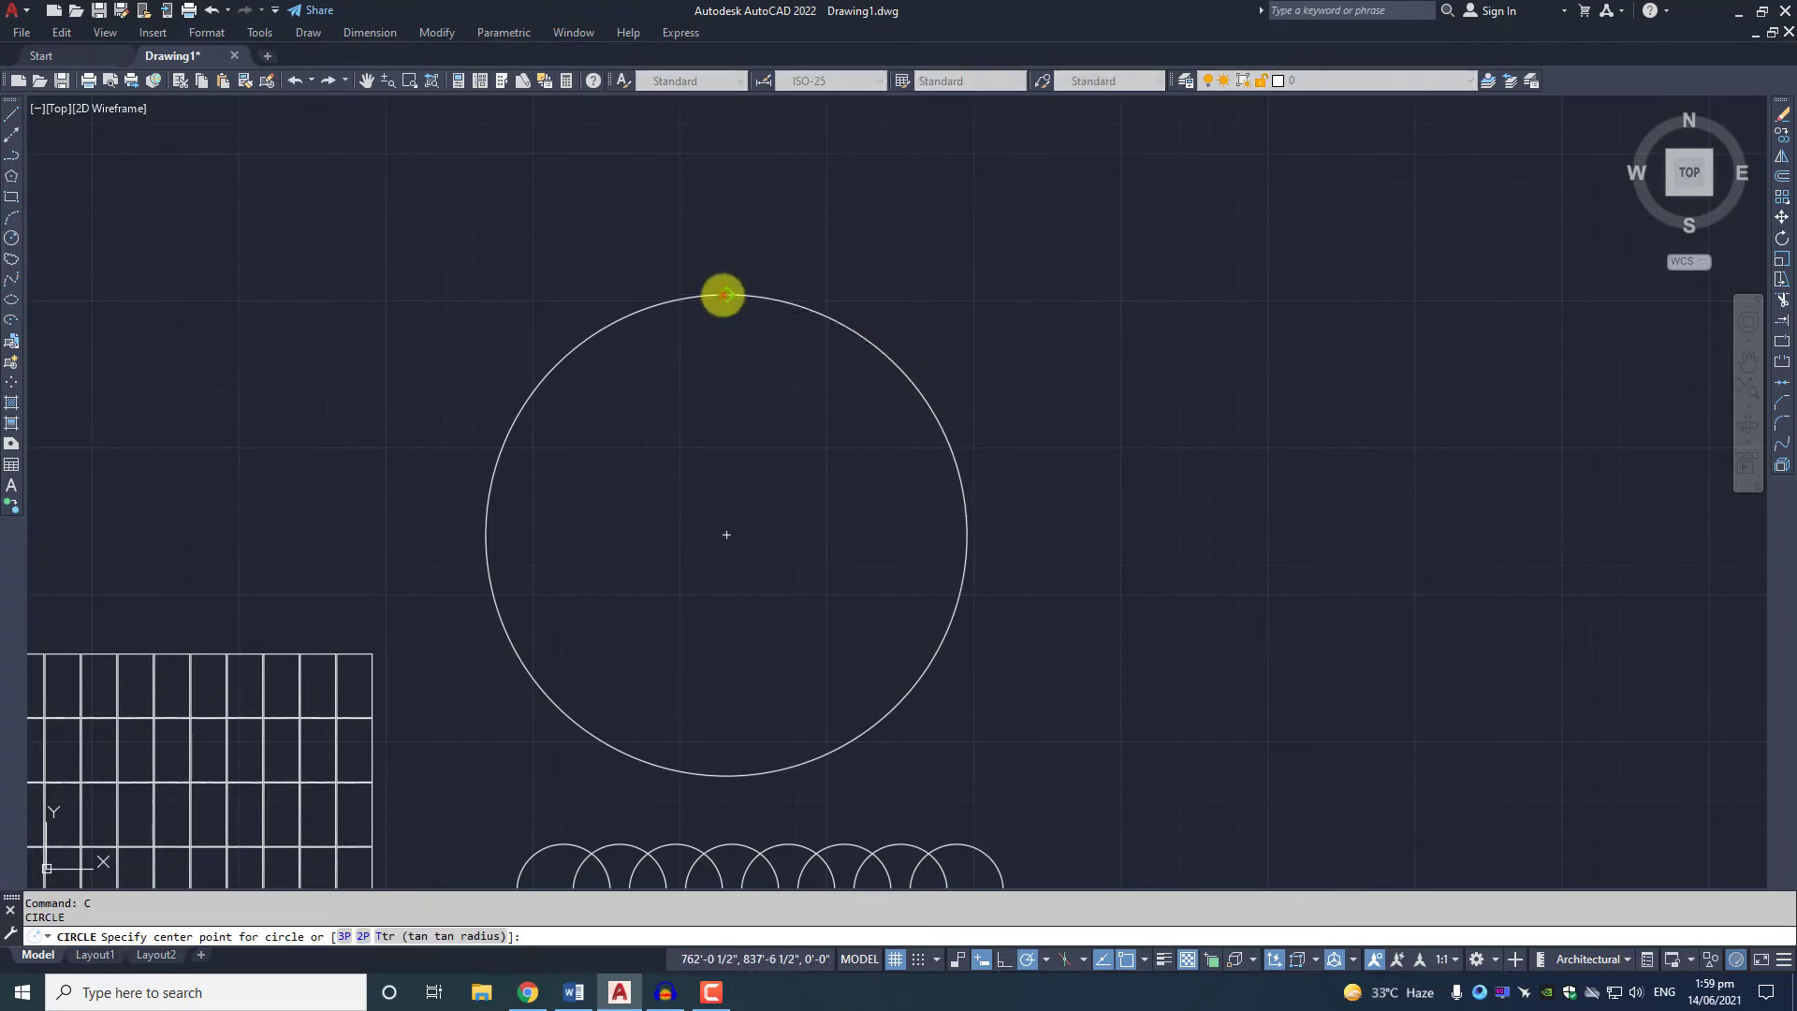
{"action": "left_click", "coordinate": [722, 321]}
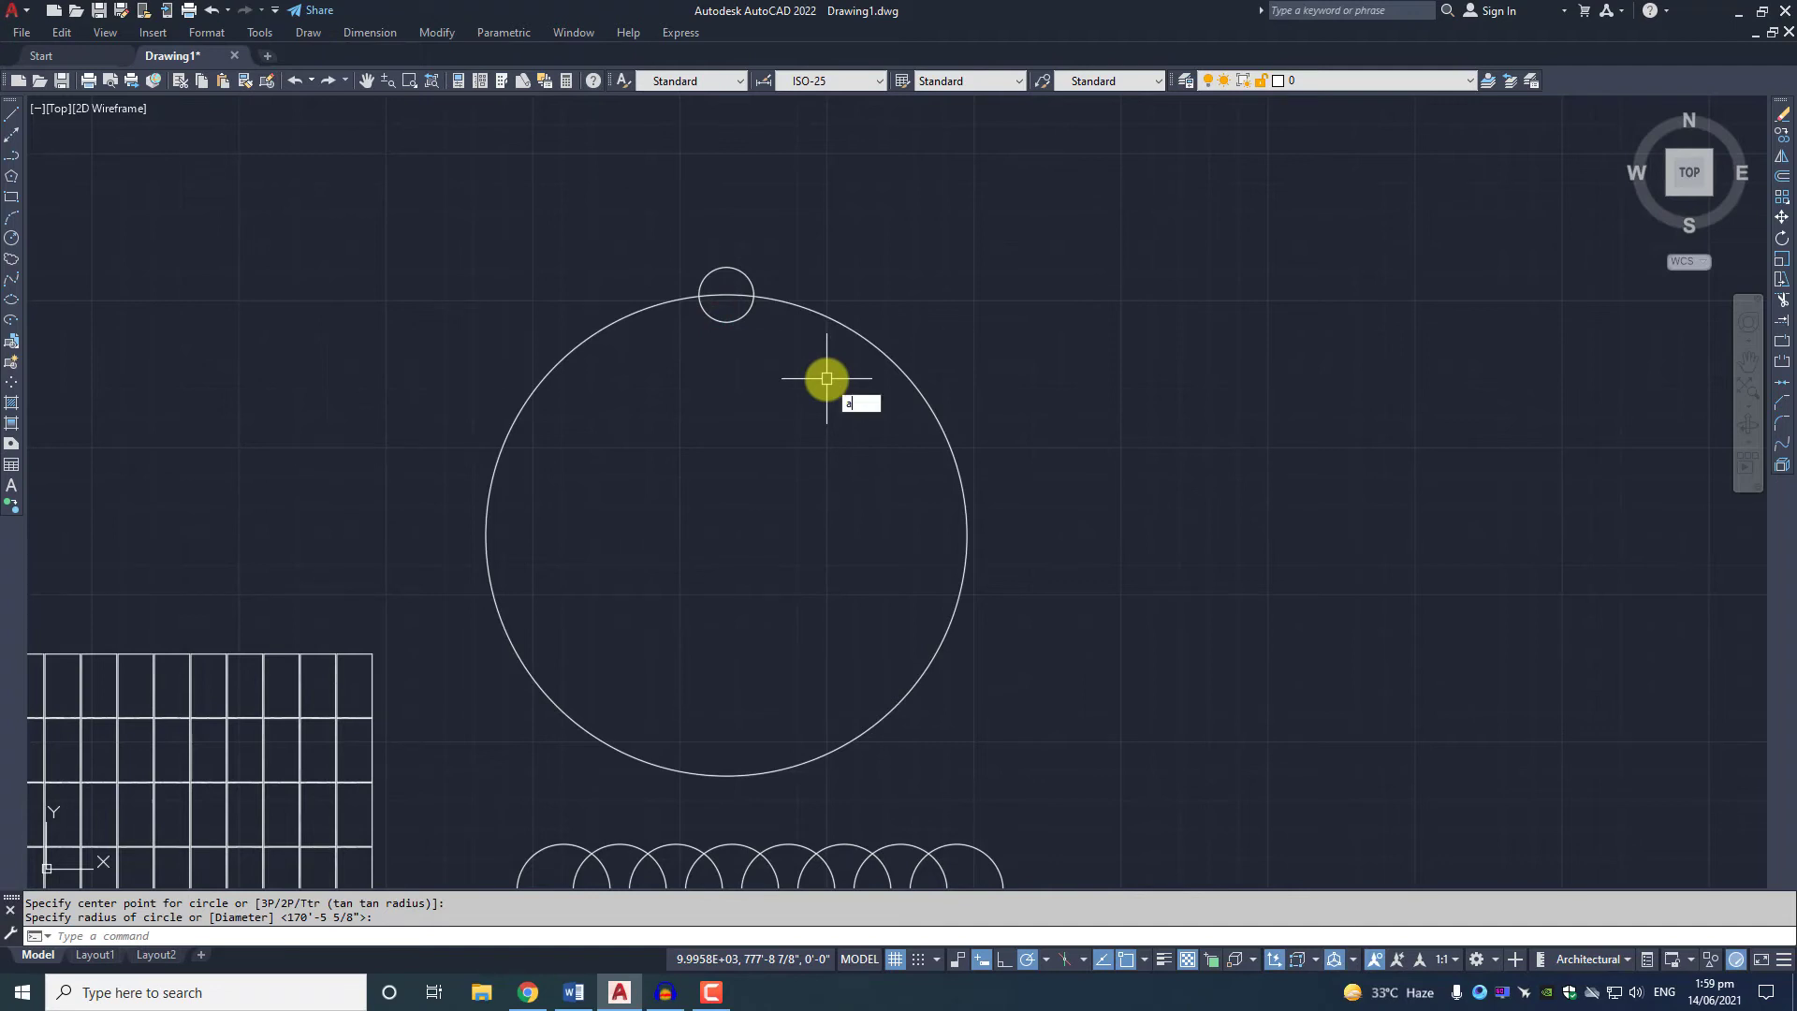
Create a polar array of the small circle around the large circle's centre.
{"action": "key", "text": "Return"}
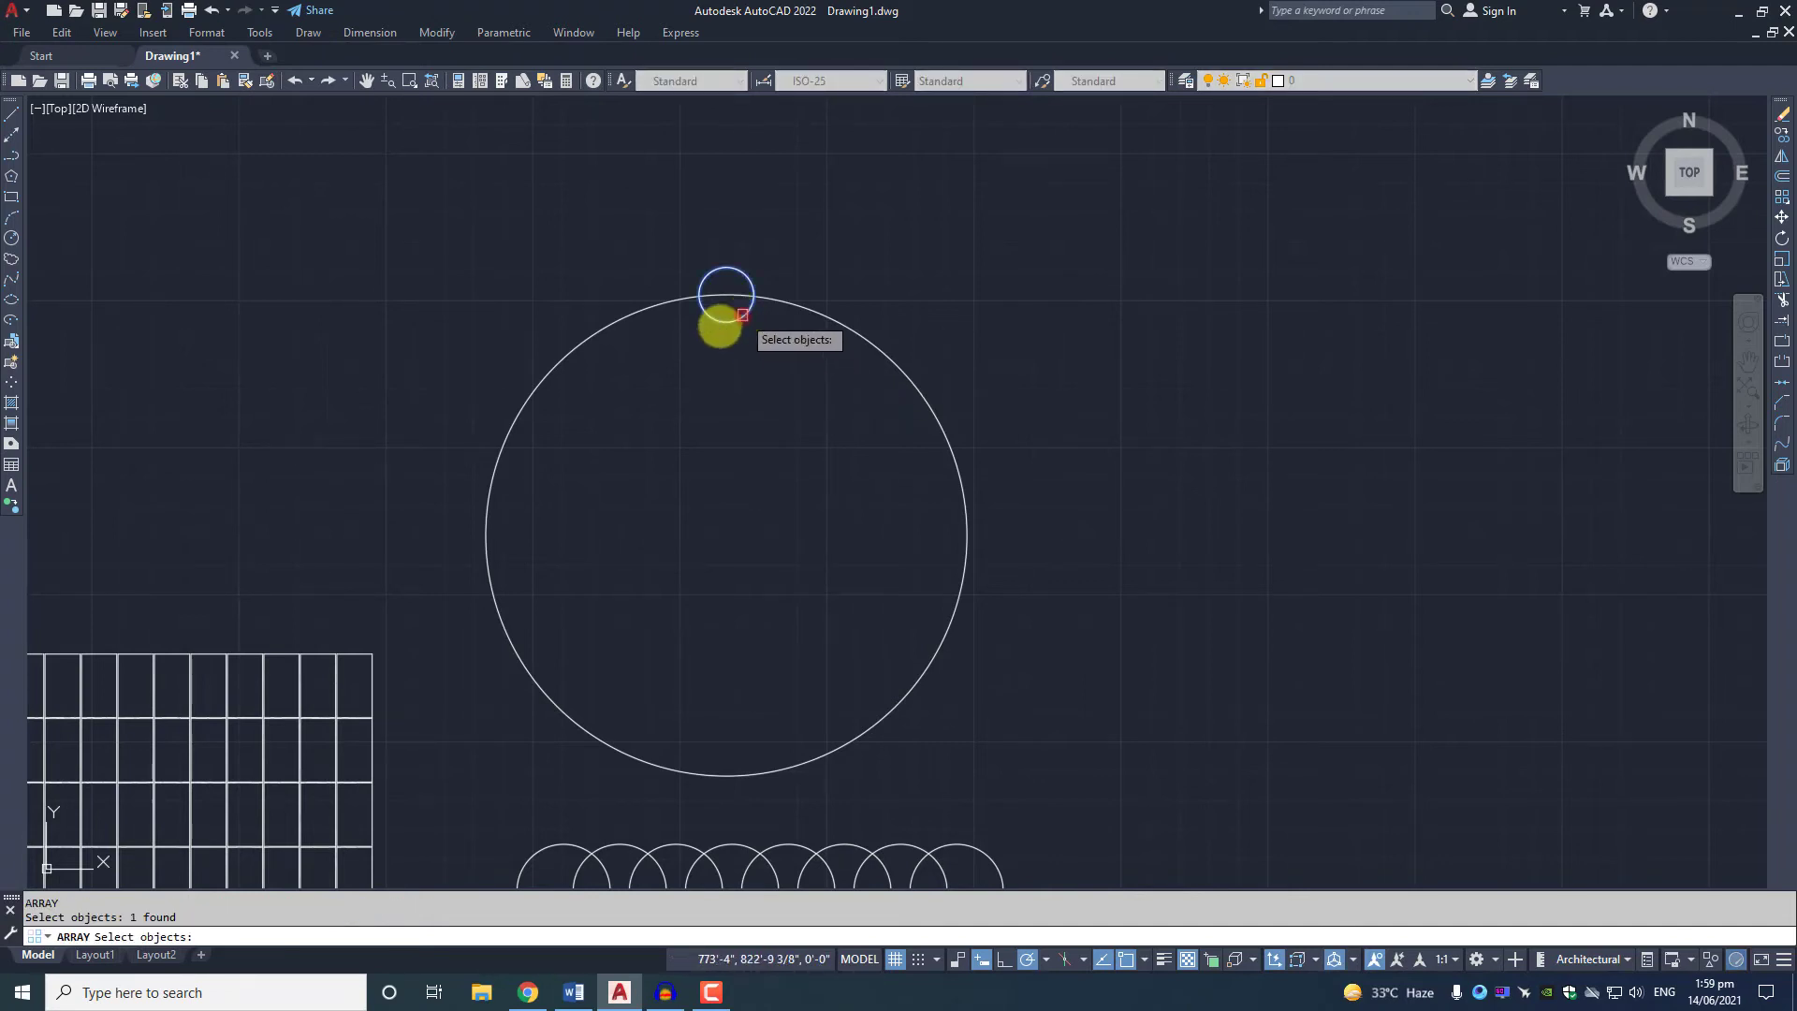
{"action": "key", "text": "Return"}
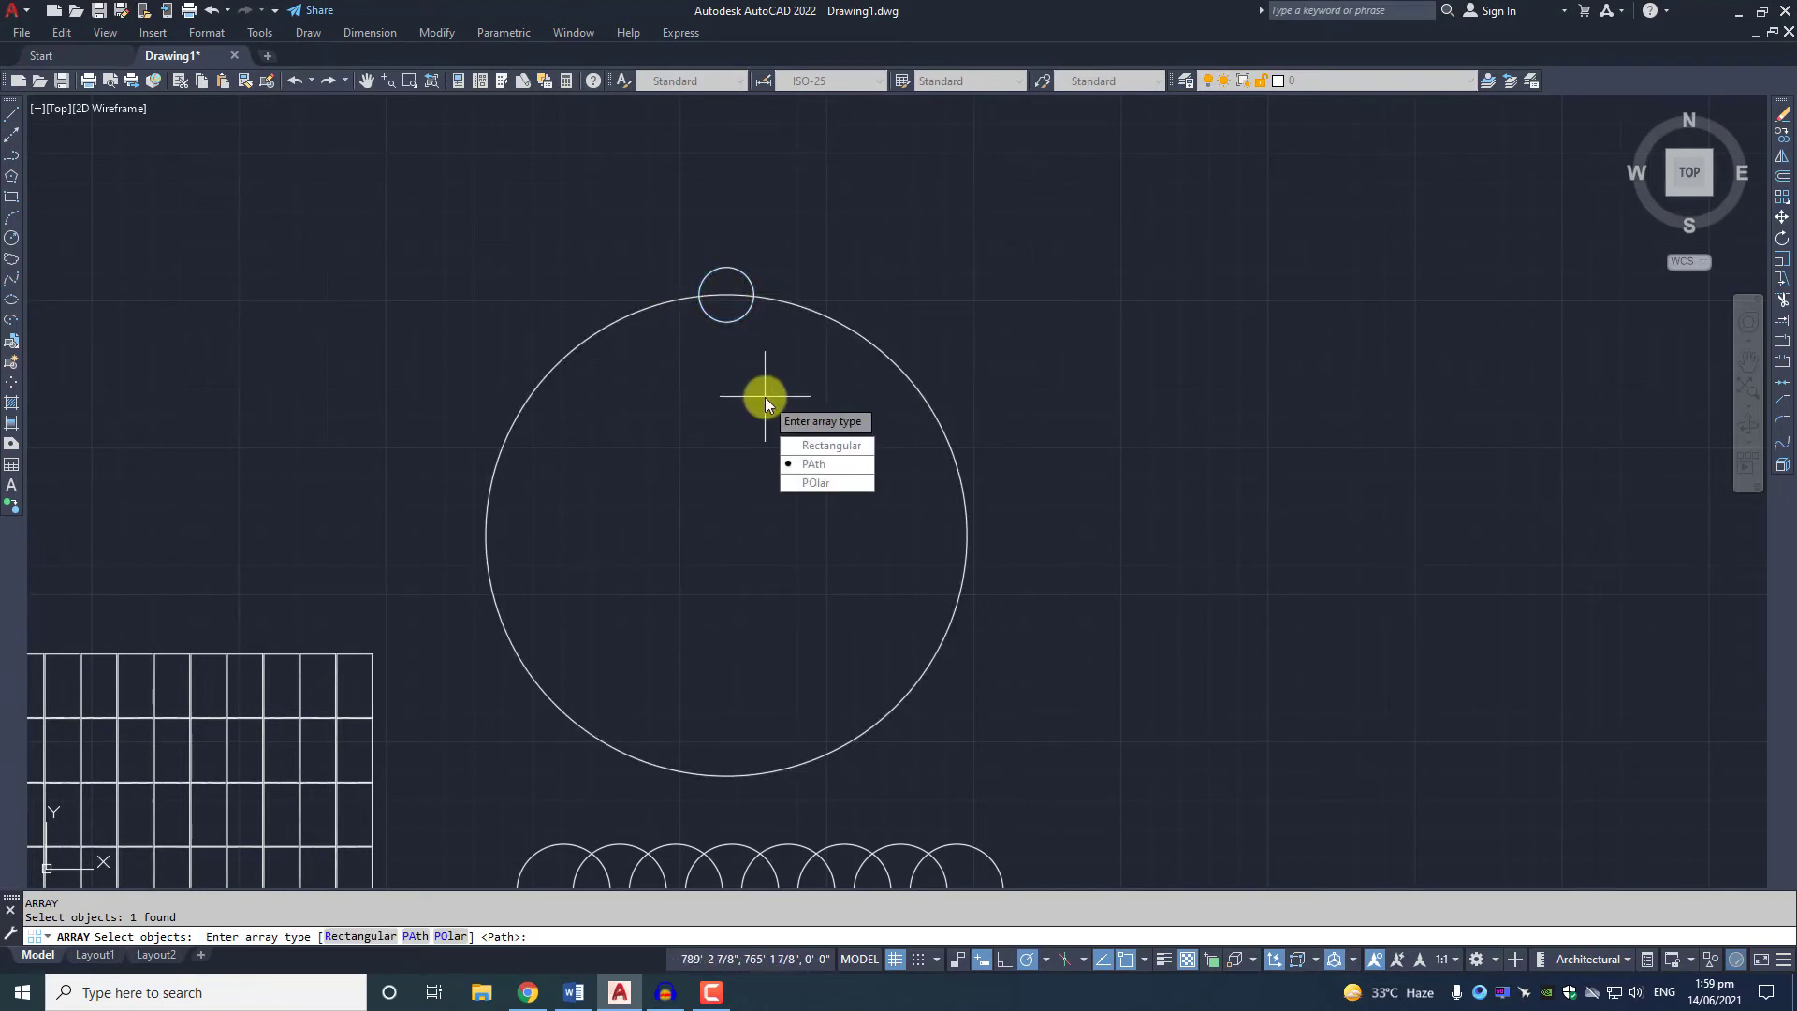
{"action": "left_click", "coordinate": [822, 487]}
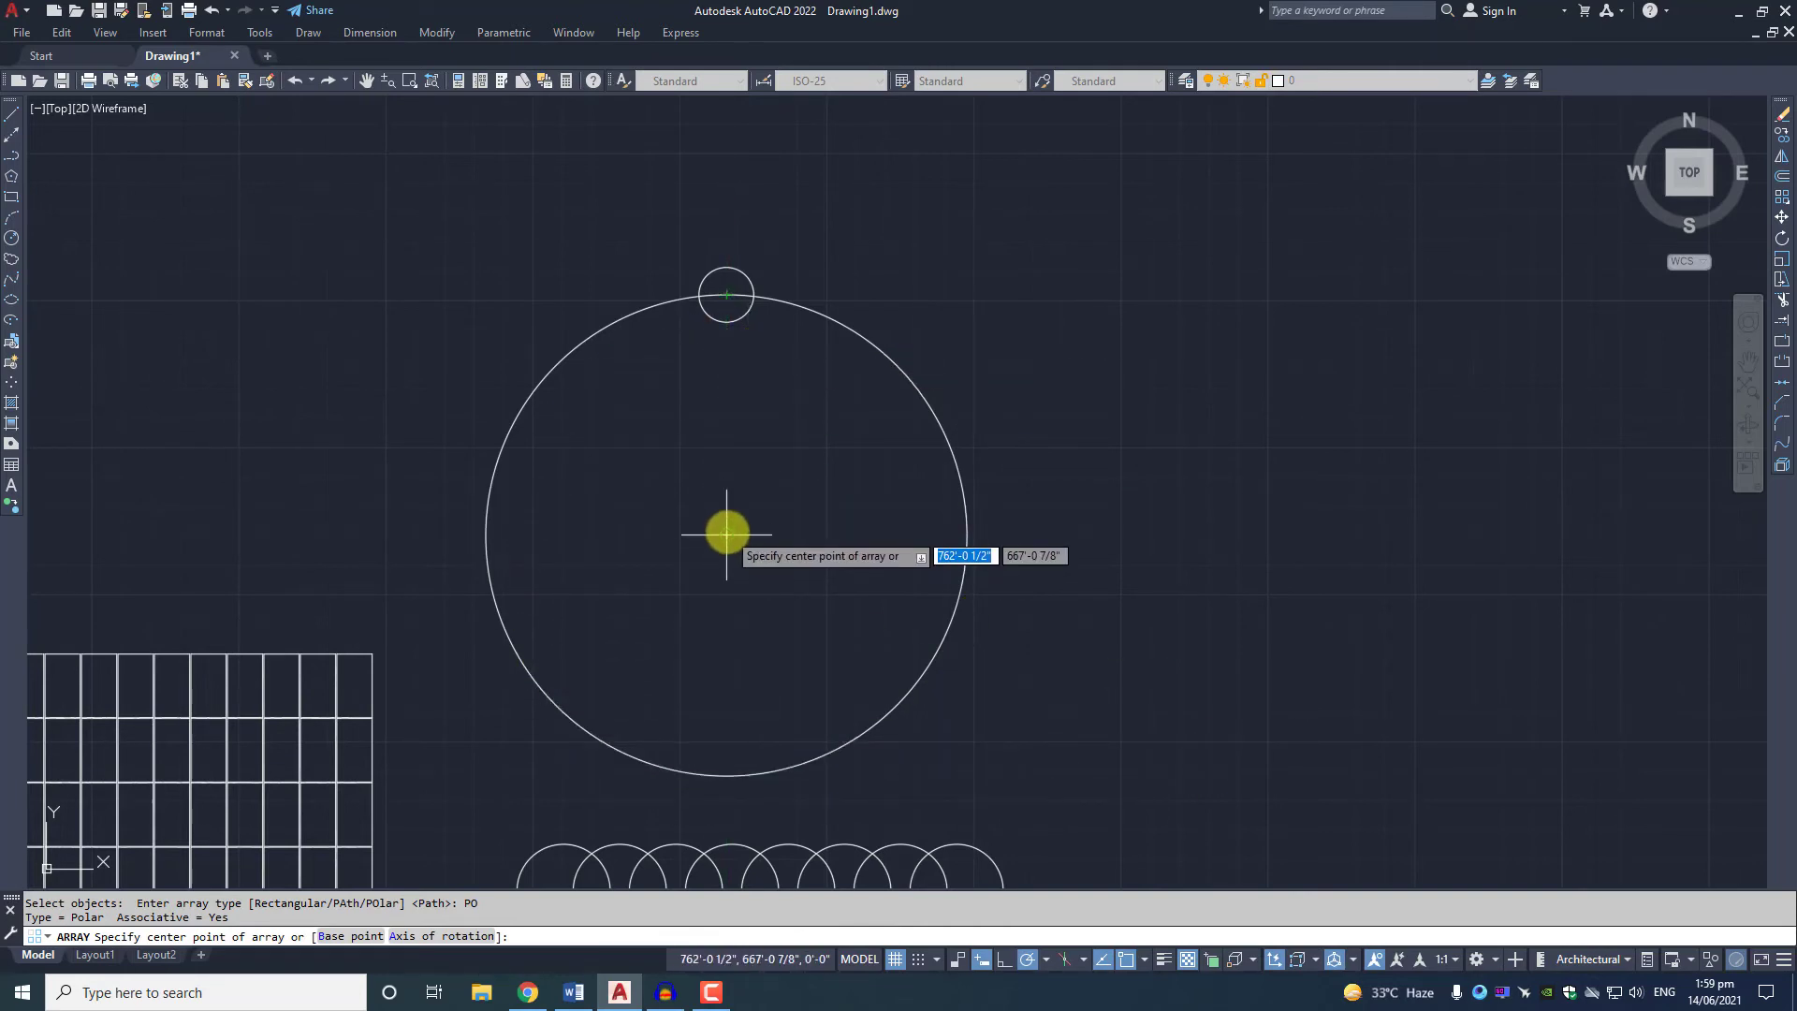
{"action": "left_click", "coordinate": [726, 533]}
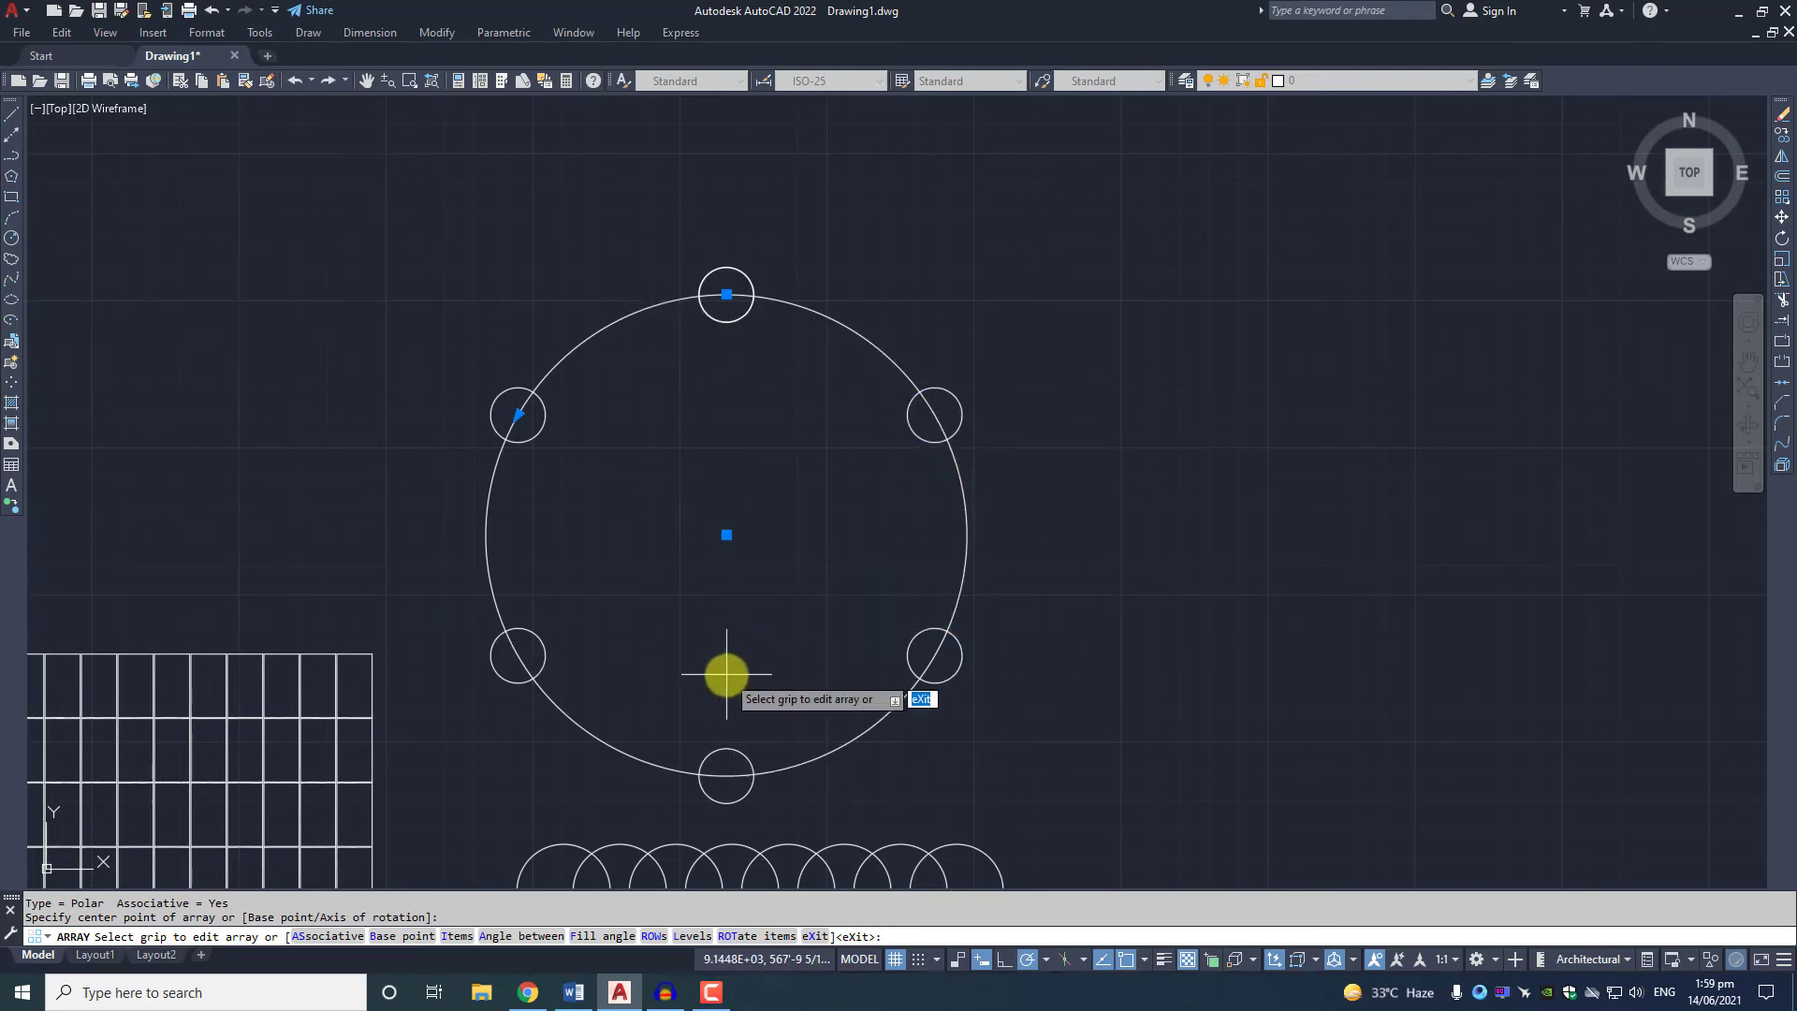
Narrow the angle between the polar array's items with its grip and widen it again to spread the circles around the circumference.
{"action": "left_click", "coordinate": [517, 414]}
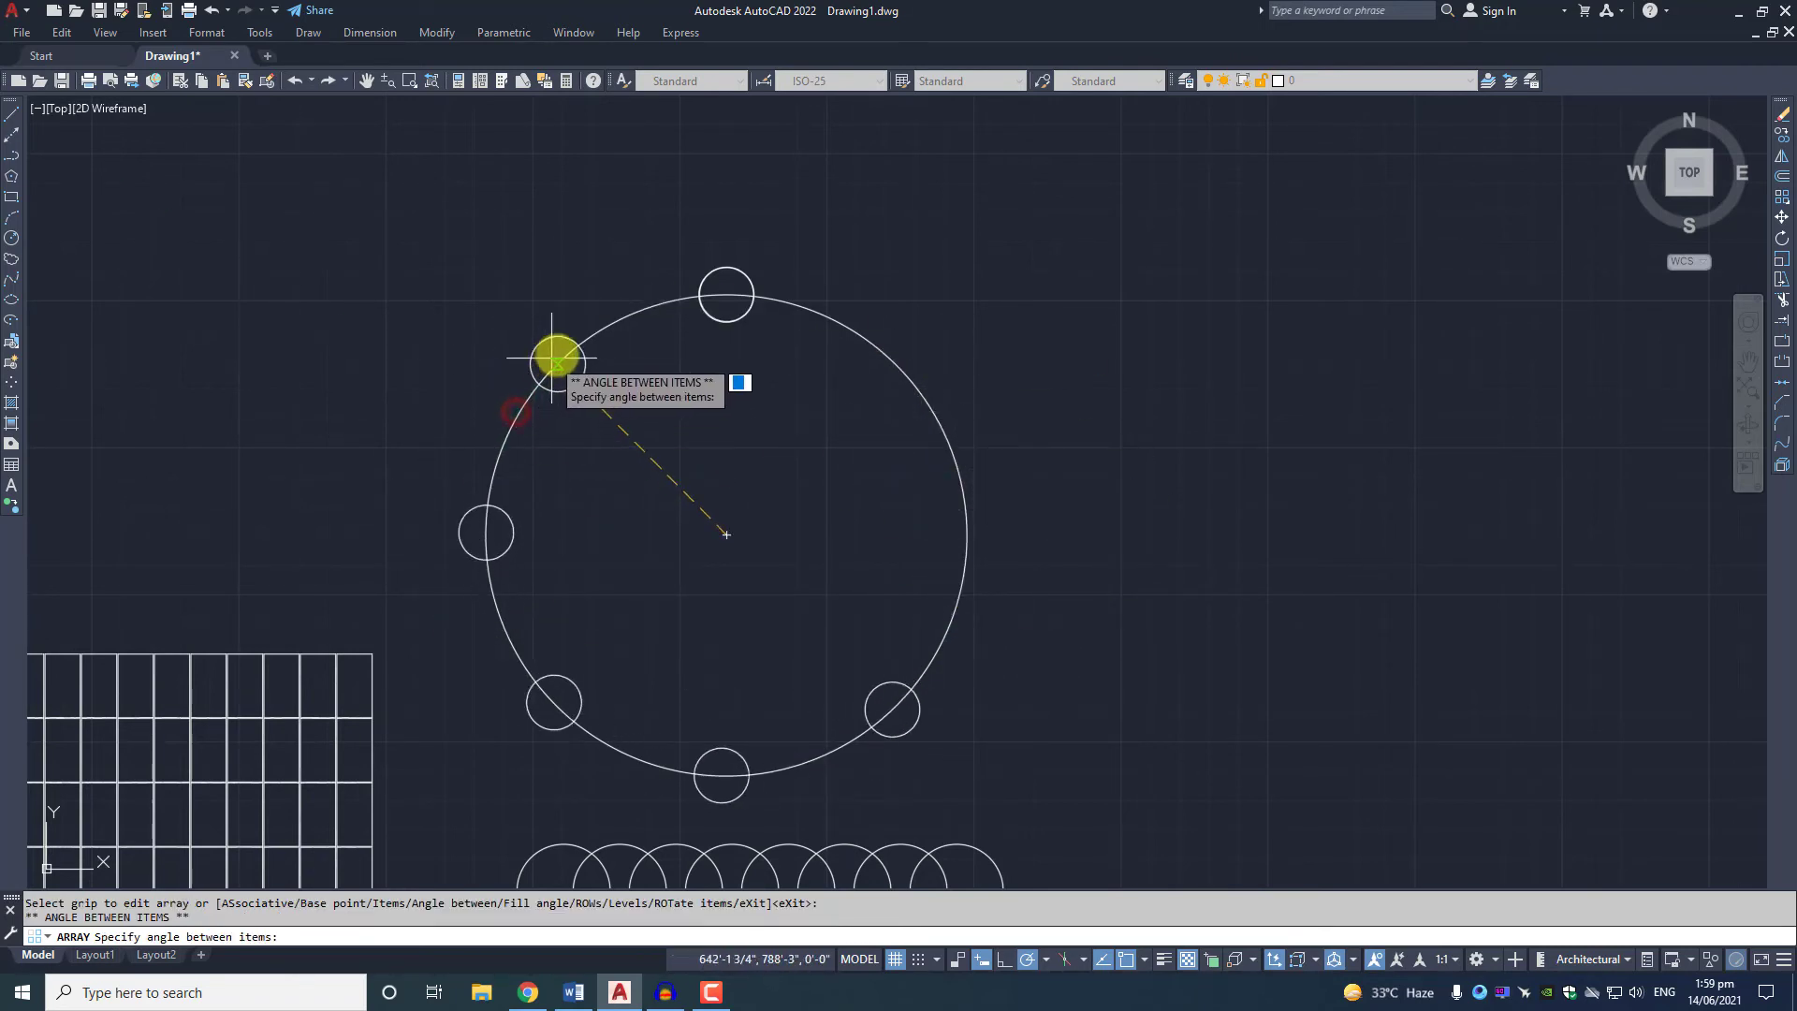
{"action": "left_click", "coordinate": [614, 322]}
{"action": "left_click", "coordinate": [615, 324]}
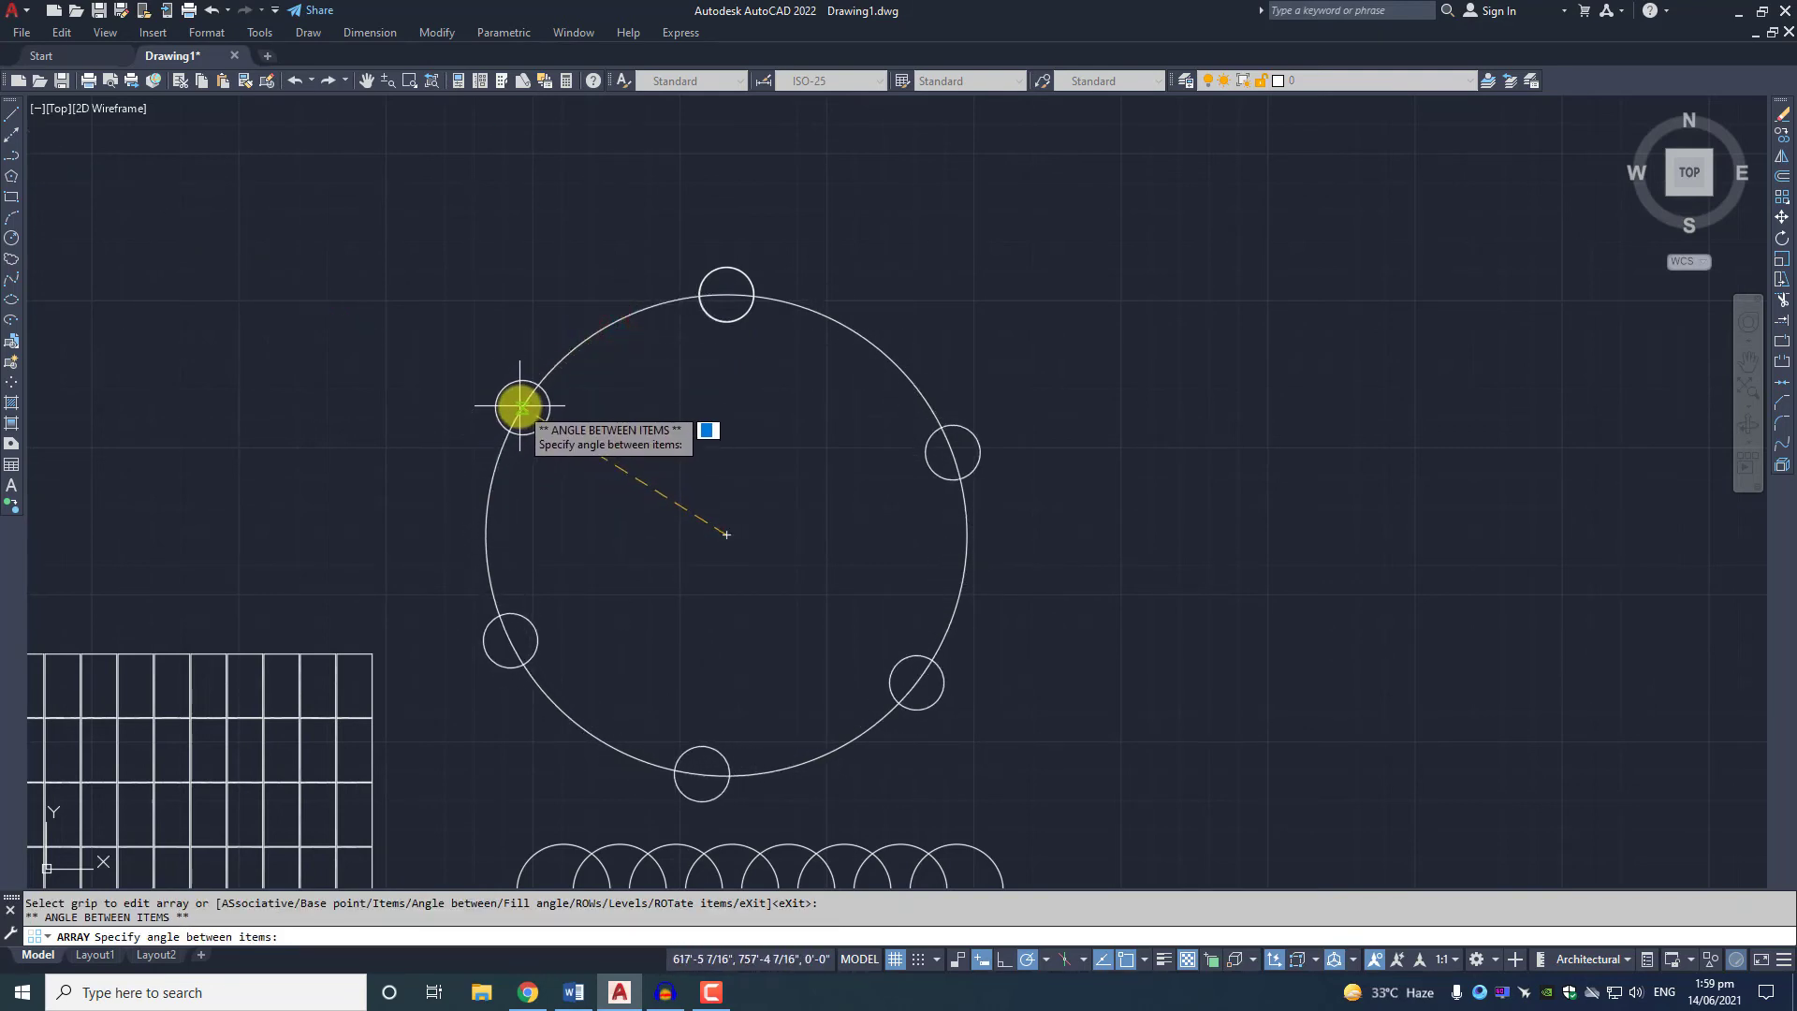
{"action": "left_click", "coordinate": [521, 407]}
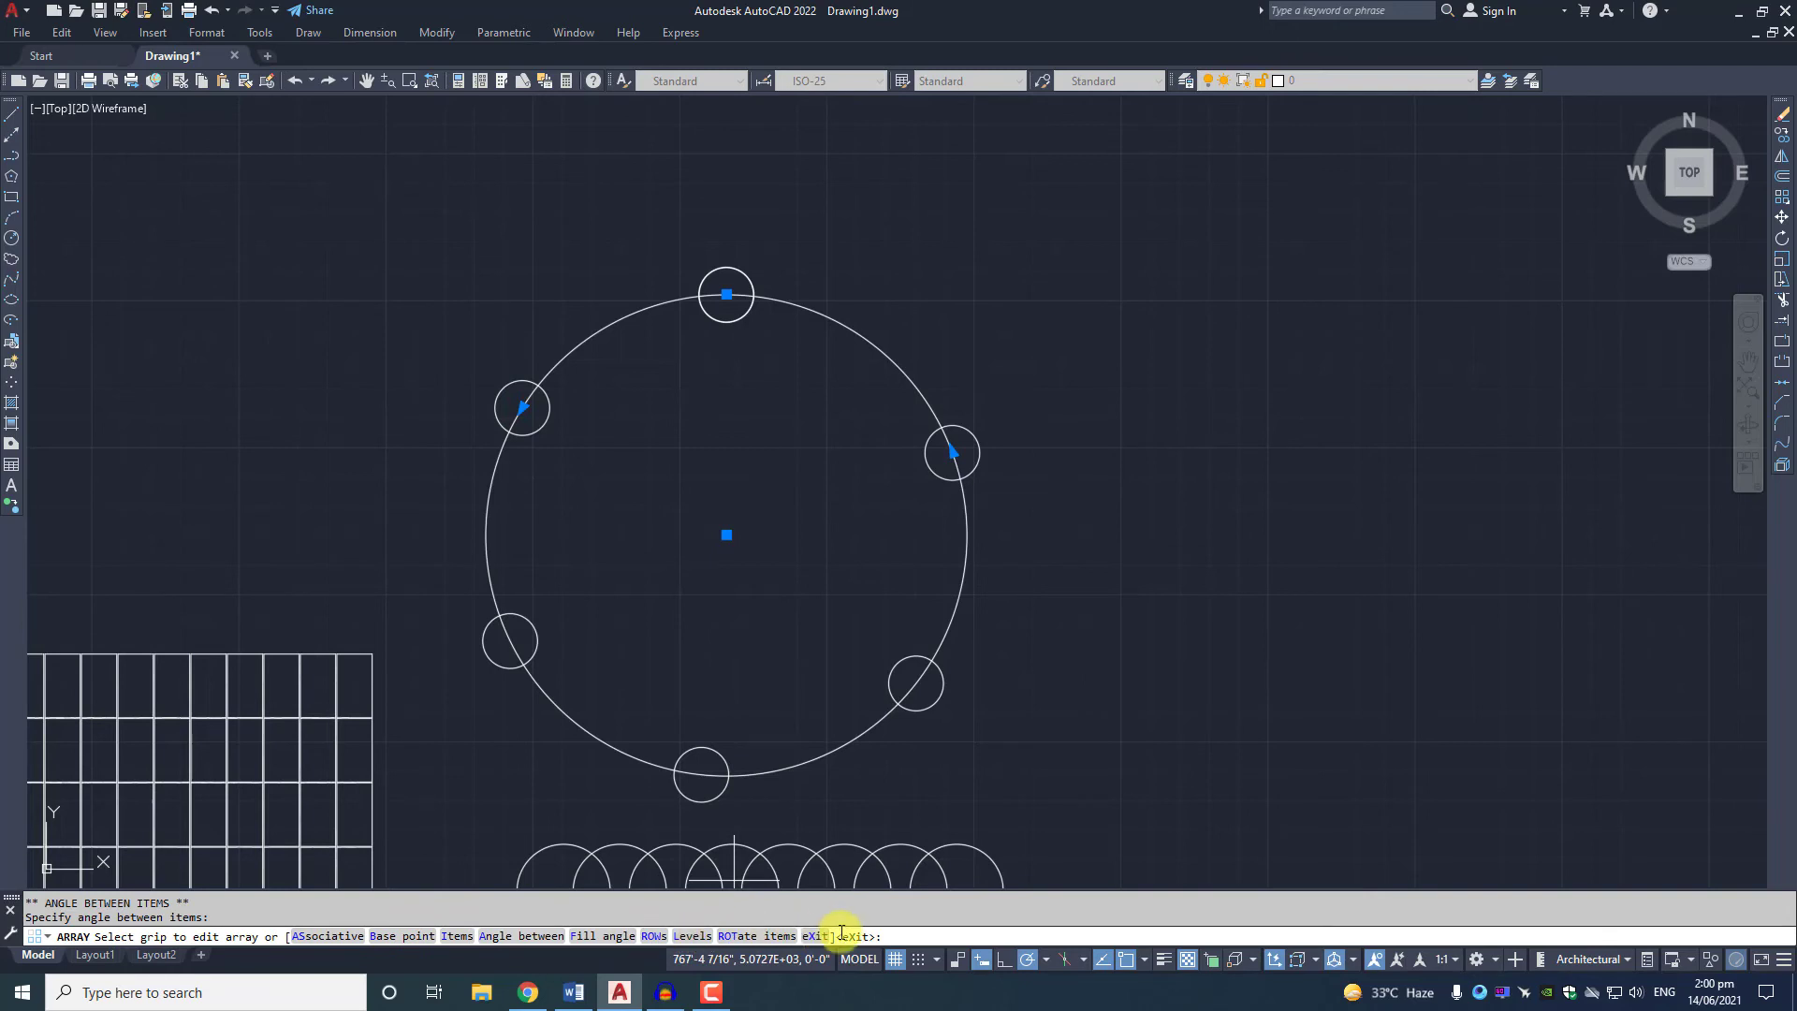
Set the polar array's number of items to 15 and the angle between items to 30.
{"action": "left_click", "coordinate": [456, 936]}
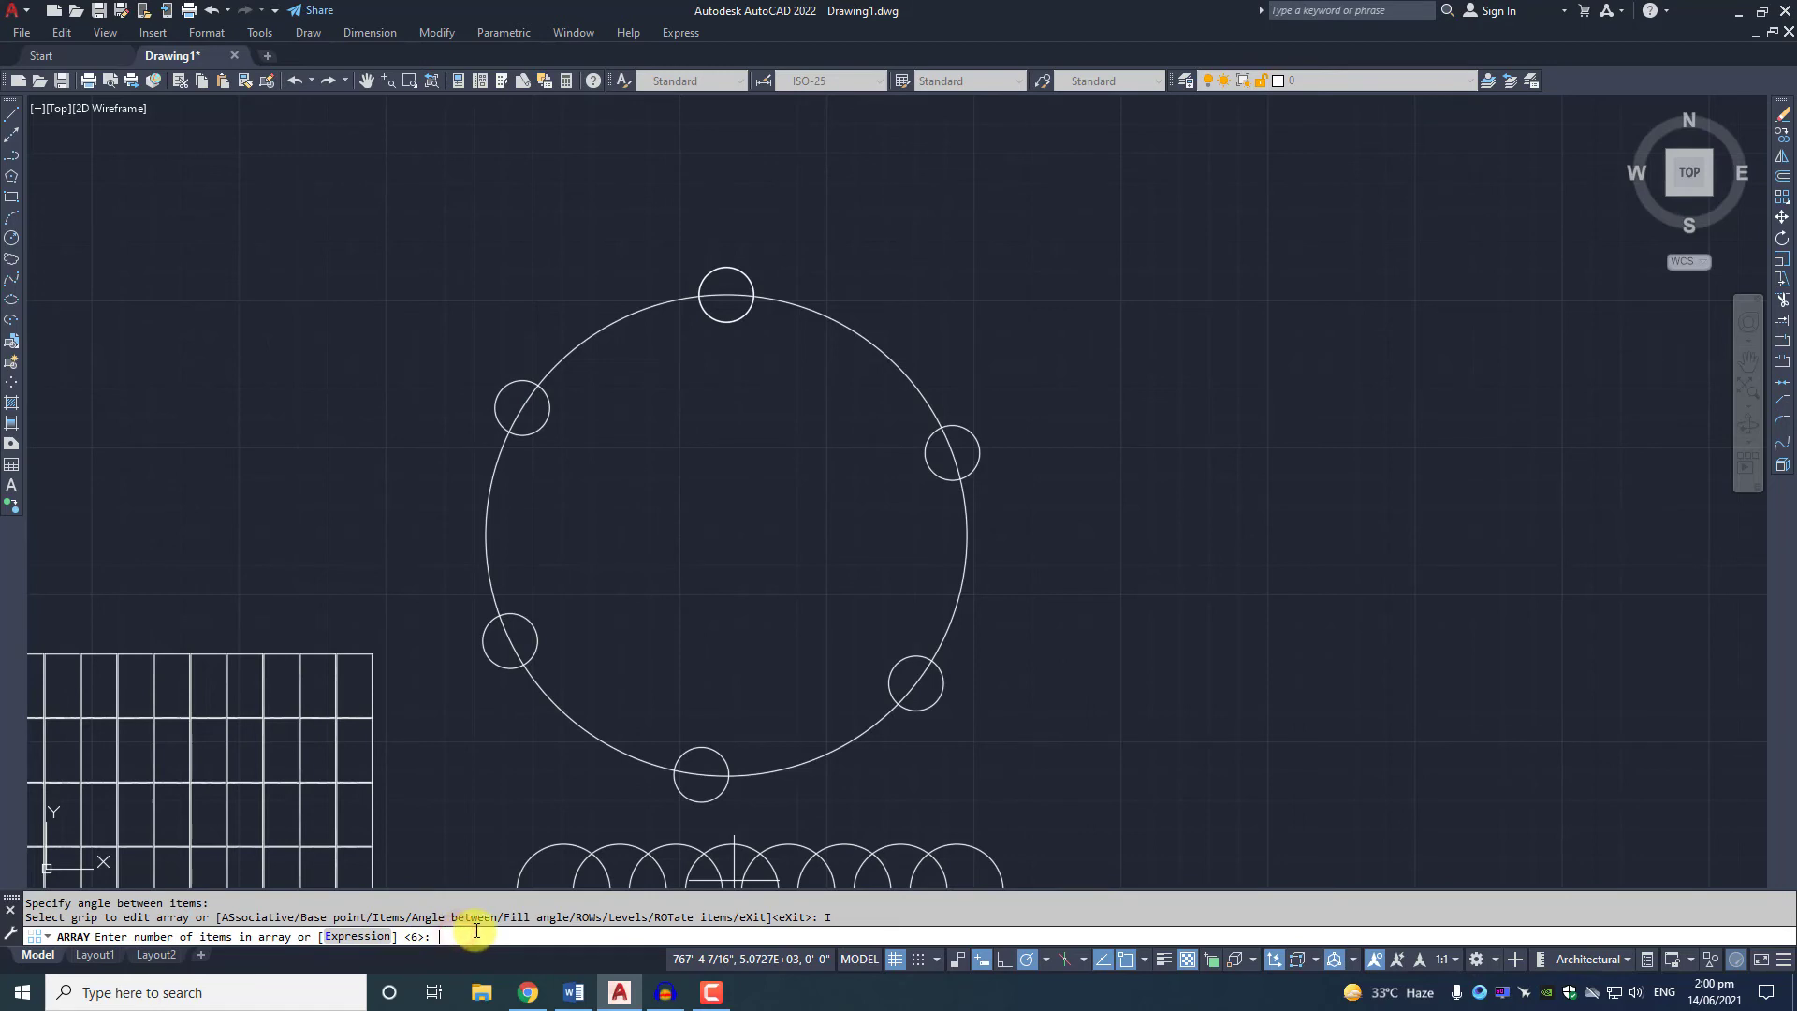
{"action": "key", "text": "Return"}
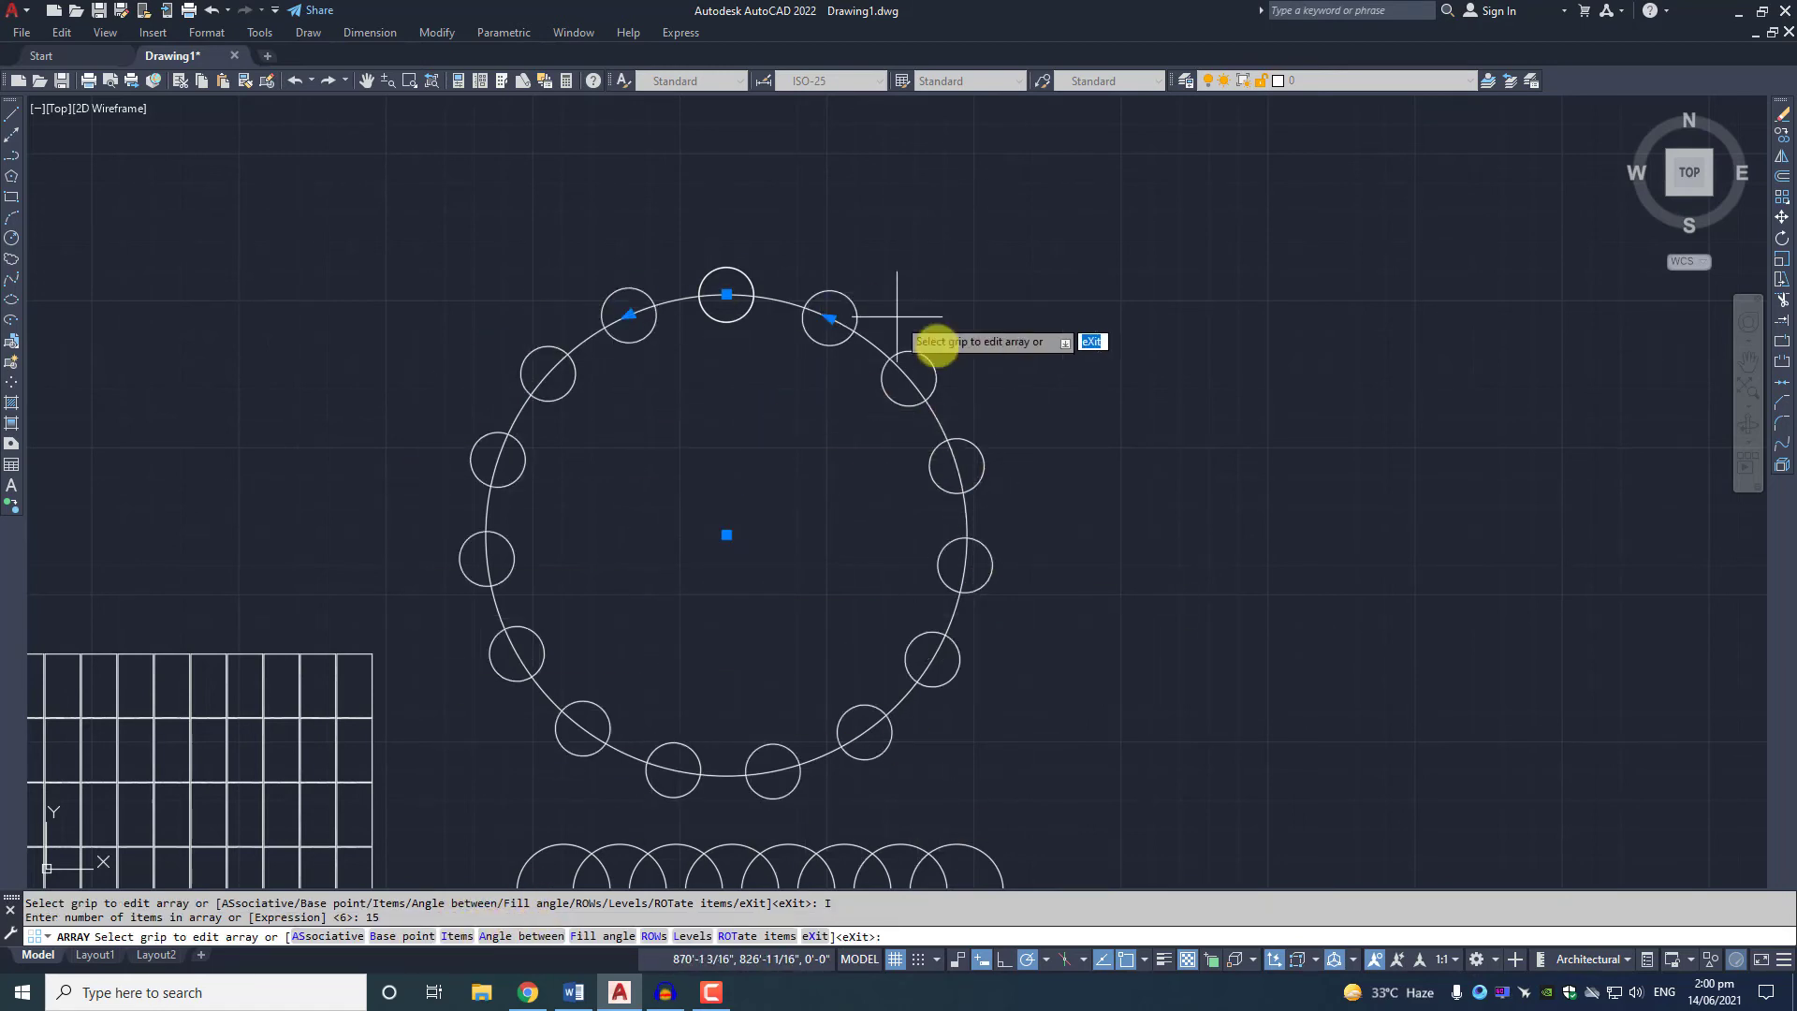
{"action": "left_click", "coordinate": [505, 938]}
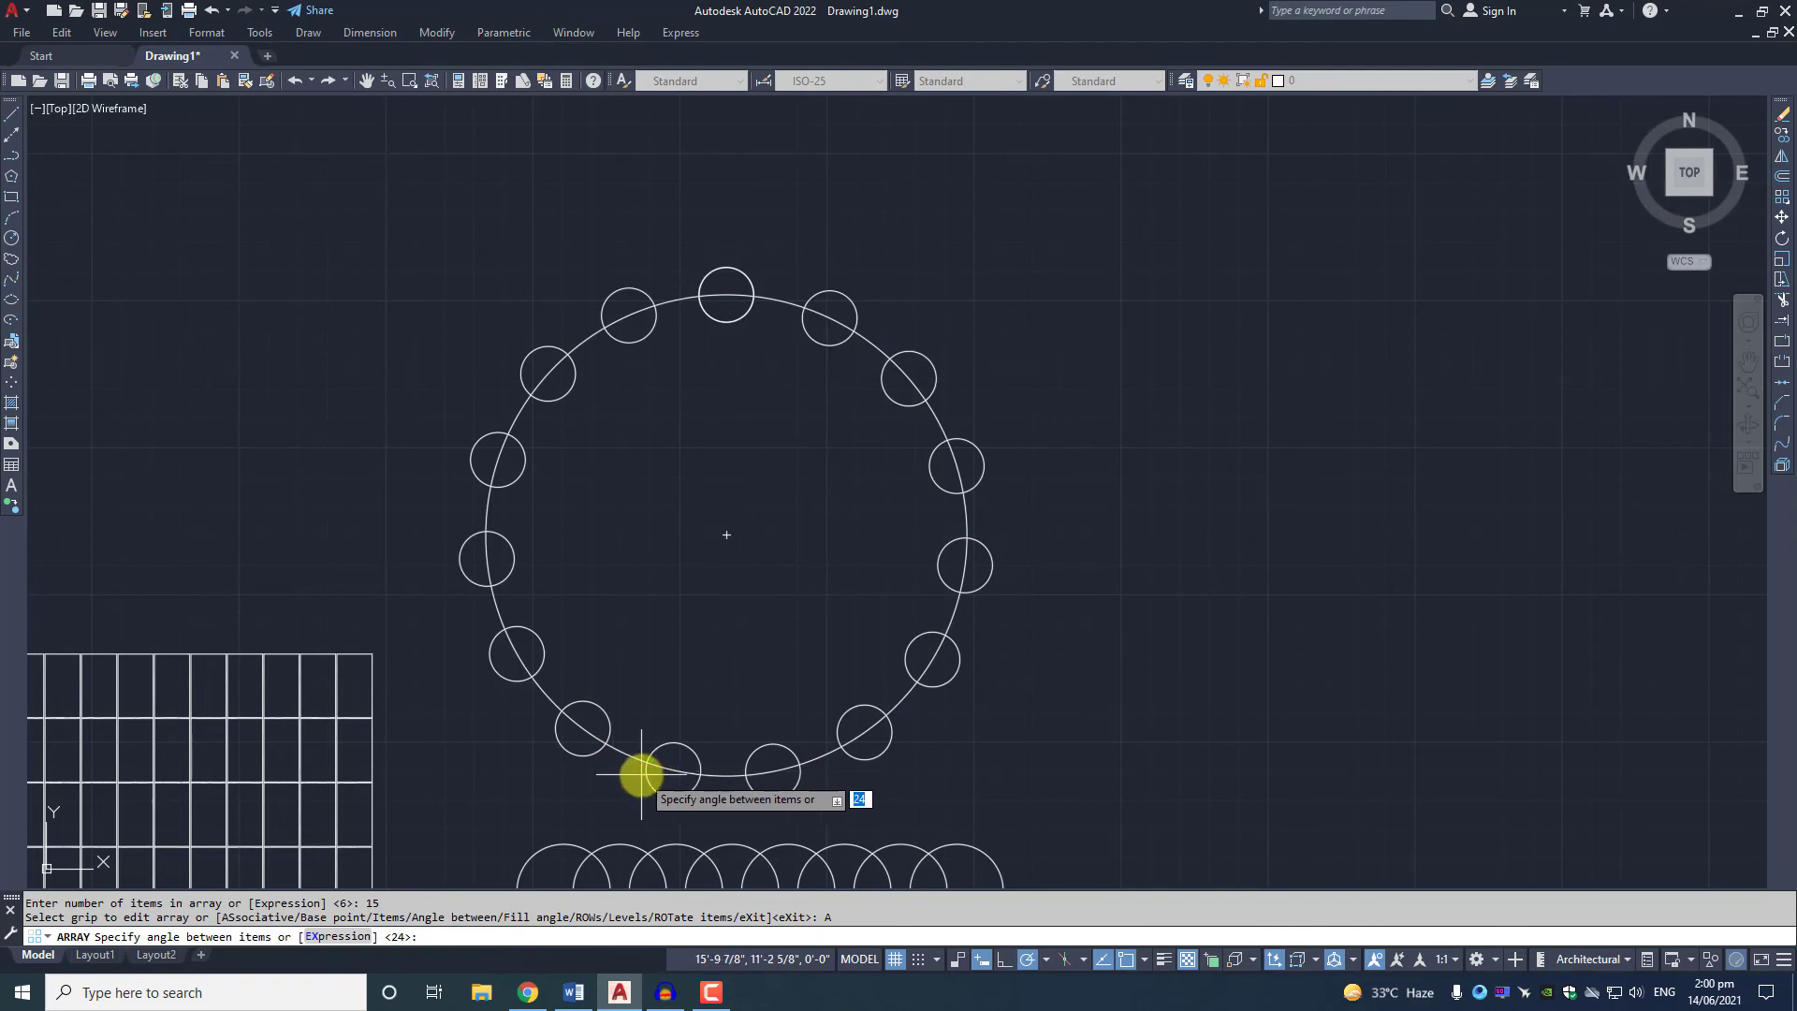
{"action": "key", "text": "Return"}
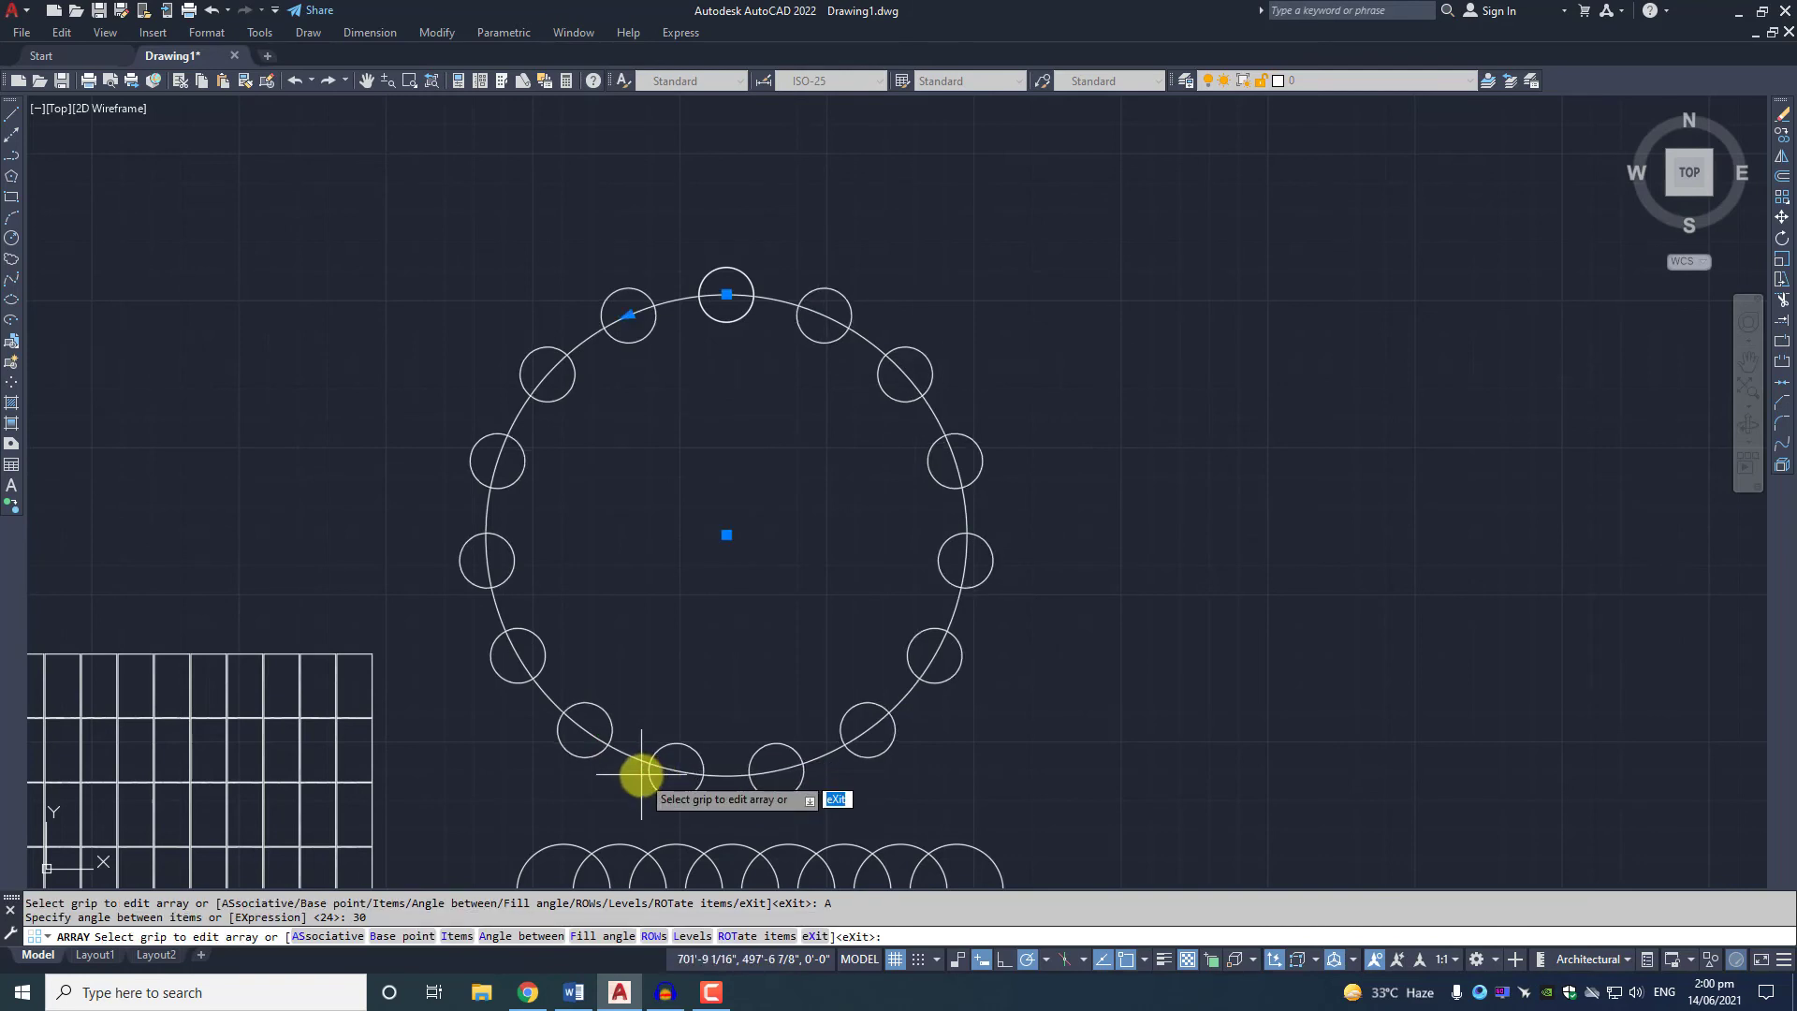